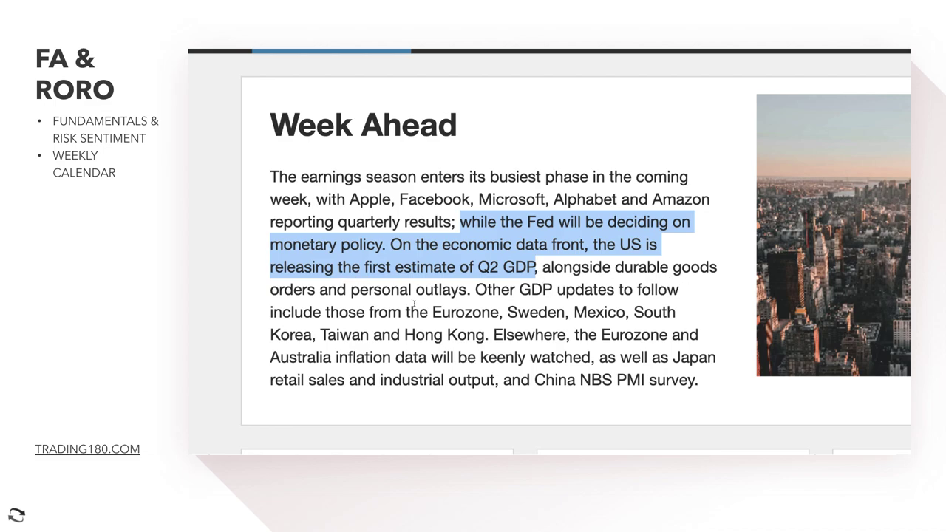
Highlight the key data releases in the Week Ahead summary, ending with the phrase "inflation data"
left_click_drag(477, 290, 509, 335)
left_click(510, 335)
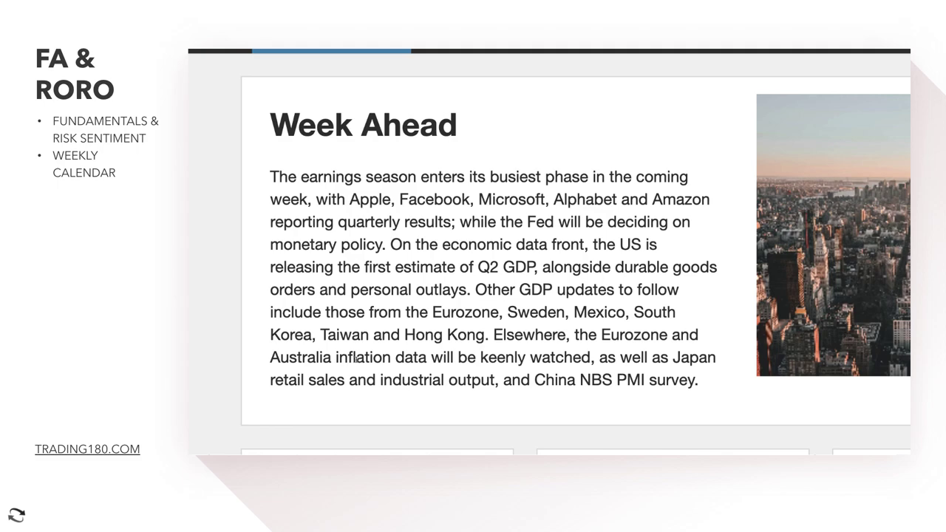
left_click_drag(346, 358, 707, 383)
left_click(446, 372)
left_click_drag(333, 357, 427, 357)
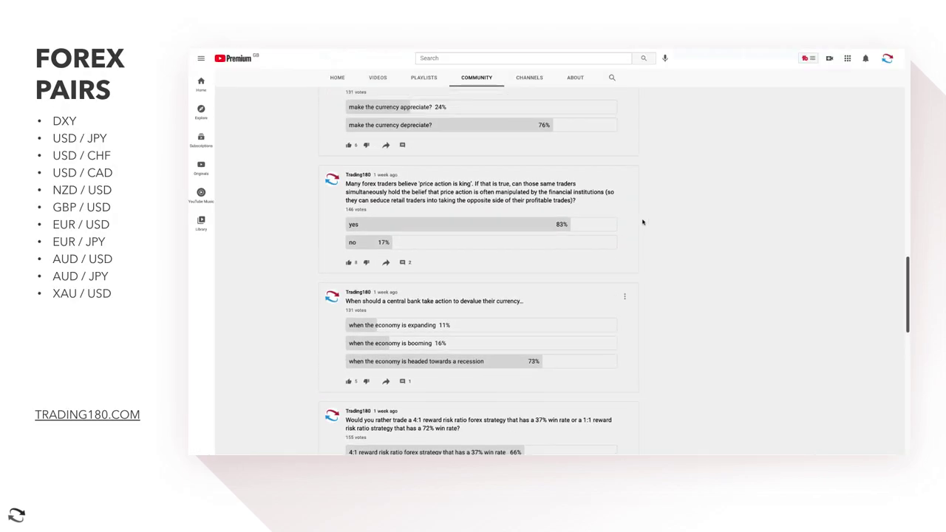
Review the Trading180 YouTube community polls on central bank policy and trading behaviour, then clear the highlight in the Week Ahead summary
scroll(642, 222, "up", 15)
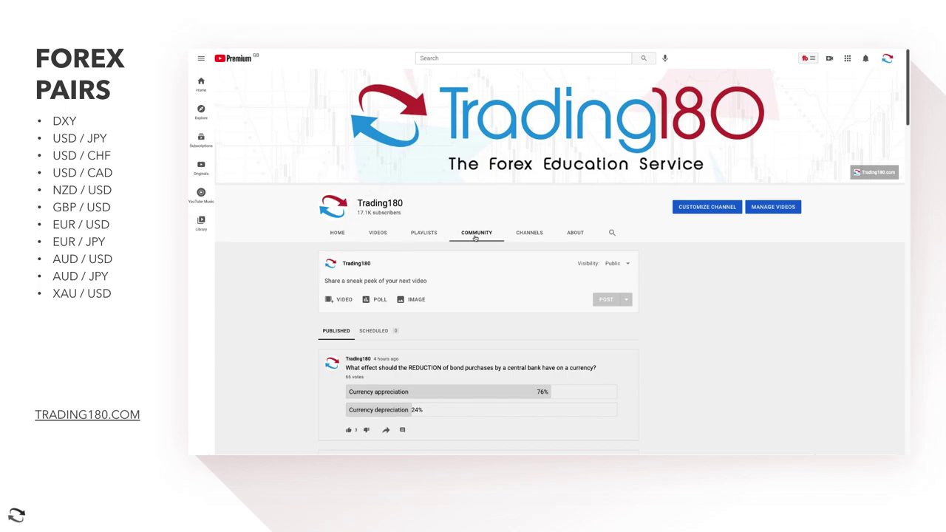
scroll(480, 296, "down", 2)
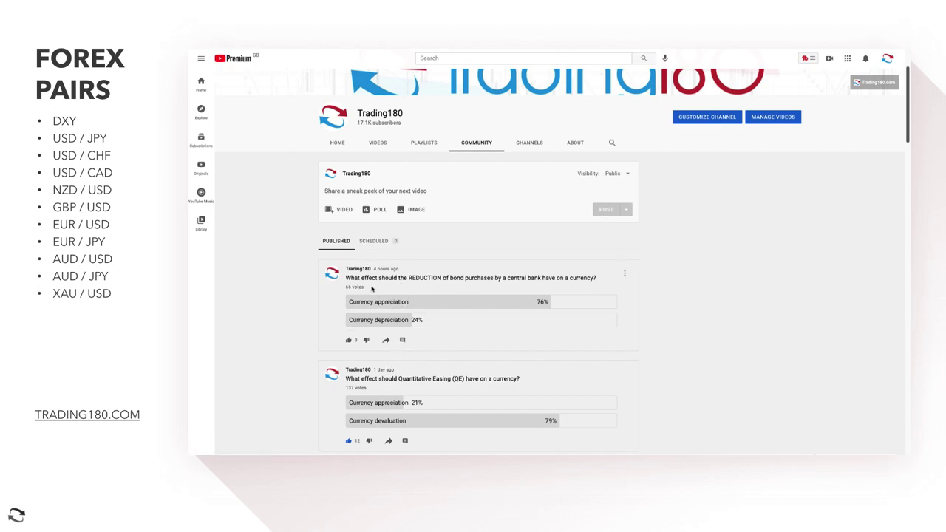
scroll(434, 358, "down", 1)
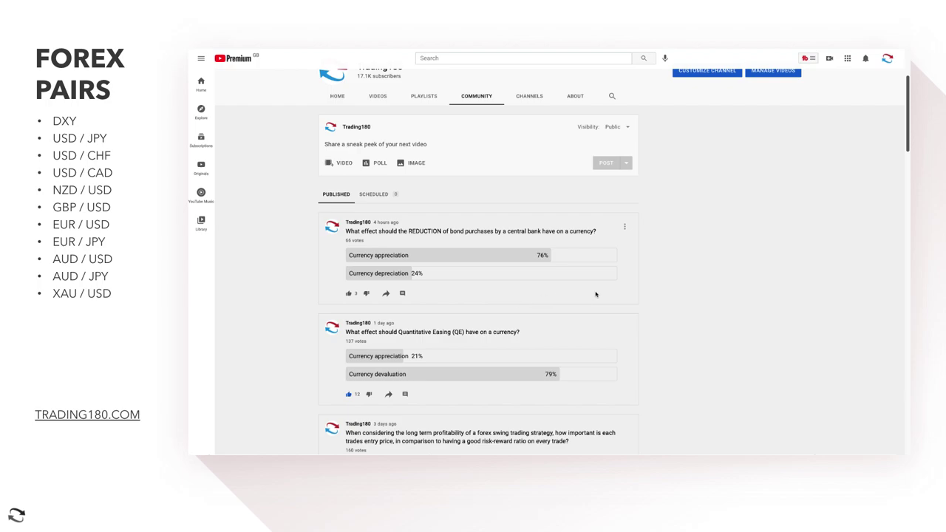
scroll(602, 325, "down", 2)
scroll(643, 357, "down", 5)
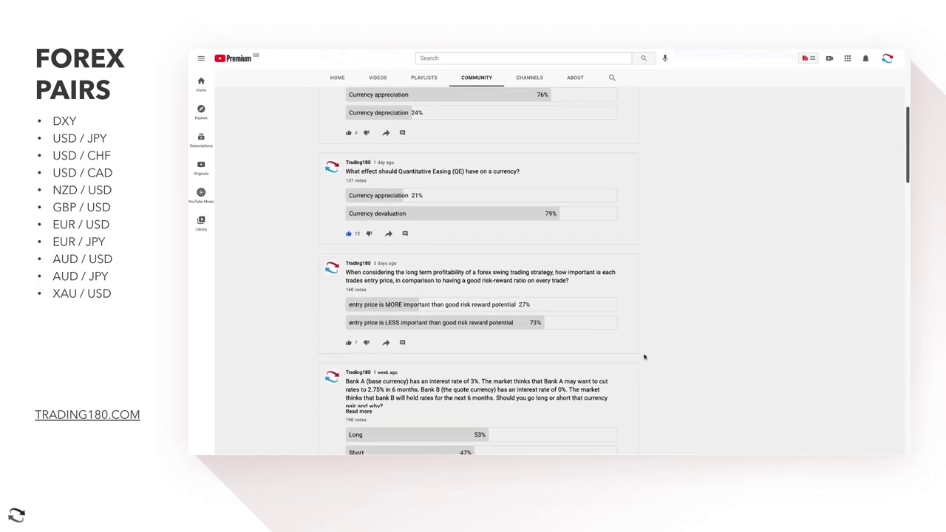
scroll(607, 283, "down", 7)
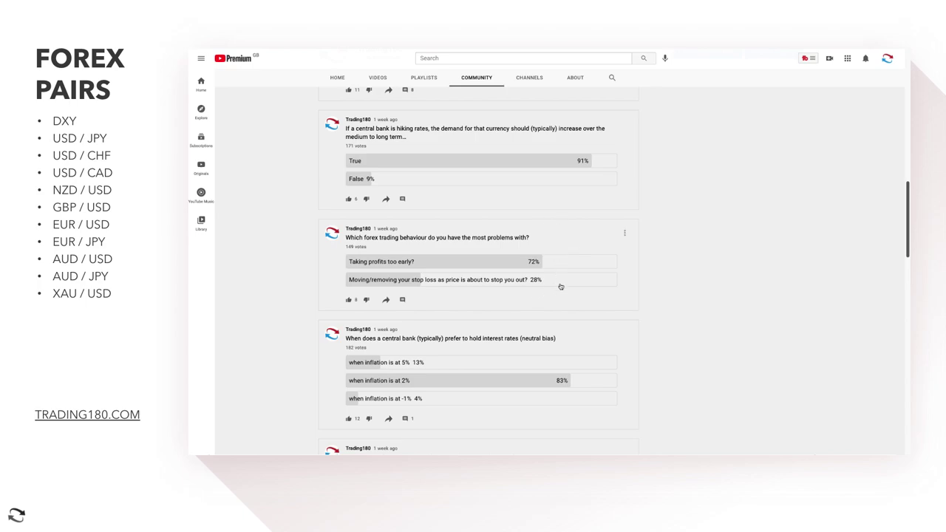
scroll(600, 239, "up", 3)
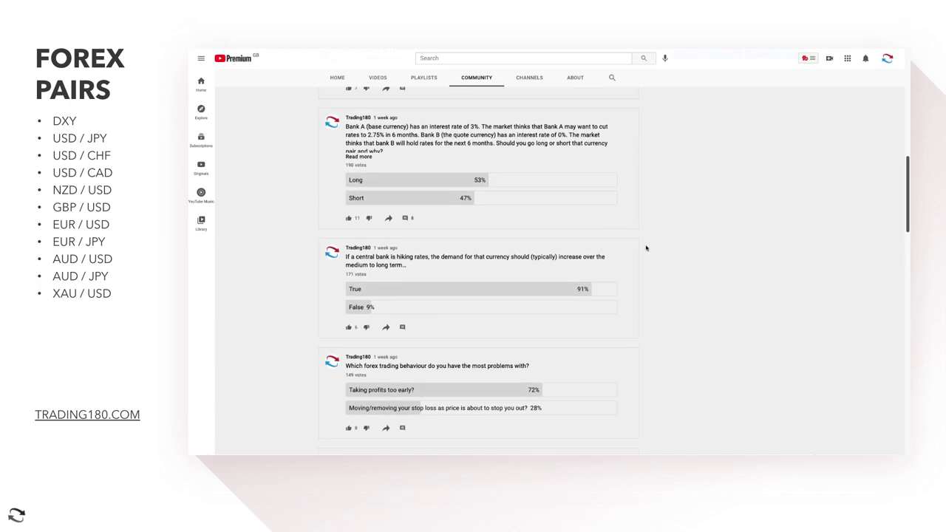
scroll(556, 262, "up", 3)
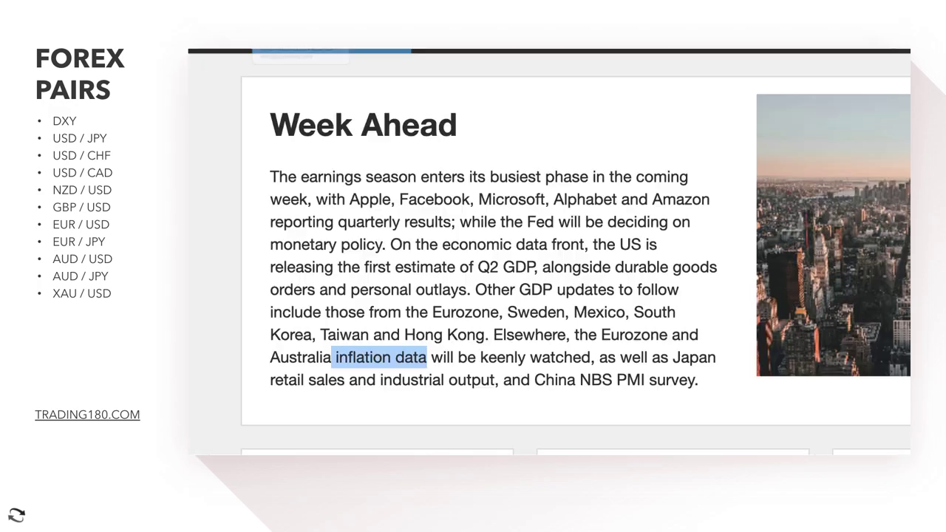
left_click(405, 359)
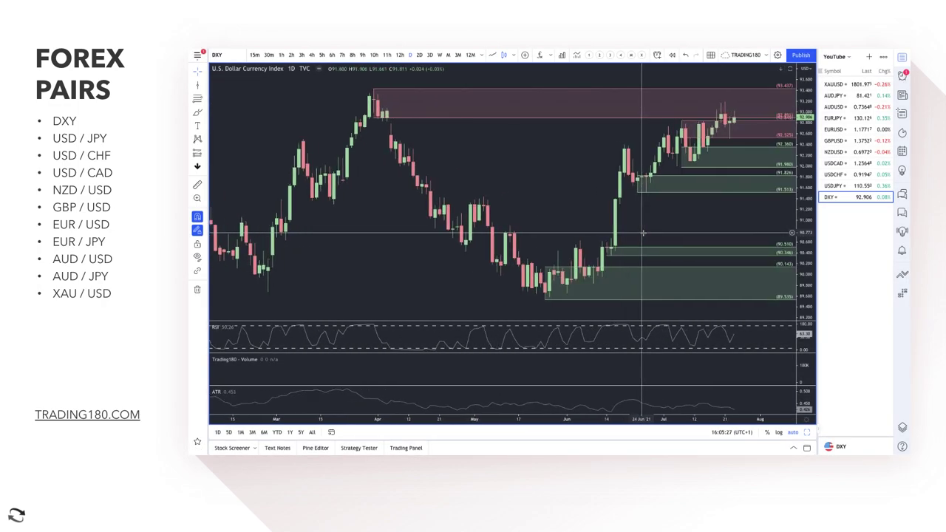
Brush a circle at the 91.980–92.360 demand zone with an arrow up to the recent DXY high, and delete the supply zone ending at 92.525
scroll(643, 232, "up", 3)
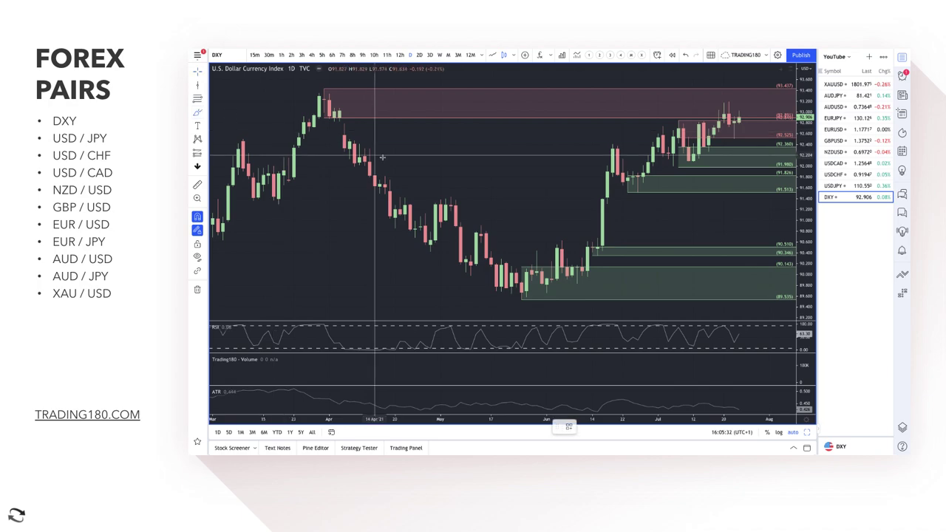
scroll(443, 170, "down", 2)
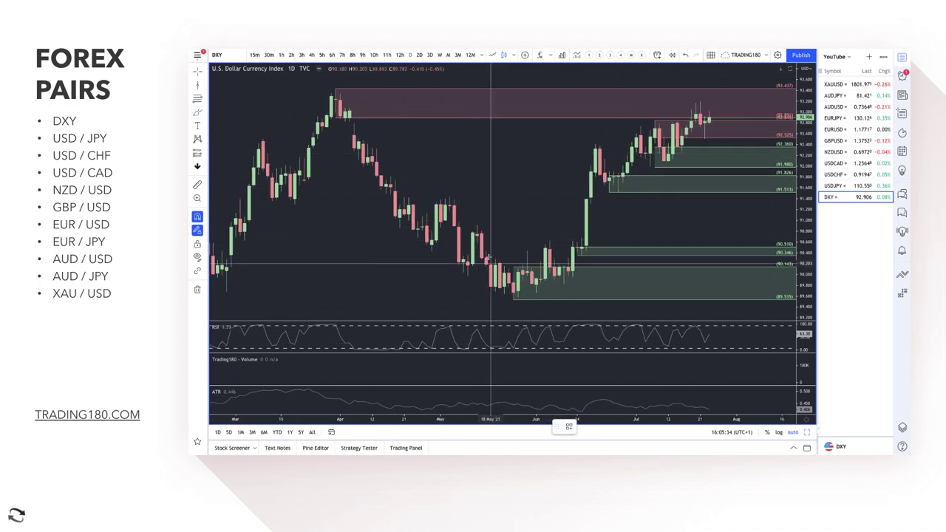
mouse_move(668, 146)
left_mouse_down()
mouse_move(645, 141)
mouse_move(669, 167)
mouse_move(682, 135)
mouse_move(708, 111)
mouse_move(697, 105)
left_mouse_up()
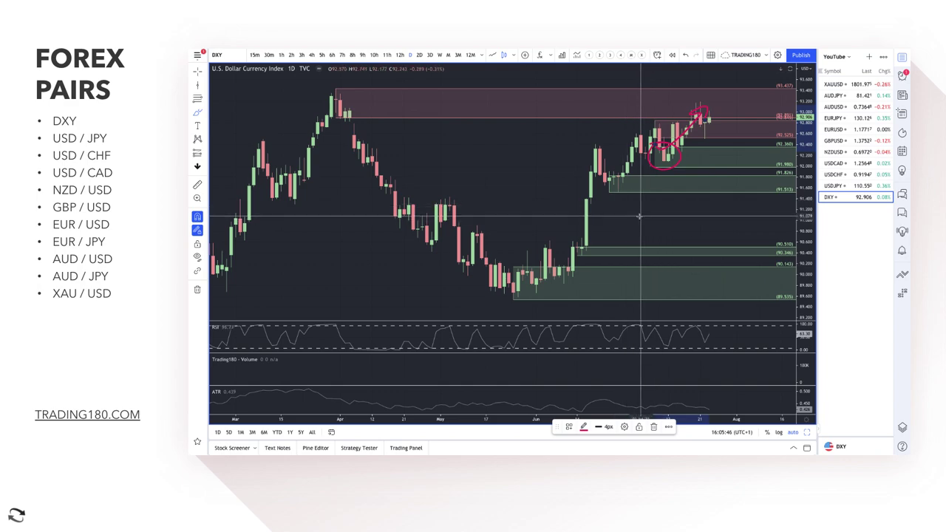
left_click(715, 140)
key("Delete")
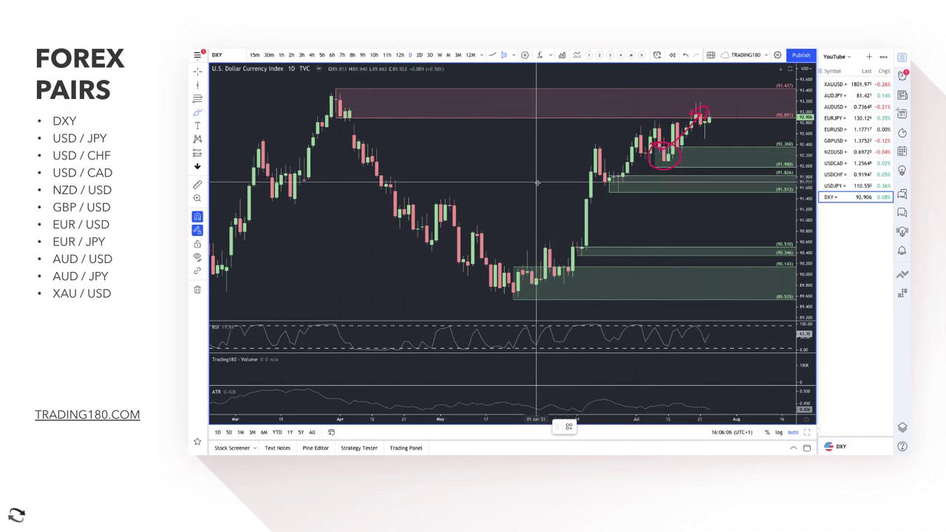
Brush two upward arrows beside the June rally and a projected path dipping from the latest DXY price into the 92.360 demand zone and rebounding
mouse_move(549, 187)
left_mouse_down()
mouse_move(551, 146)
mouse_move(559, 157)
left_mouse_up()
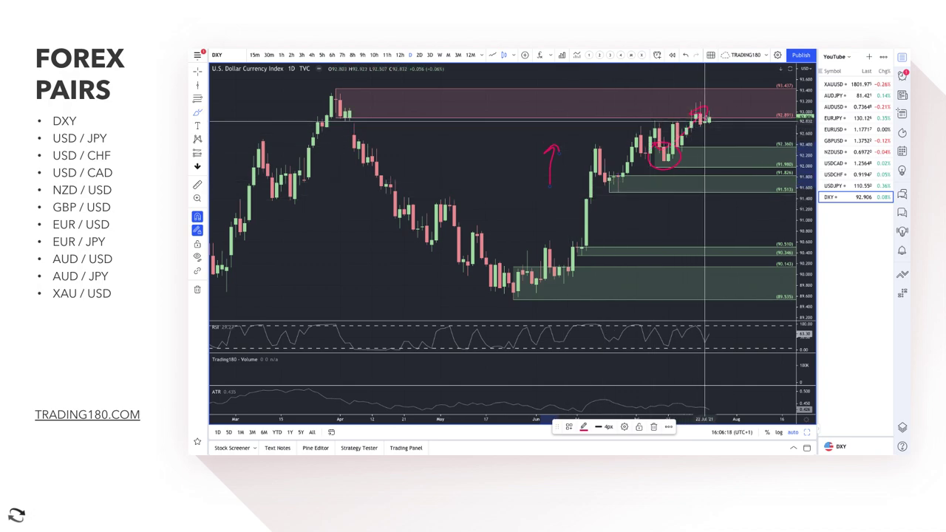
mouse_move(707, 124)
left_mouse_down()
mouse_move(722, 160)
mouse_move(758, 135)
left_mouse_up()
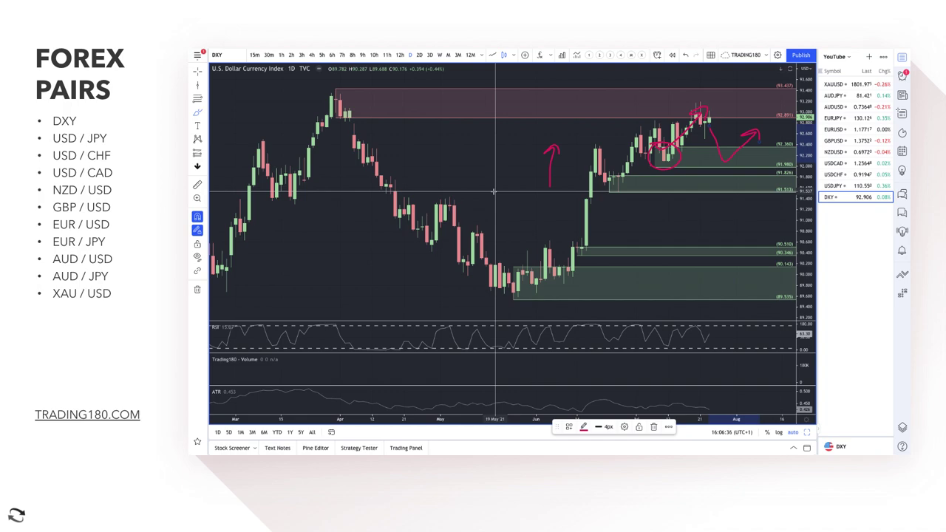
left_click_drag(495, 184, 509, 151)
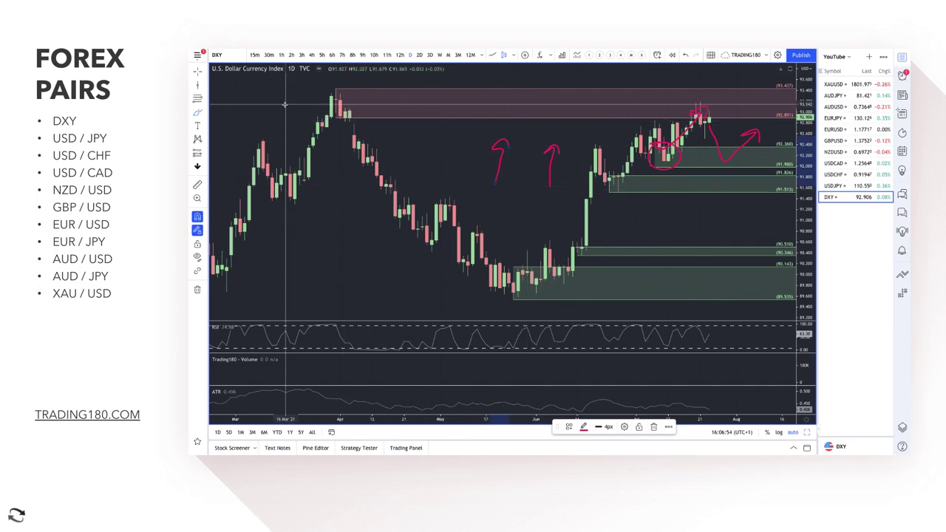
Switch to the Guardian's Business live page and examine the market headlines from 16 to 23 July 2021
left_click(300, 48)
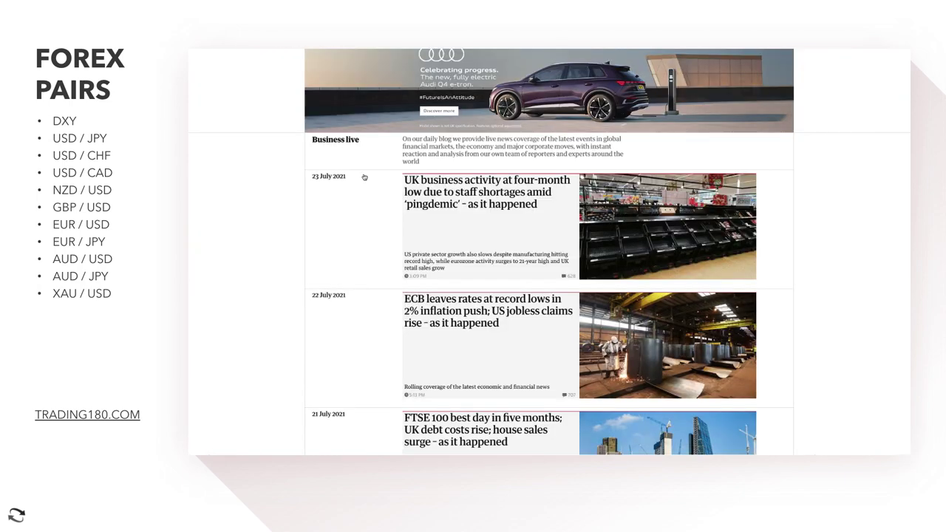
scroll(496, 333, "down", 4)
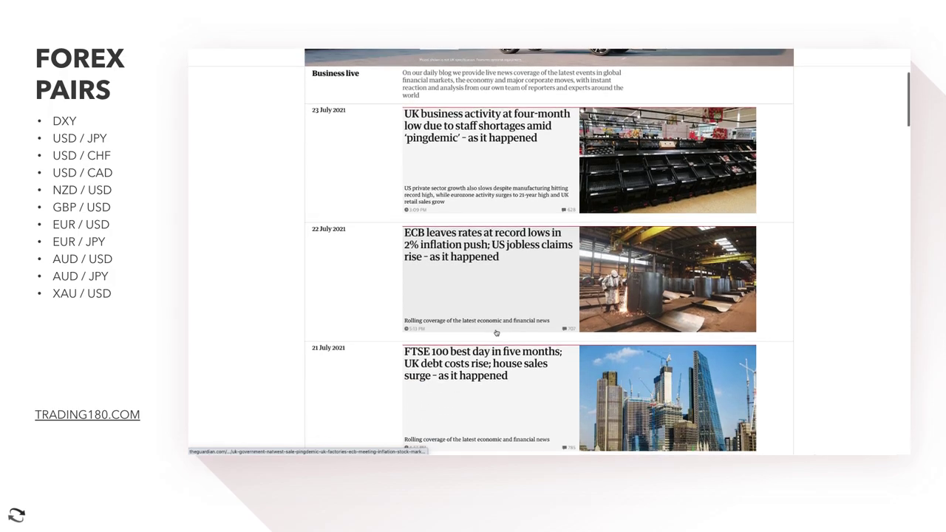
scroll(496, 332, "down", 2)
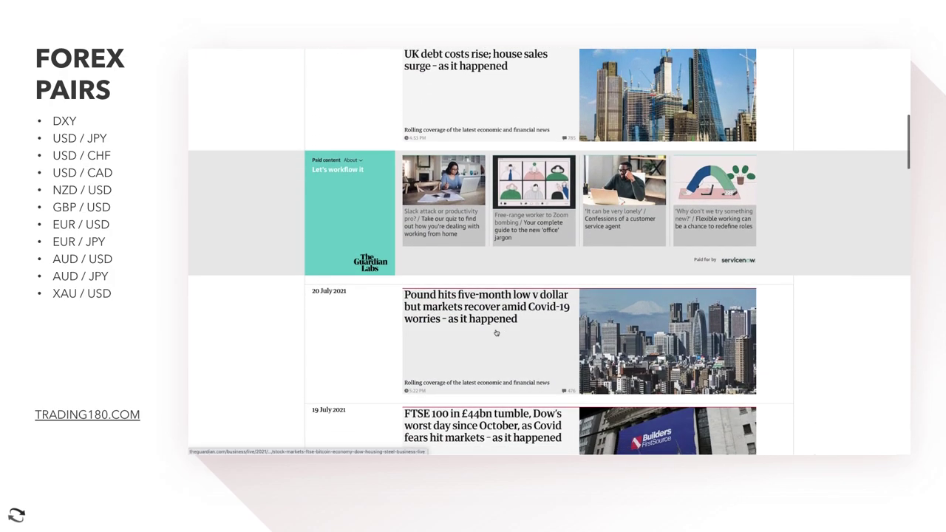
scroll(496, 332, "up", 1)
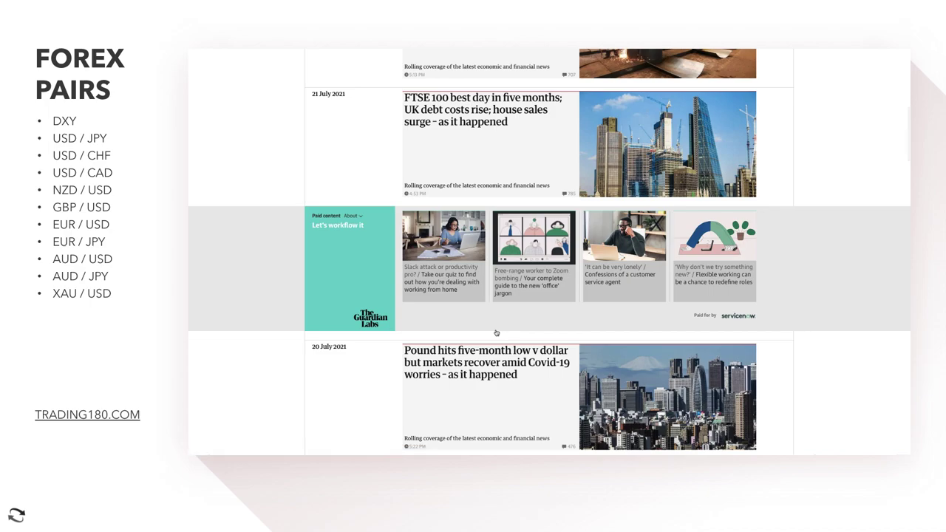
scroll(496, 333, "down", 2)
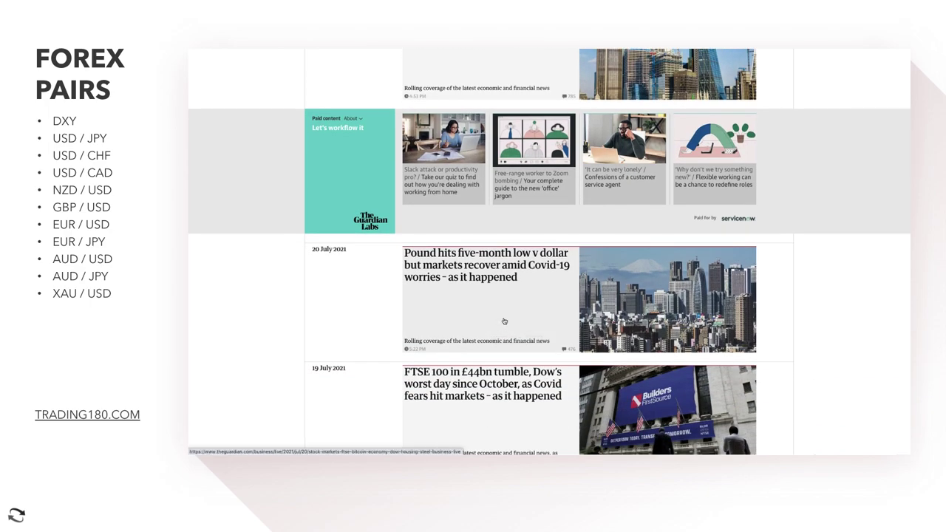
scroll(504, 321, "down", 2)
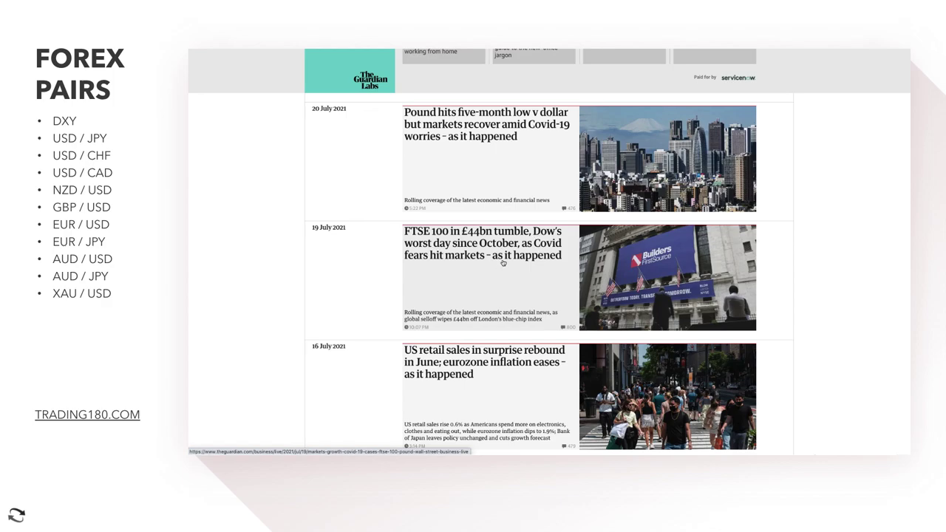
scroll(522, 268, "up", 2)
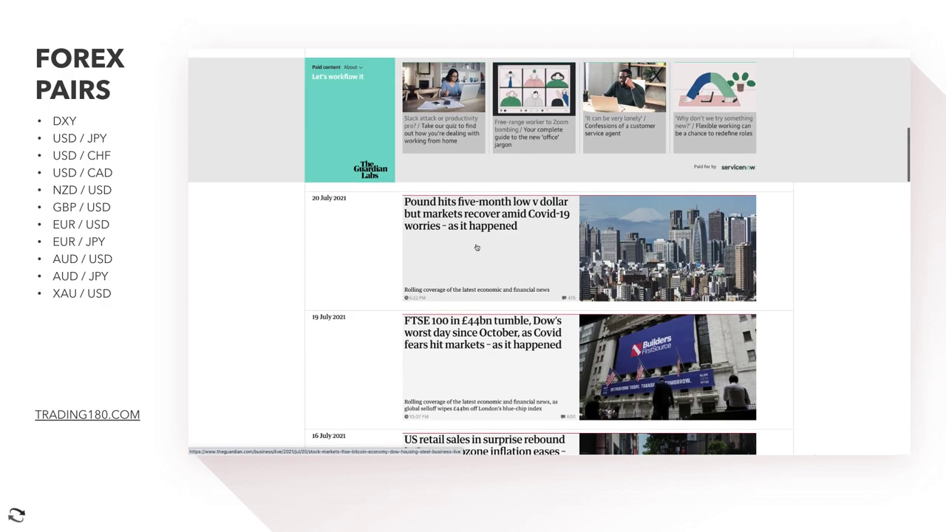
scroll(483, 233, "up", 1)
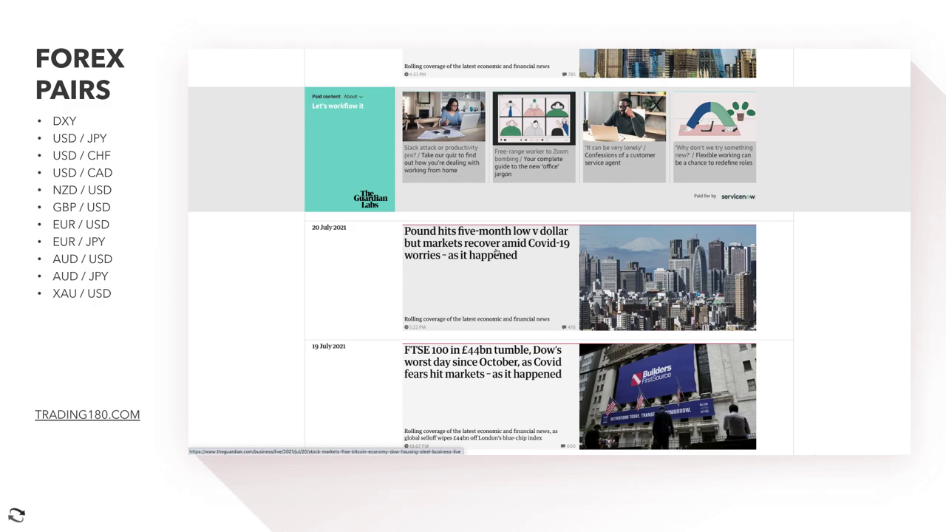
scroll(500, 323, "up", 5)
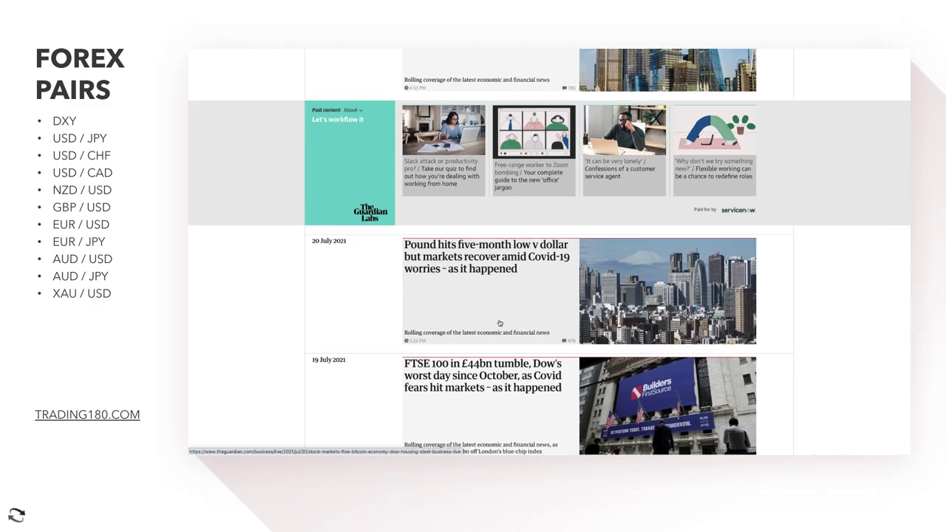
scroll(482, 271, "up", 2)
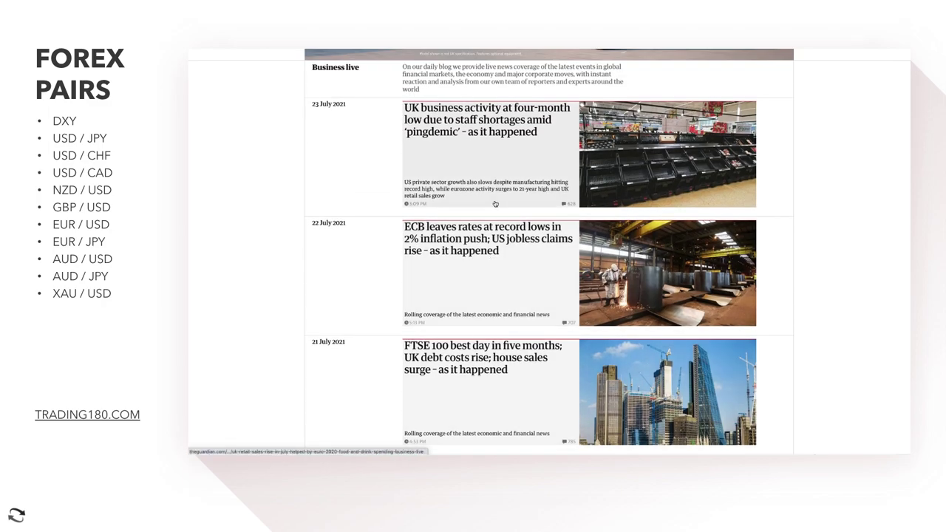
scroll(495, 309, "down", 3)
scroll(494, 309, "down", 2)
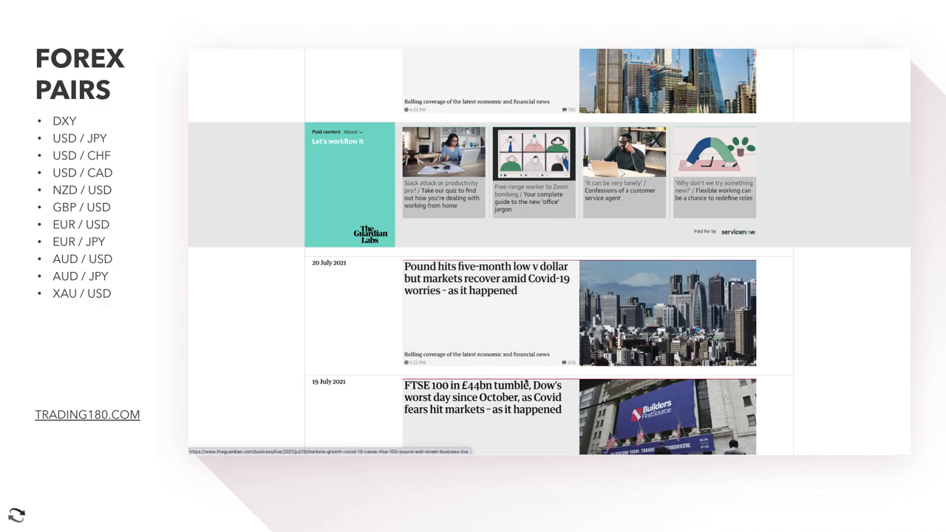
scroll(528, 385, "down", 1)
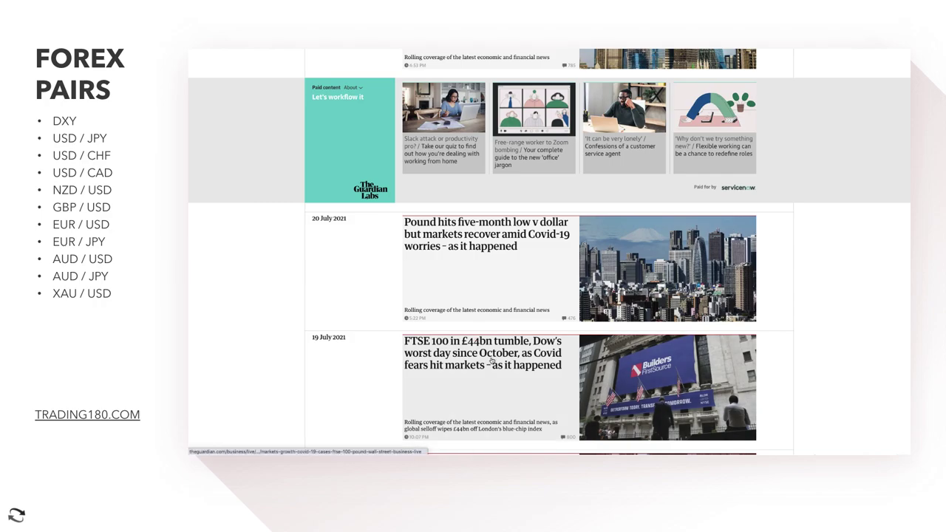
scroll(478, 251, "up", 1)
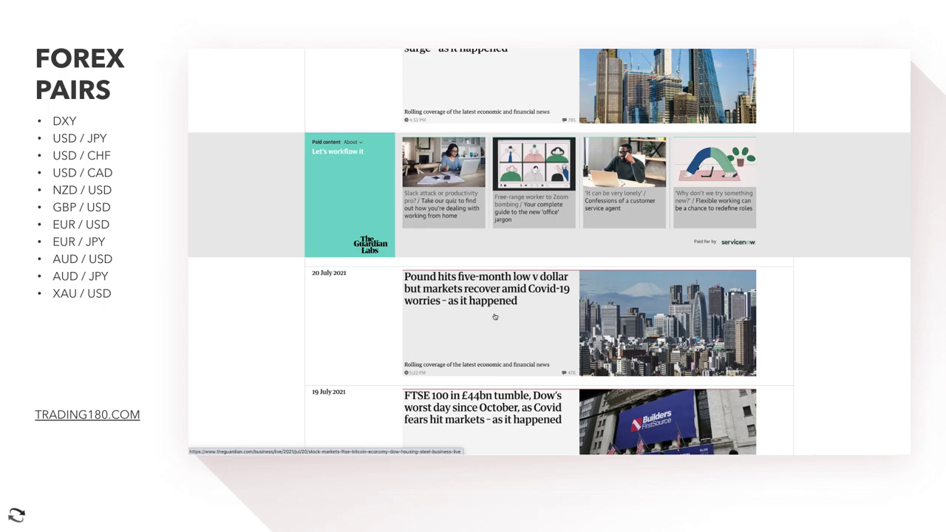
scroll(505, 296, "down", 2)
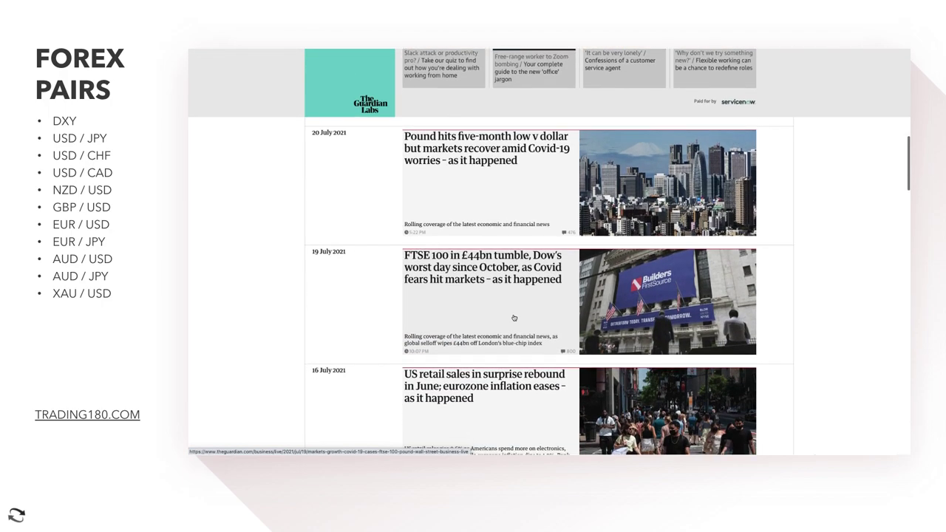
scroll(521, 264, "up", 8)
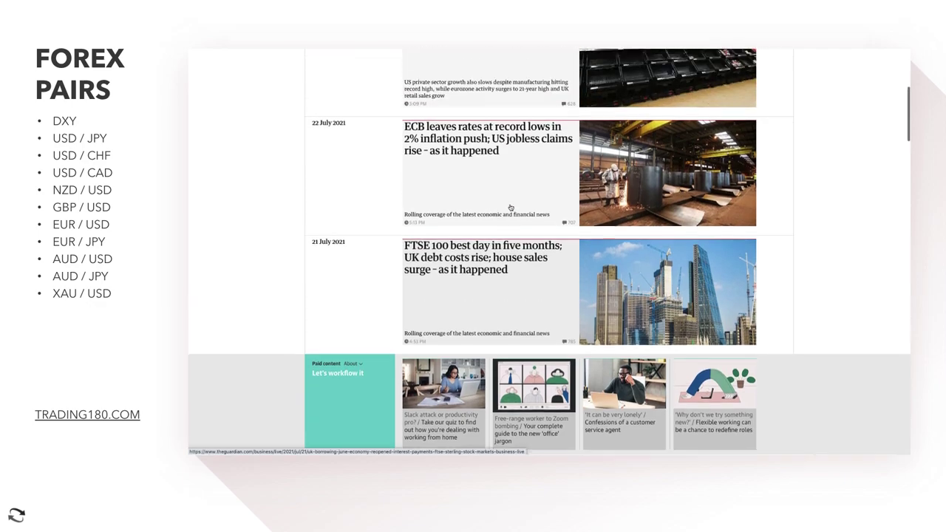
scroll(510, 207, "up", 1)
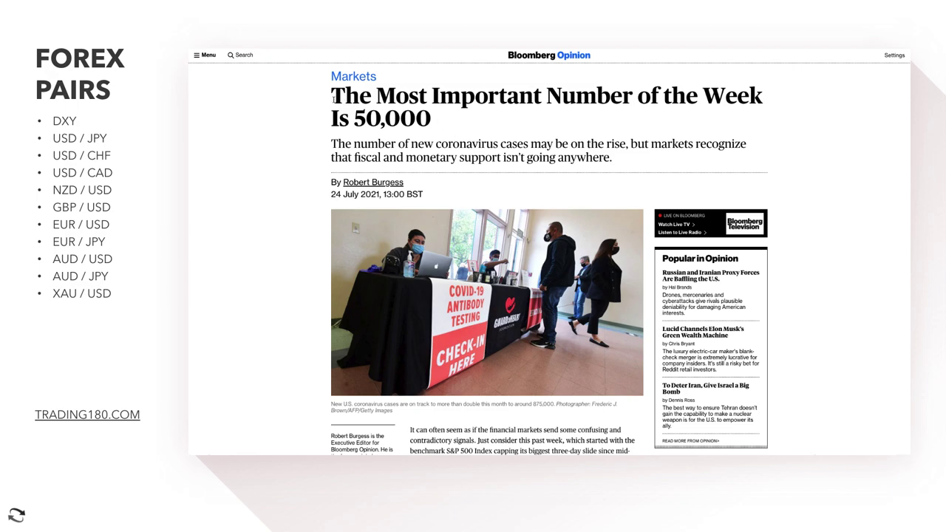
Highlight the headline and subheading of the Bloomberg article "The Most Important Number of the Week Is 50,000" and read on into its body
left_click_drag(331, 95, 434, 120)
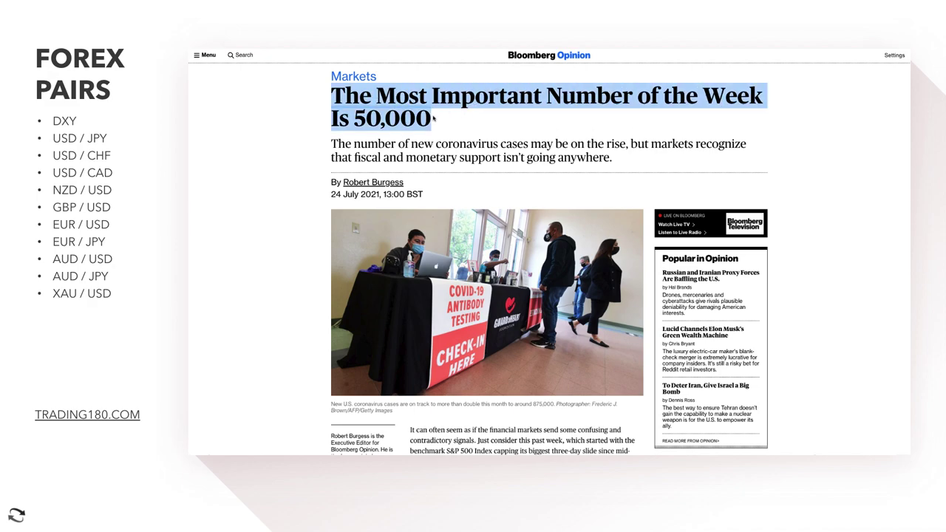
left_click_drag(387, 147, 621, 164)
scroll(618, 194, "down", 15)
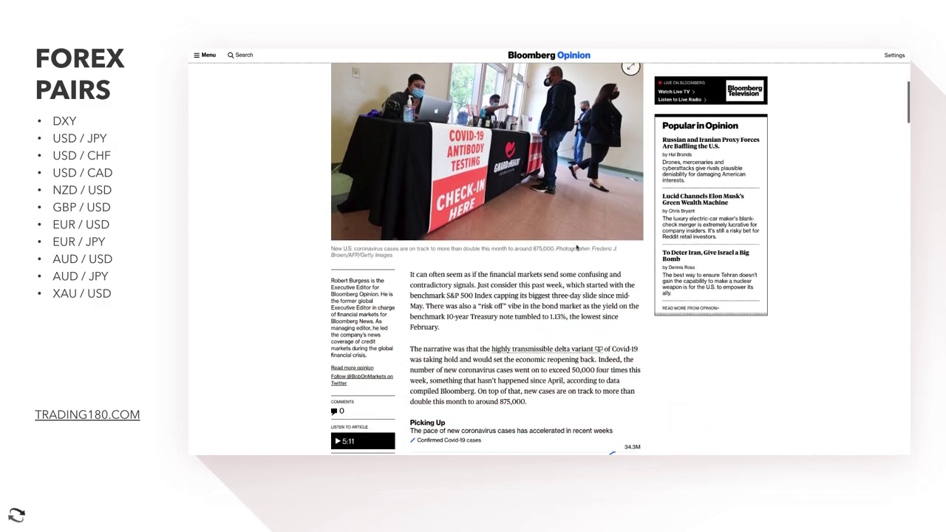
Read on to the end of the Bloomberg article, highlight its closing paragraph on the reopening economy line by line, and return to its market charts
scroll(553, 293, "down", 15)
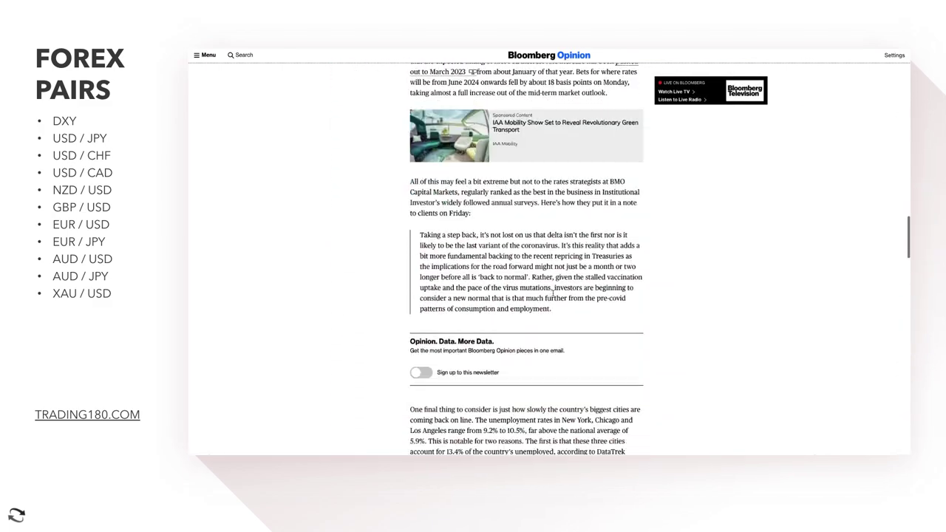
scroll(553, 295, "up", 3)
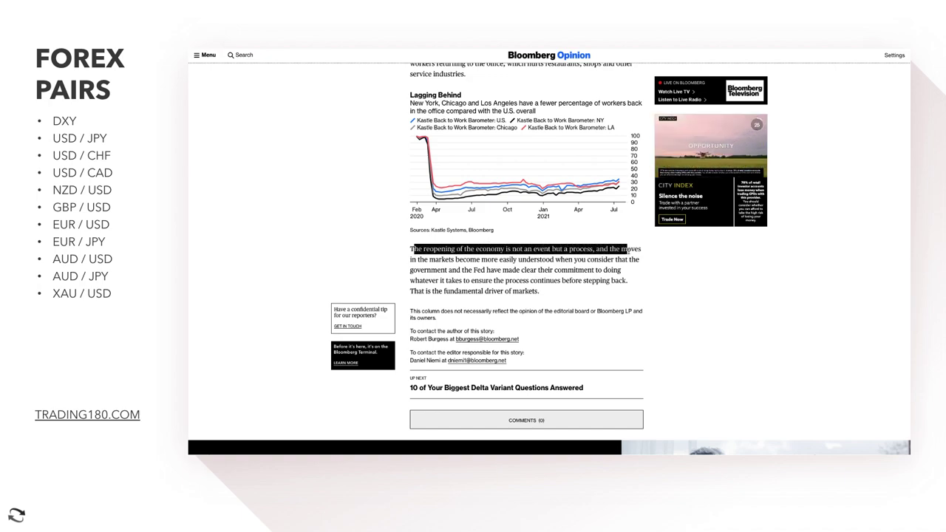
left_click_drag(641, 249, 520, 249)
left_click_drag(446, 249, 482, 260)
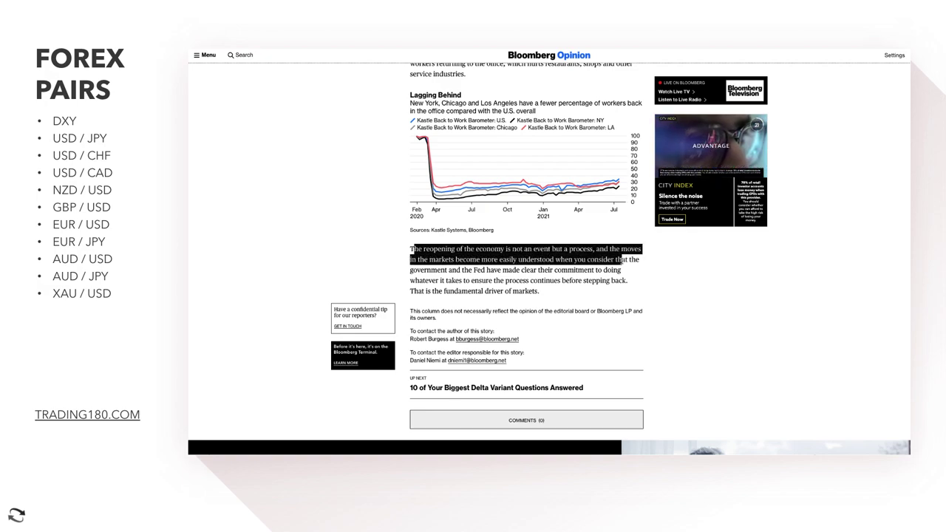
left_click_drag(446, 260, 447, 269)
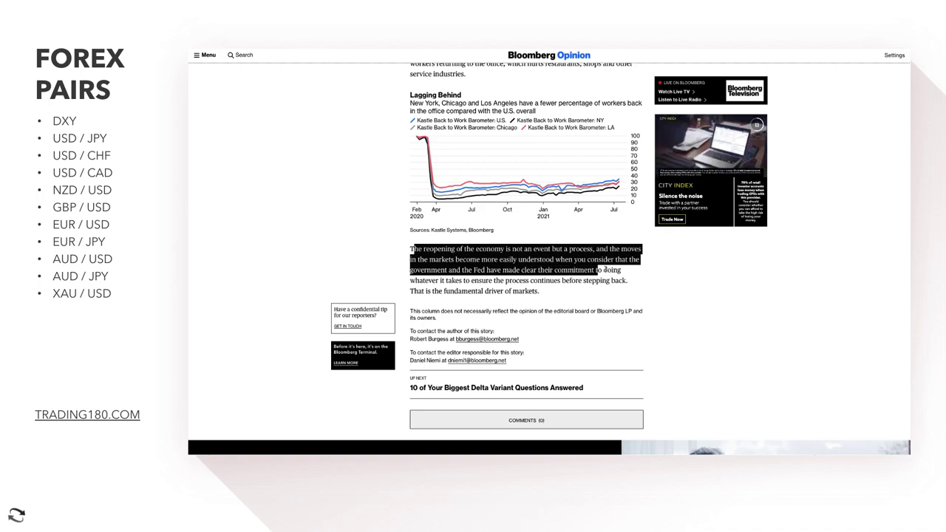
left_click_drag(596, 271, 446, 278)
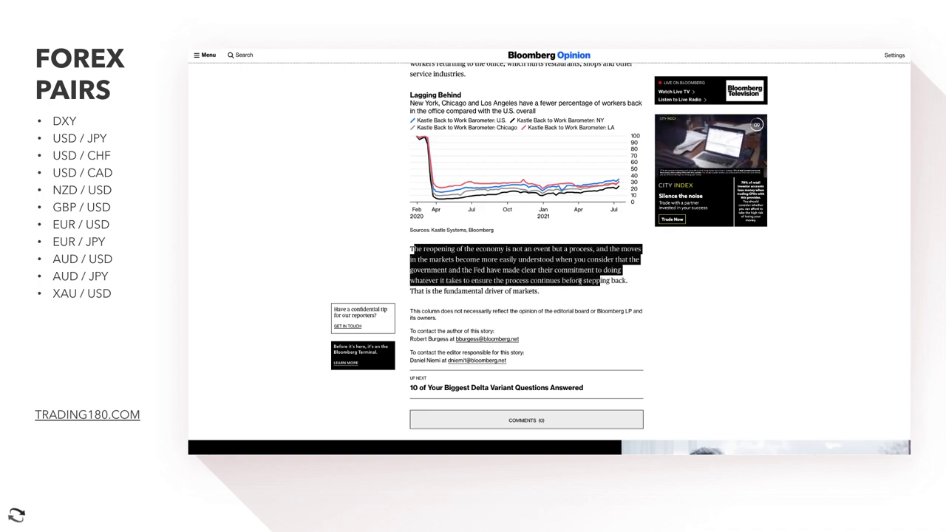
left_click_drag(580, 281, 494, 291)
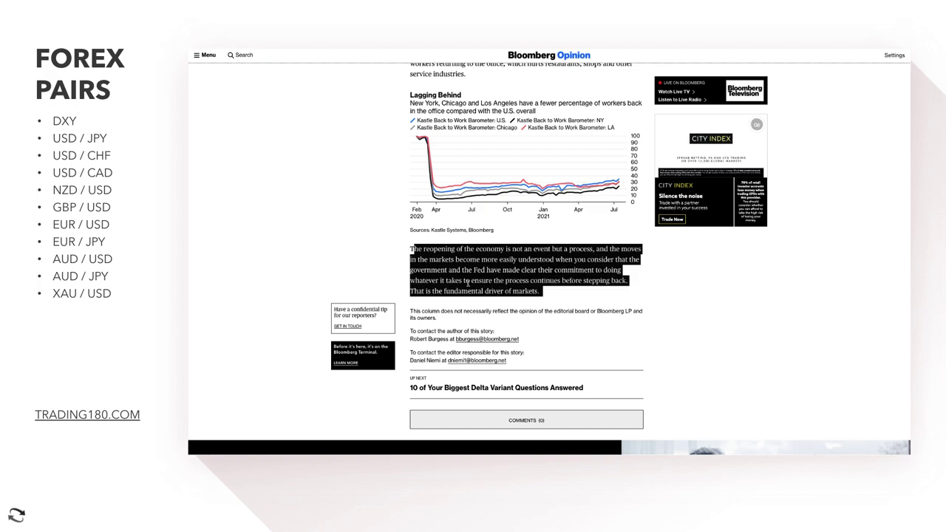
left_click(376, 272)
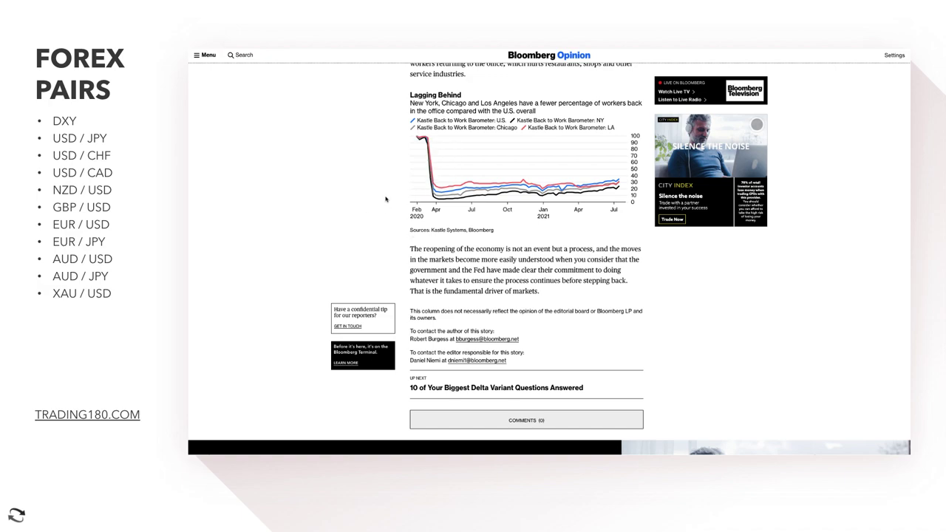
scroll(385, 199, "up", 20)
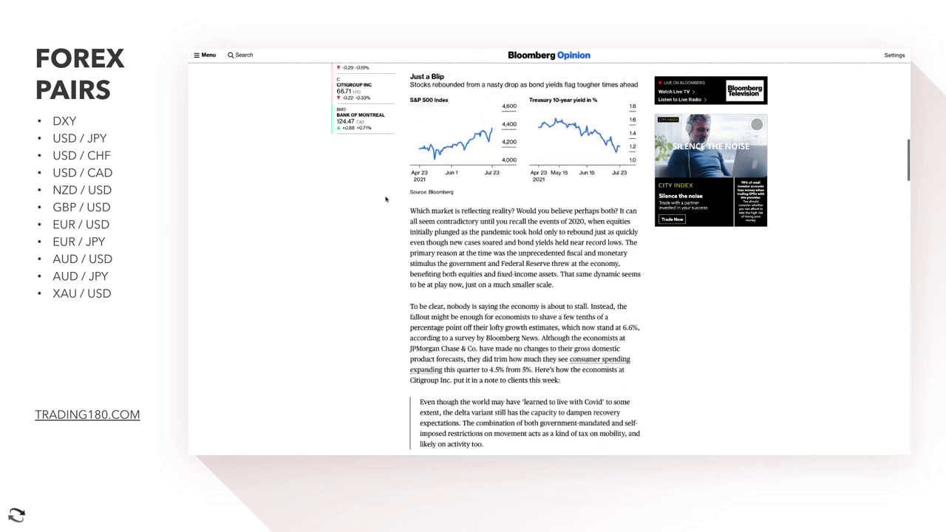
scroll(385, 197, "up", 2)
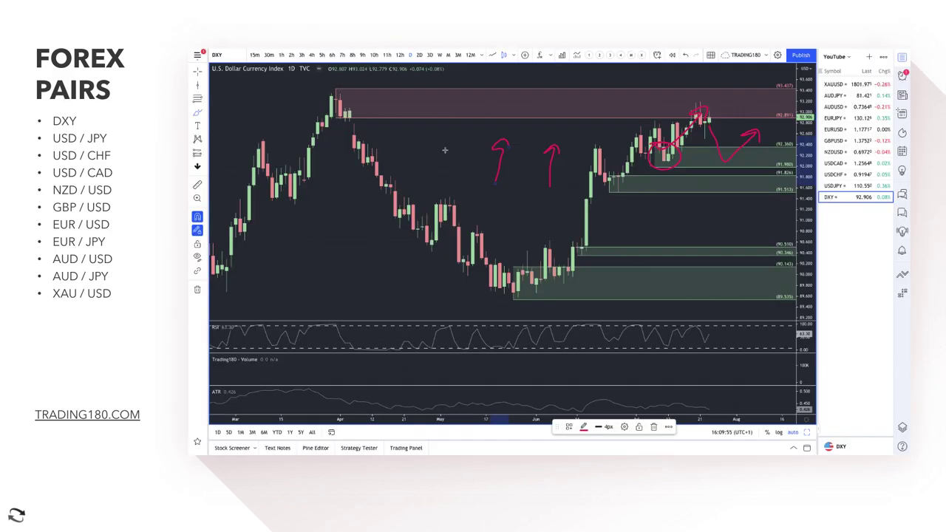
Switch back to the DXY chart and brush a circle on the 91.513–91.826 demand zone and a curved arrow from the supply zone down into the 92.360 zone
left_click(192, 112)
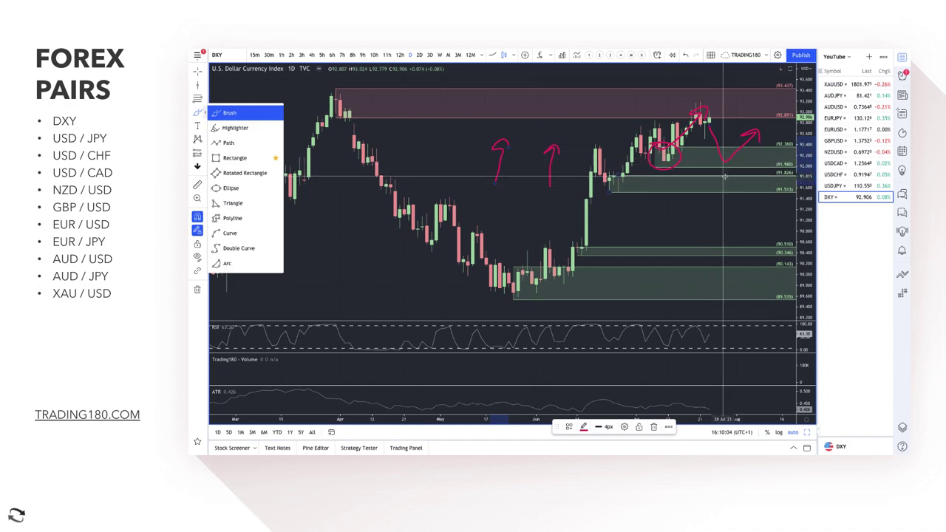
left_click_drag(725, 180, 733, 185)
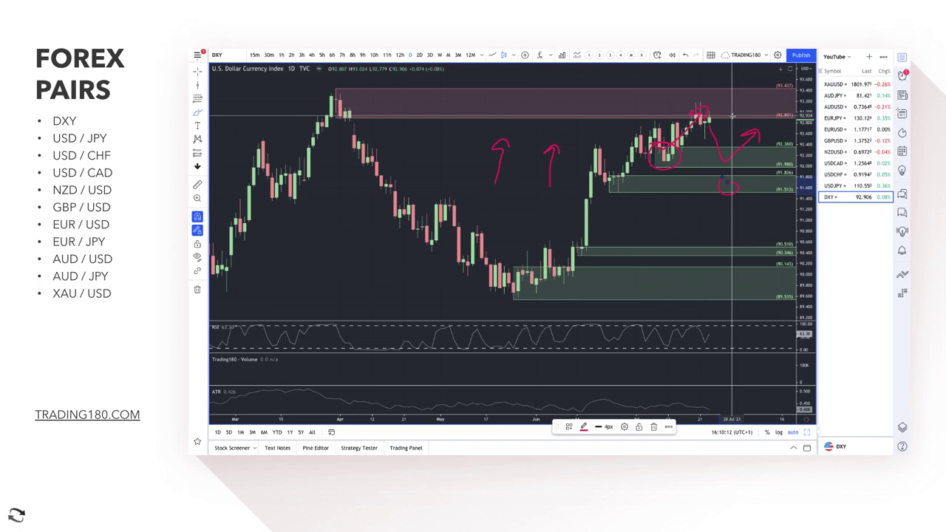
scroll(728, 110, "down", 2)
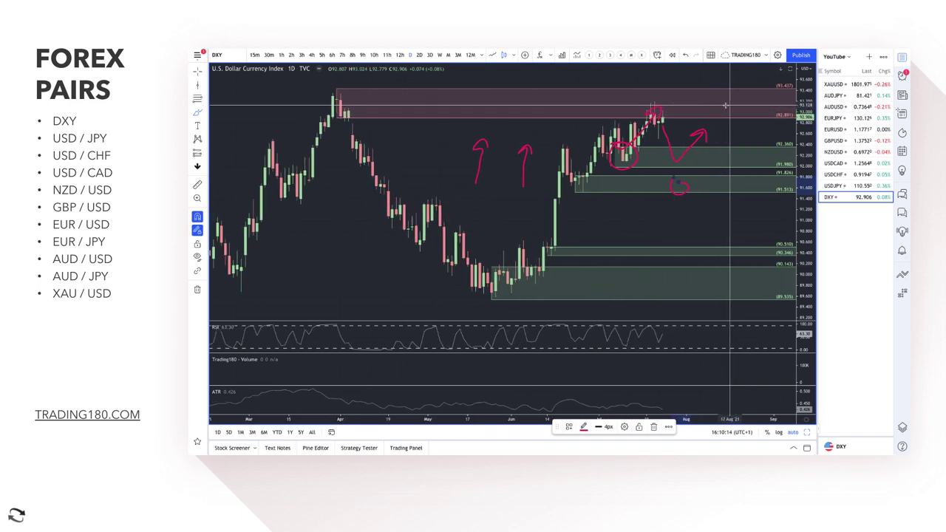
mouse_move(691, 103)
left_mouse_down()
mouse_move(720, 107)
mouse_move(734, 165)
mouse_move(749, 140)
left_mouse_up()
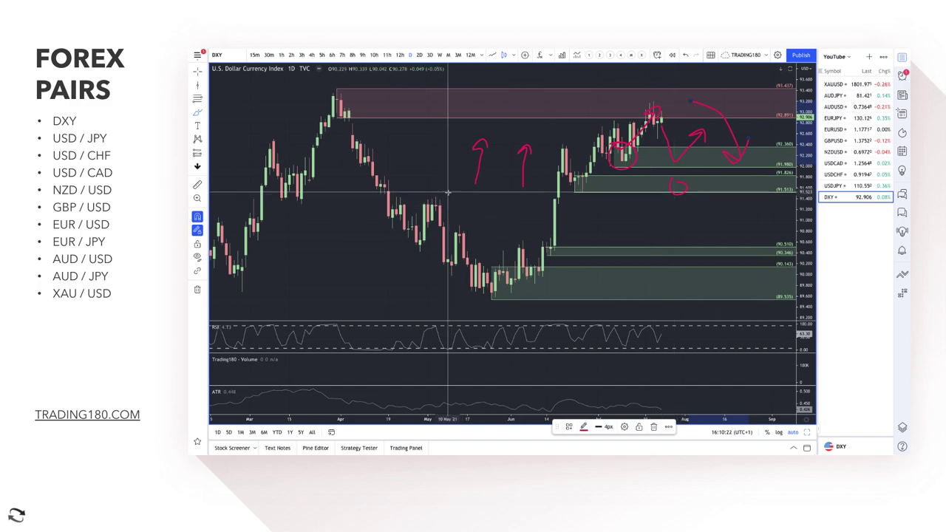
mouse_move(487, 201)
left_mouse_down()
mouse_move(492, 222)
mouse_move(477, 226)
mouse_move(518, 214)
mouse_move(555, 219)
mouse_move(545, 235)
left_mouse_up()
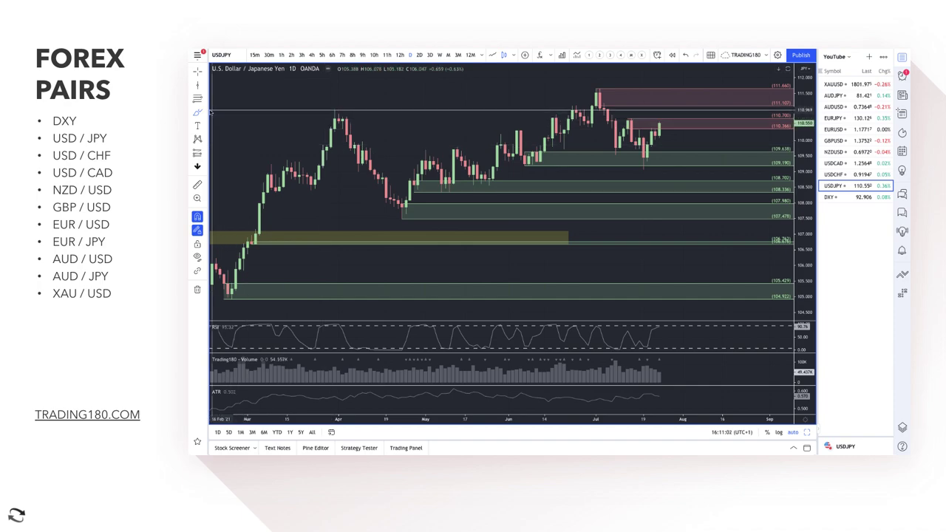
On the USDJPY daily chart, brush circles on both supply zones, a downward arrow towards 109.638, and a zigzag path rising from the lower circle to the upper one
left_click(206, 113)
left_click(229, 111)
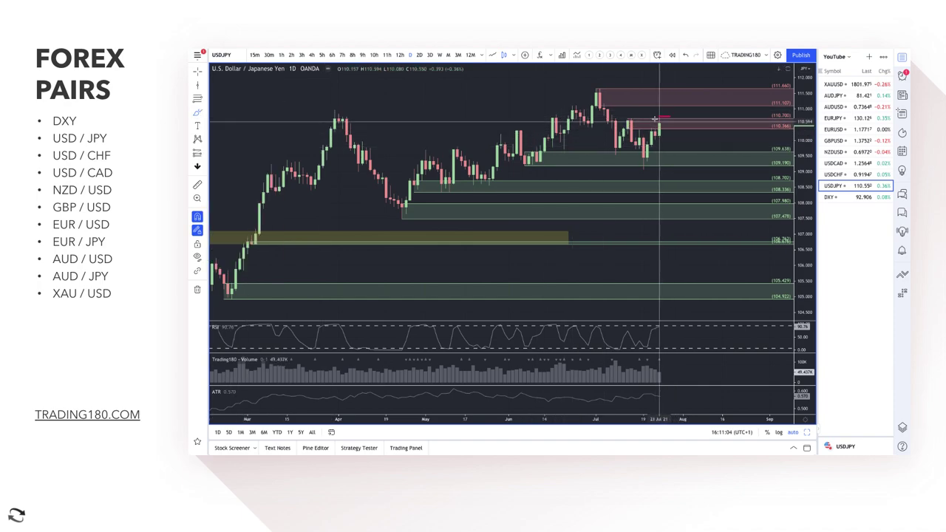
mouse_move(655, 118)
left_mouse_down()
mouse_move(668, 94)
mouse_move(671, 130)
mouse_move(686, 148)
mouse_move(691, 139)
left_mouse_up()
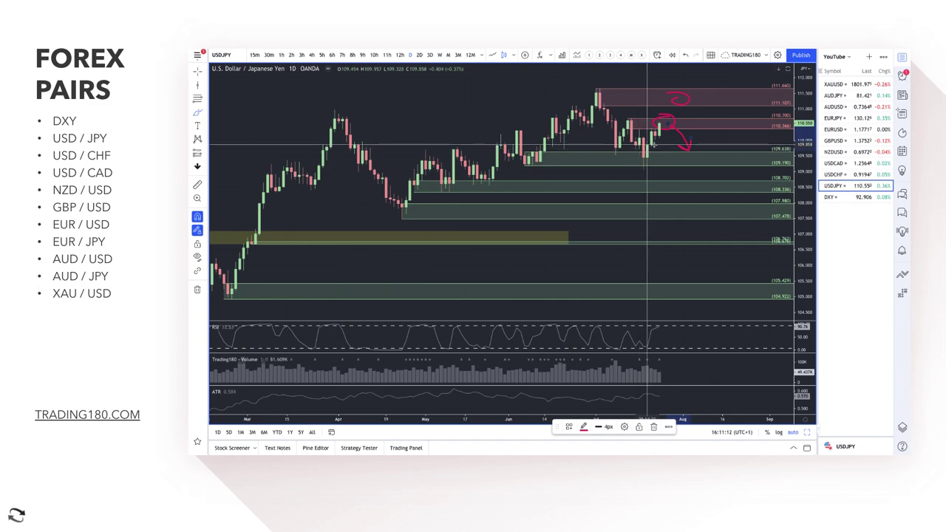
mouse_move(661, 124)
left_mouse_down()
mouse_move(685, 87)
mouse_move(673, 123)
left_mouse_up()
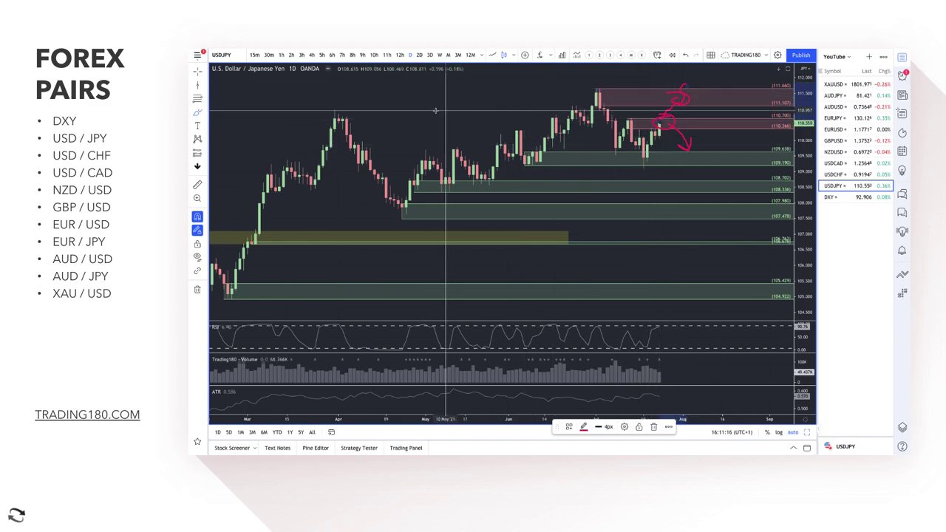
Reshape the USDJPY 109.190–109.638 demand zone to start at the July low and span 109.066–110.289
scroll(660, 191, "up", 3)
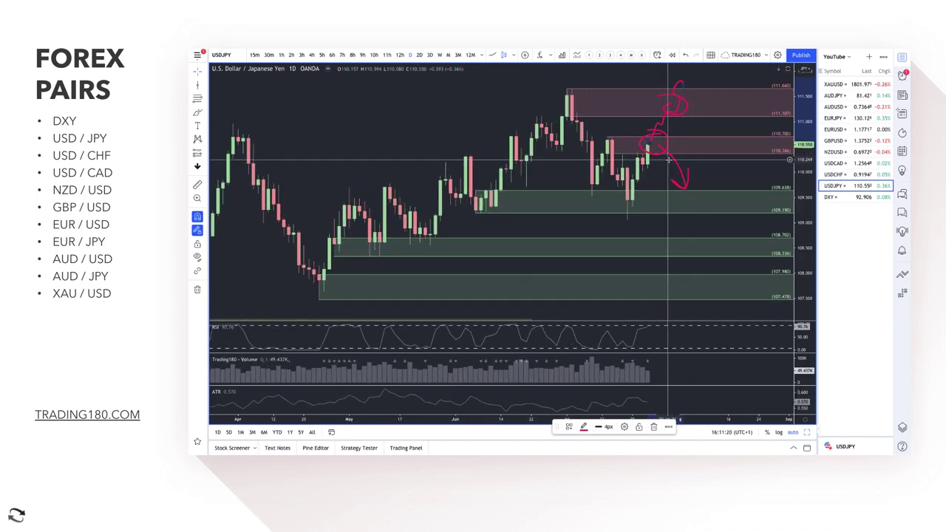
left_click(197, 112)
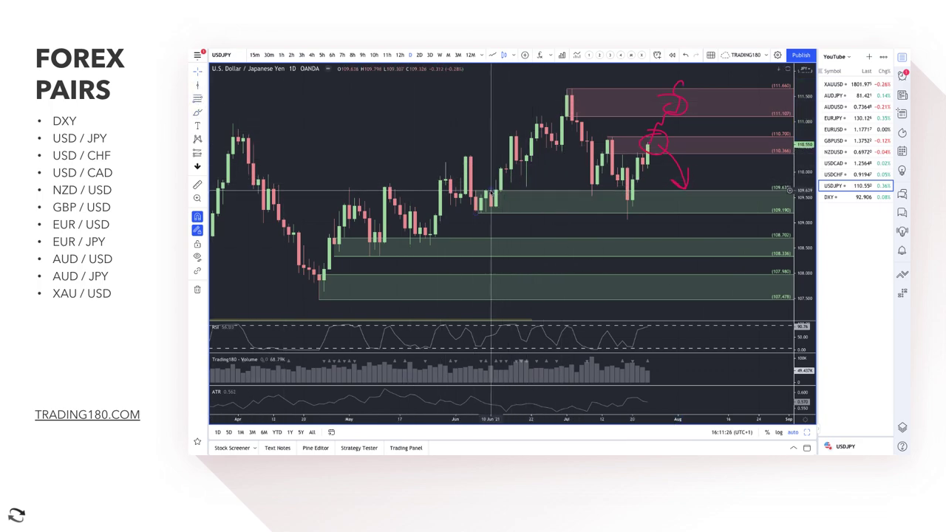
left_click_drag(492, 192, 629, 157)
left_click_drag(478, 214, 628, 220)
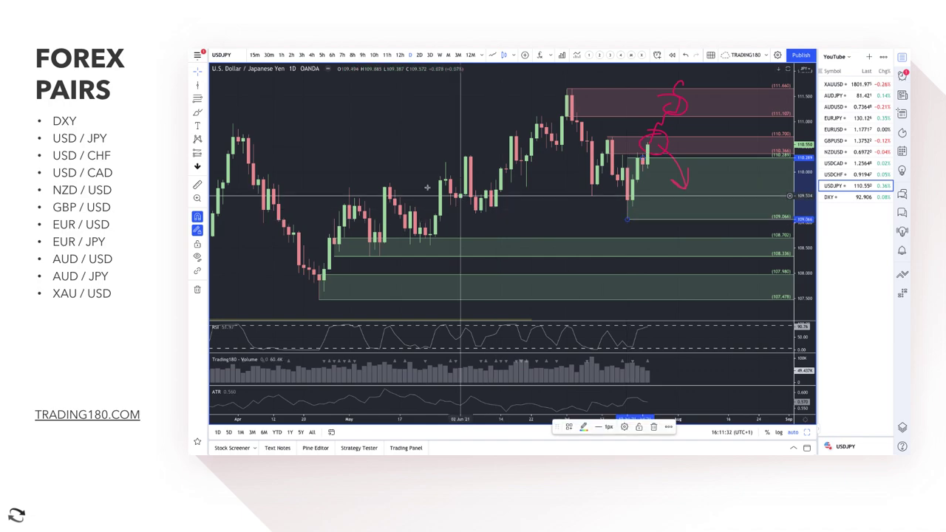
Draw a thin rectangle at about 109.124–109.240 from late February into August on USDJPY and apply the saved pink template to it
left_click(205, 112)
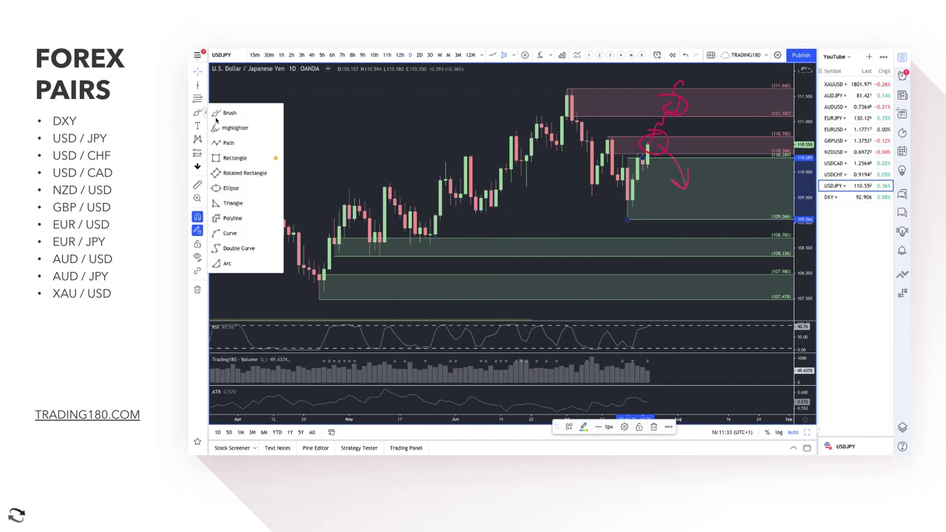
left_click(234, 158)
scroll(495, 220, "down", 5)
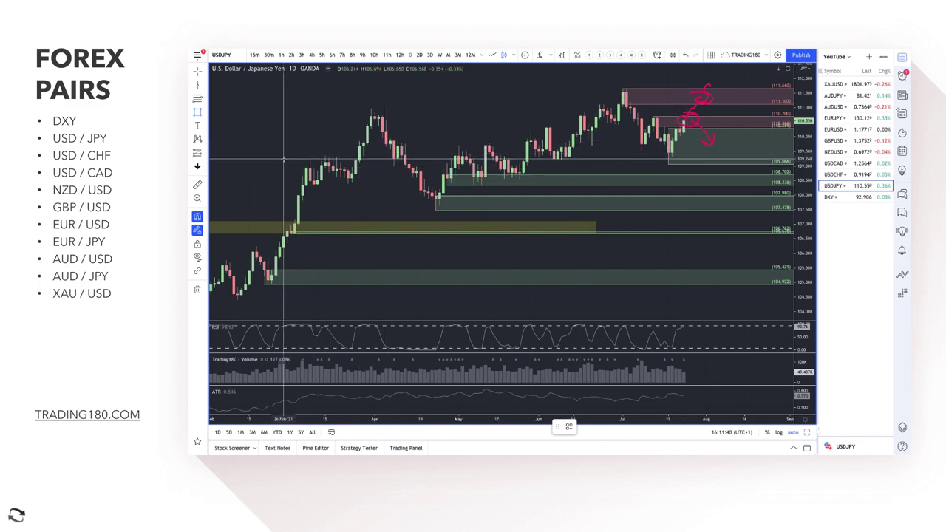
mouse_move(284, 157)
left_mouse_down()
mouse_move(490, 173)
mouse_move(760, 161)
left_mouse_up()
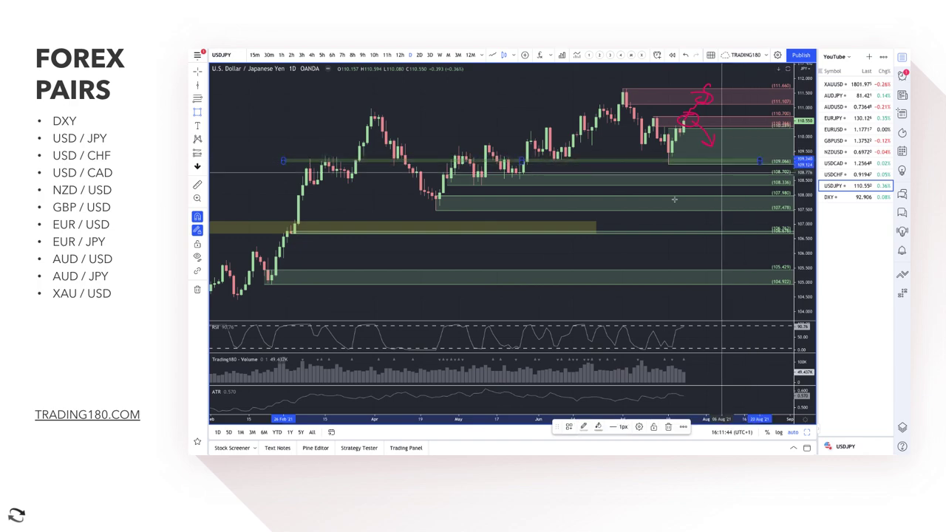
left_click(568, 427)
left_click(591, 389)
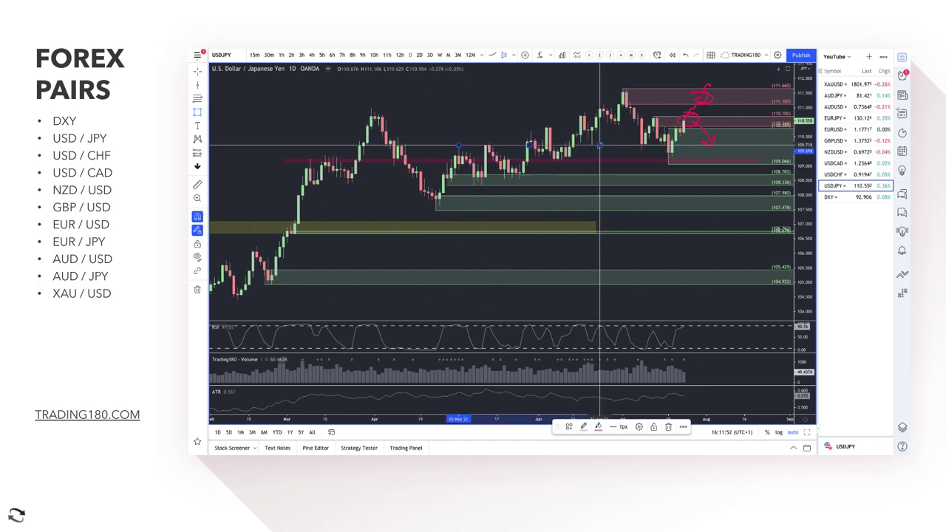
Add a second thin pink rectangle at 109.698–109.796 on USDJPY, running from 3 May to late August
left_click(769, 143)
scroll(699, 178, "up", 3)
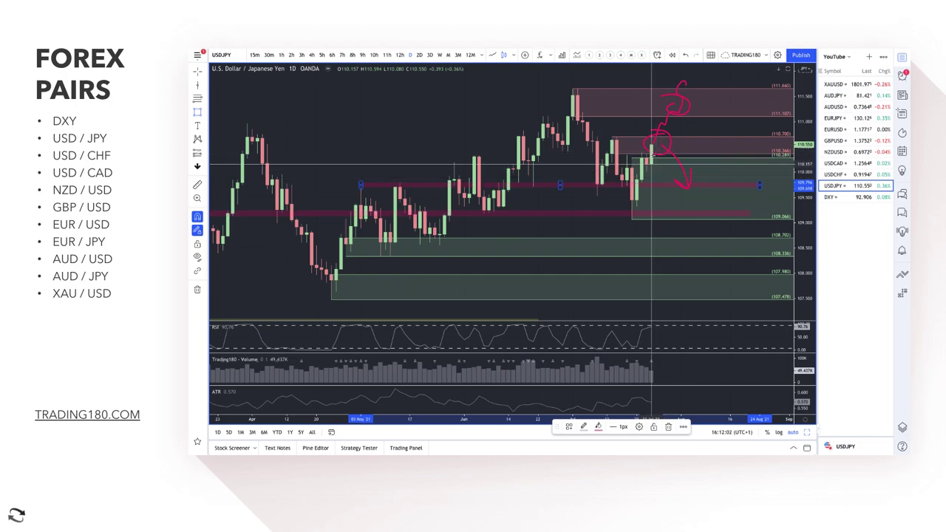
key("ctrl+Right")
key("ctrl+Left")
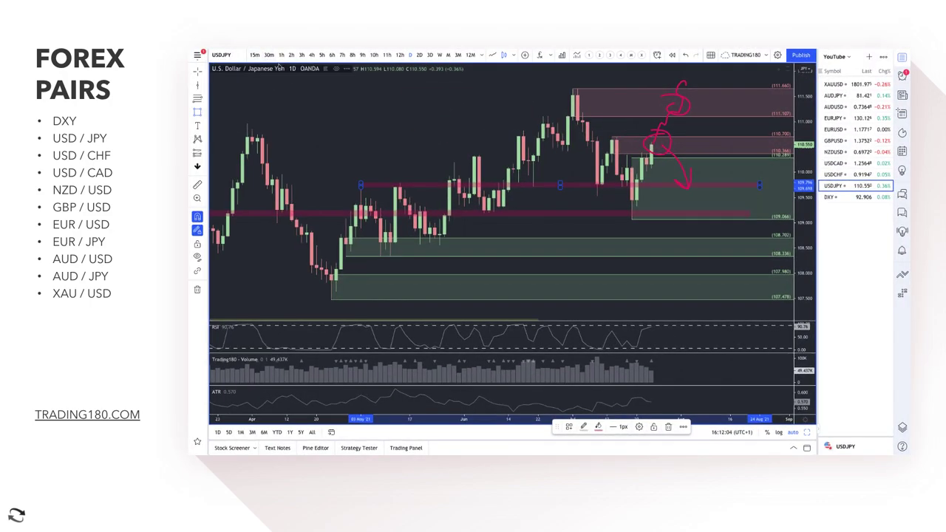
Brush a circle at the July USDJPY low, a projected drop into the lower pink band with a rebound, and a downward arrow from the 111.107–111.660 supply zone
left_click(207, 111)
left_click(244, 156)
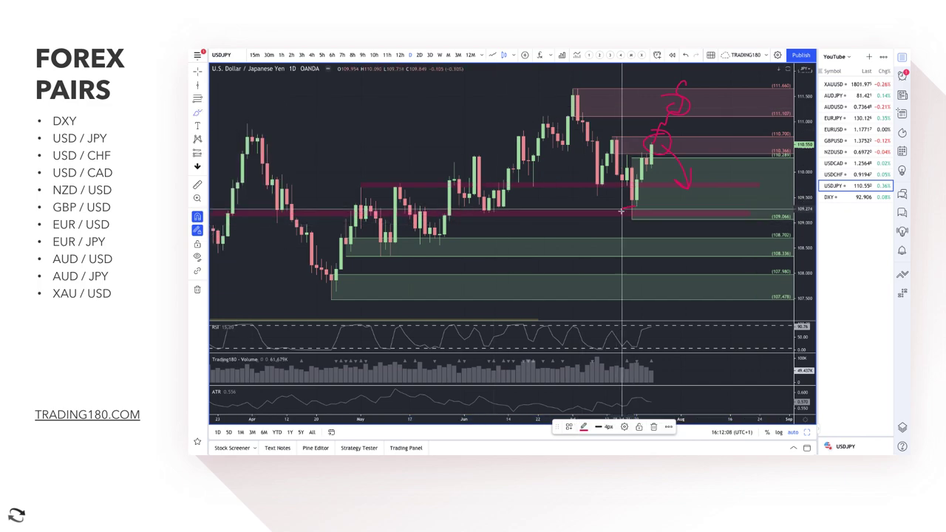
left_click_drag(622, 212, 633, 212)
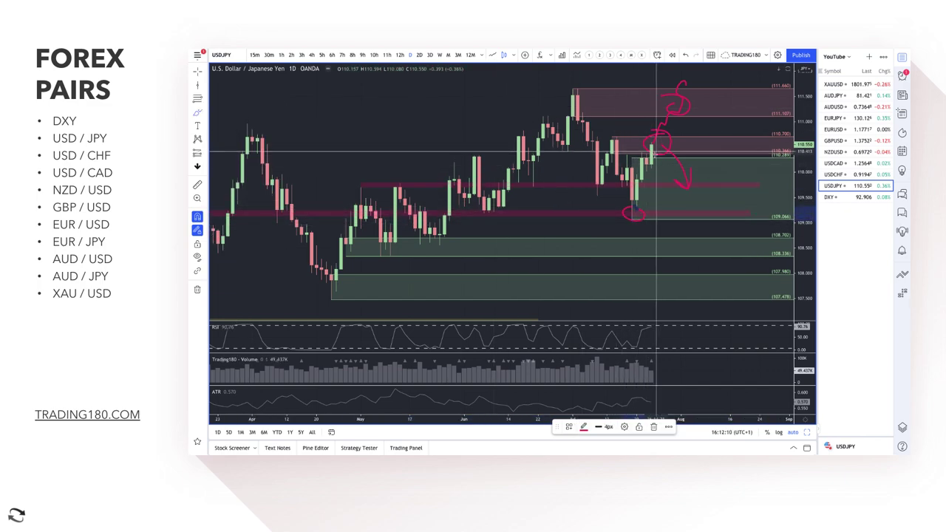
mouse_move(654, 153)
left_mouse_down()
mouse_move(667, 183)
mouse_move(680, 176)
mouse_move(691, 211)
mouse_move(715, 193)
left_mouse_up()
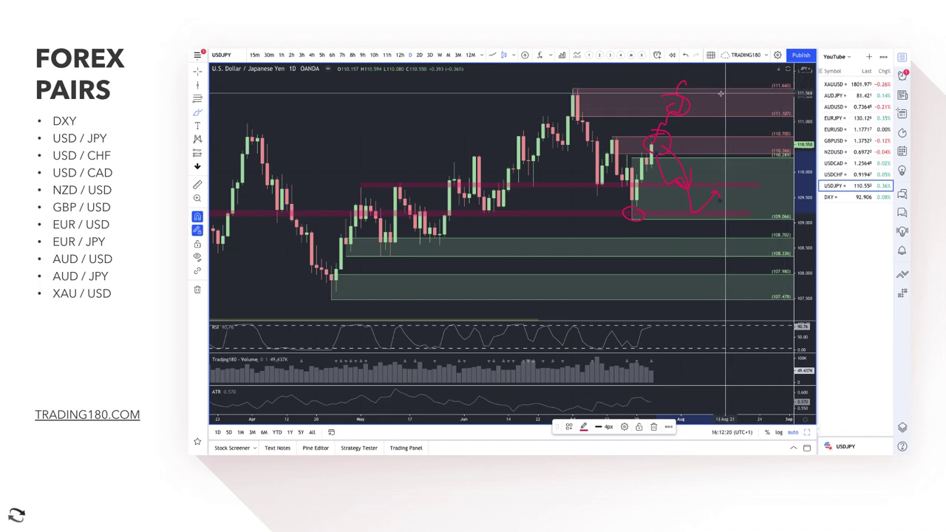
mouse_move(708, 94)
left_mouse_down()
mouse_move(743, 133)
mouse_move(750, 117)
left_mouse_up()
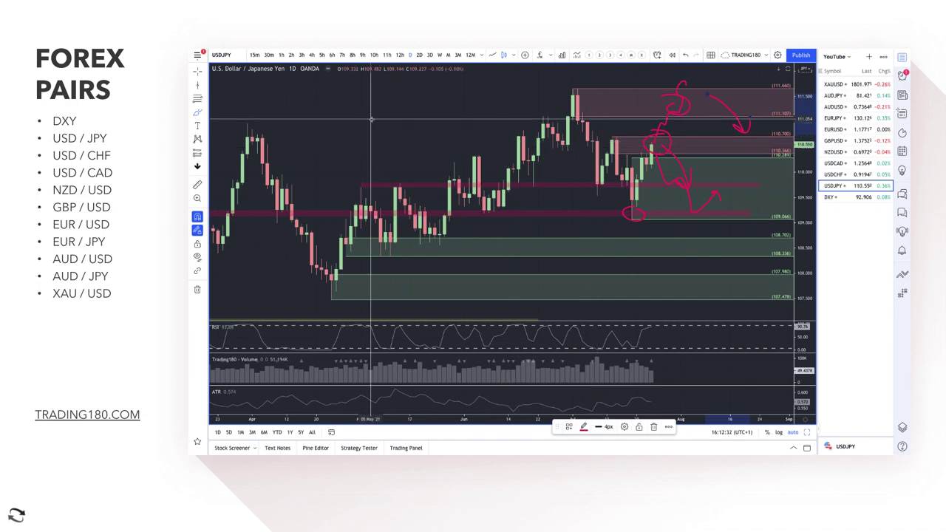
mouse_move(337, 93)
left_mouse_down()
mouse_move(329, 96)
mouse_move(365, 104)
mouse_move(364, 133)
mouse_move(379, 109)
mouse_move(391, 136)
mouse_move(408, 129)
left_mouse_up()
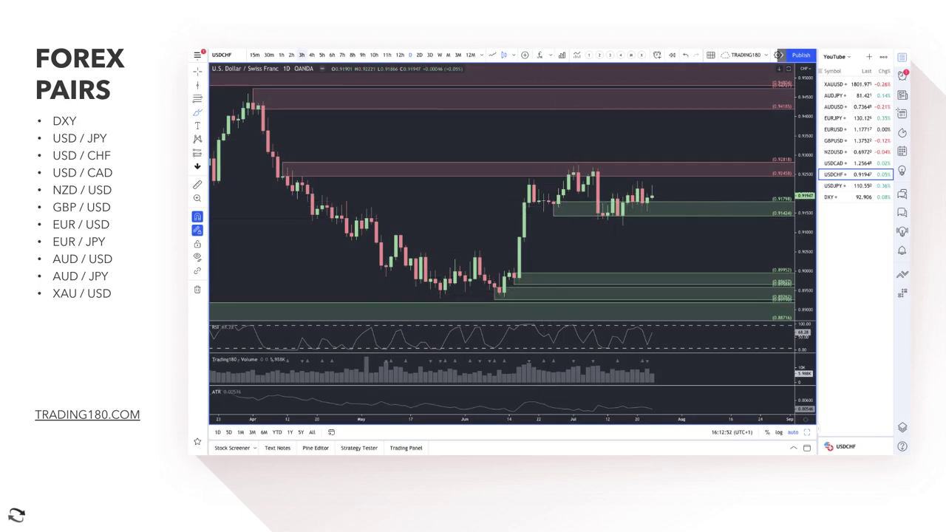
Measure the USDCHF price range between the July low and July high, and from the supply zone's upper edge in mid-June down to that low
left_click(197, 113)
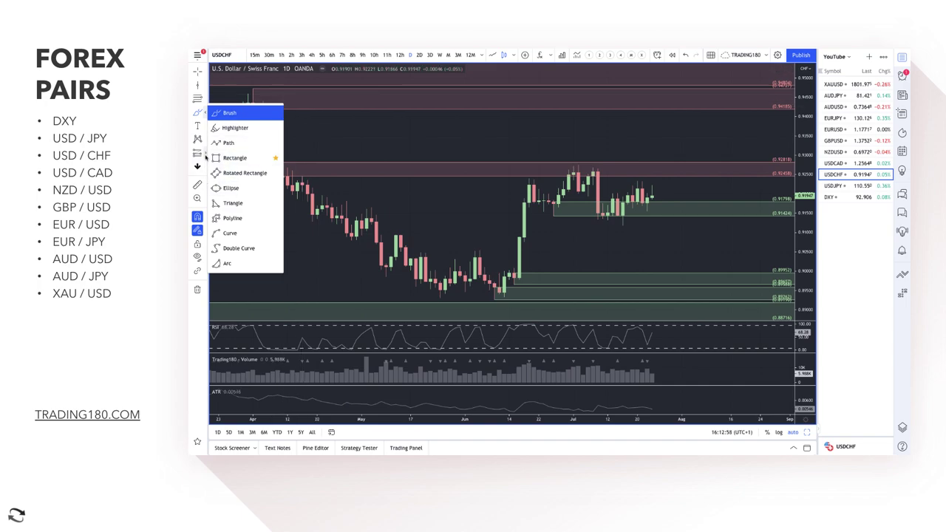
left_click(205, 156)
left_click(237, 213)
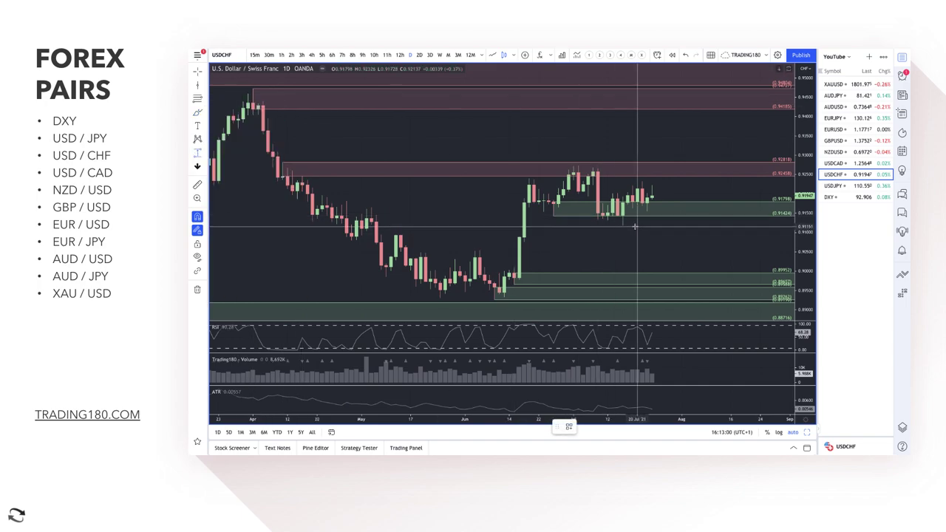
left_click(603, 193)
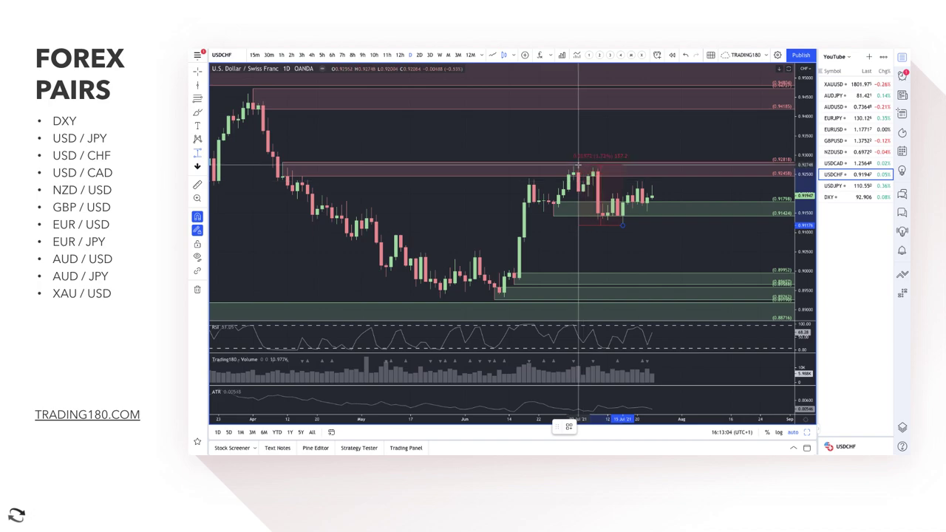
key("Escape")
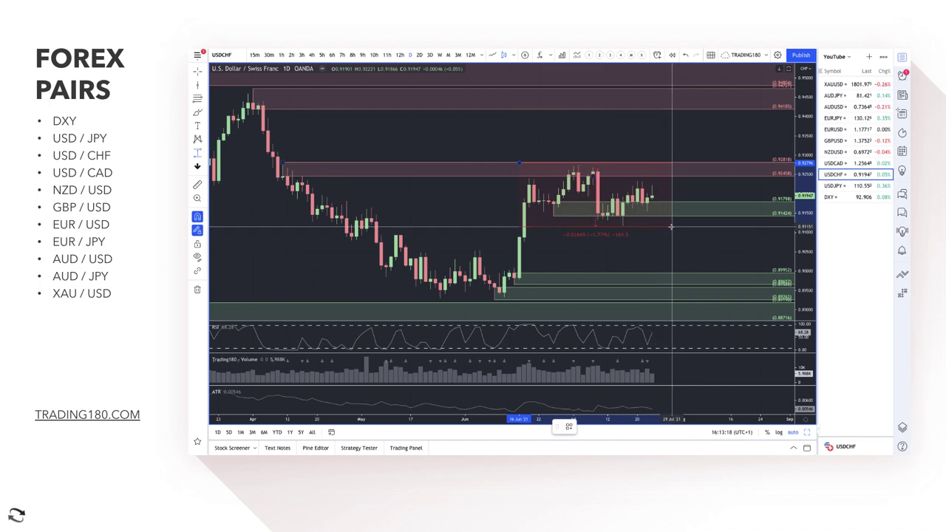
key("Escape")
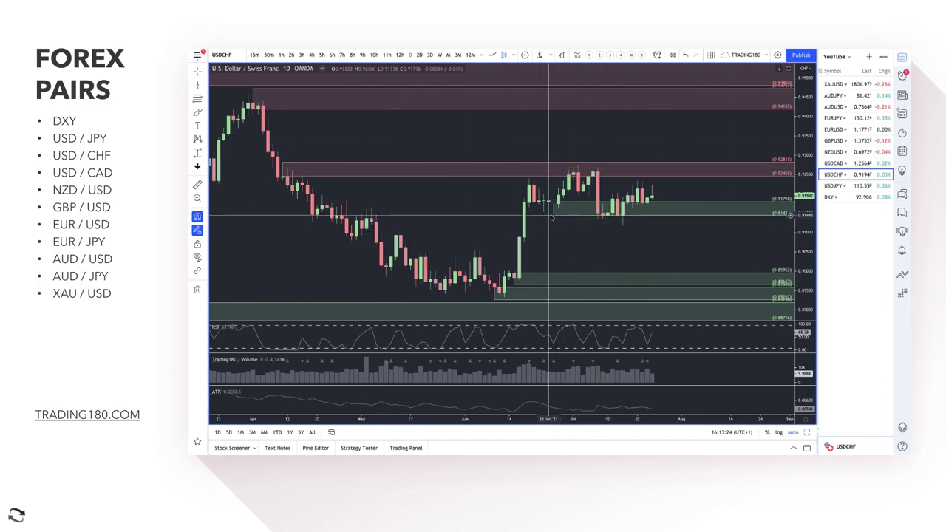
Reshape the USDCHF 0.91424–0.91798 demand zone to start at the July low and span 0.91176–0.91502
left_click_drag(551, 217, 621, 232)
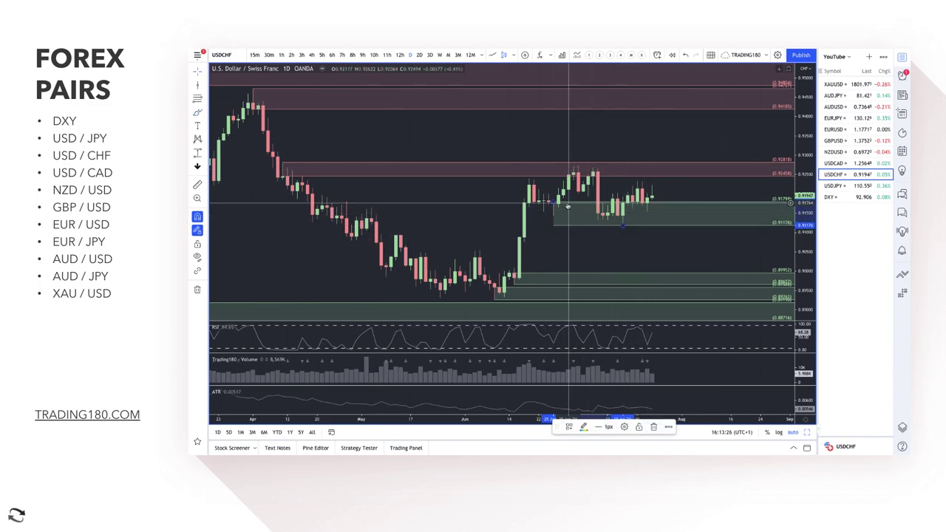
left_click_drag(553, 202, 605, 214)
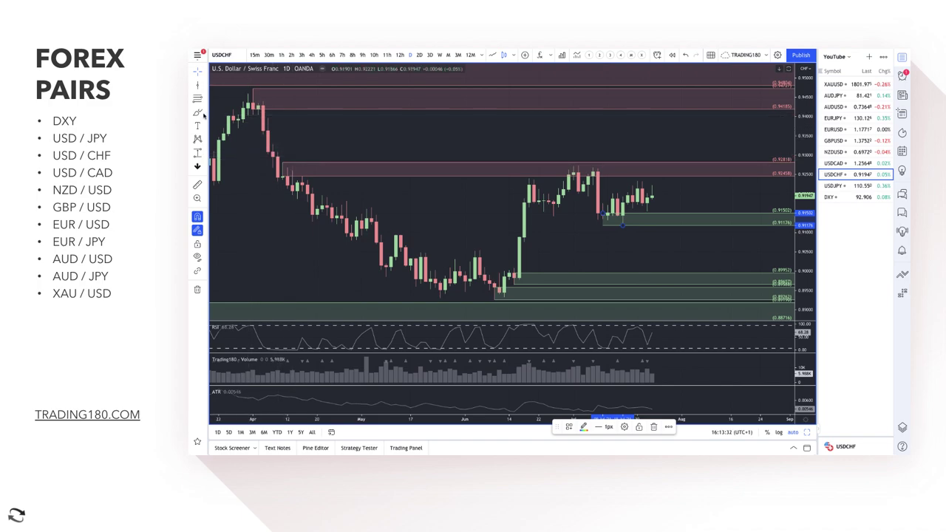
Brush a projected USDCHF dip into the demand zone with a rebound, a downward arrow from the 0.92818 supply zone, and loops around the July highs
left_click(652, 193)
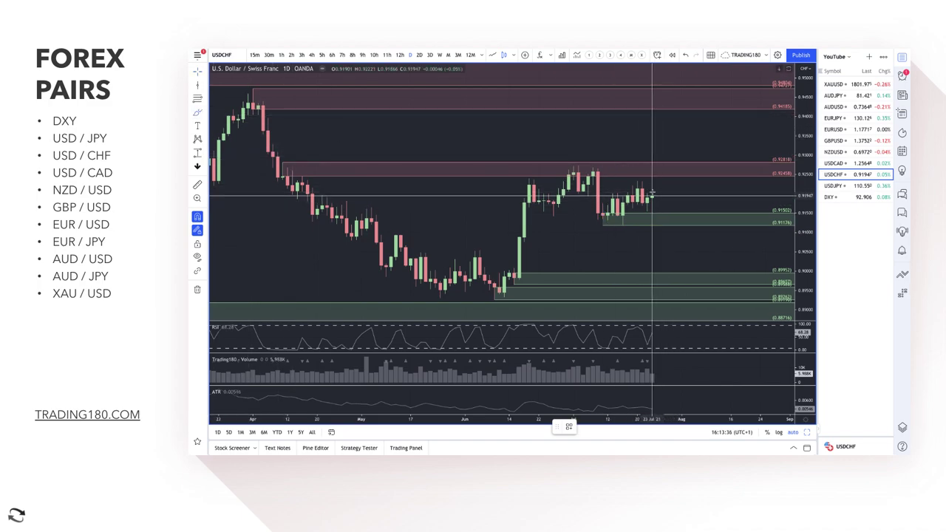
mouse_move(653, 196)
left_mouse_down()
mouse_move(667, 216)
mouse_move(695, 191)
mouse_move(693, 200)
left_mouse_up()
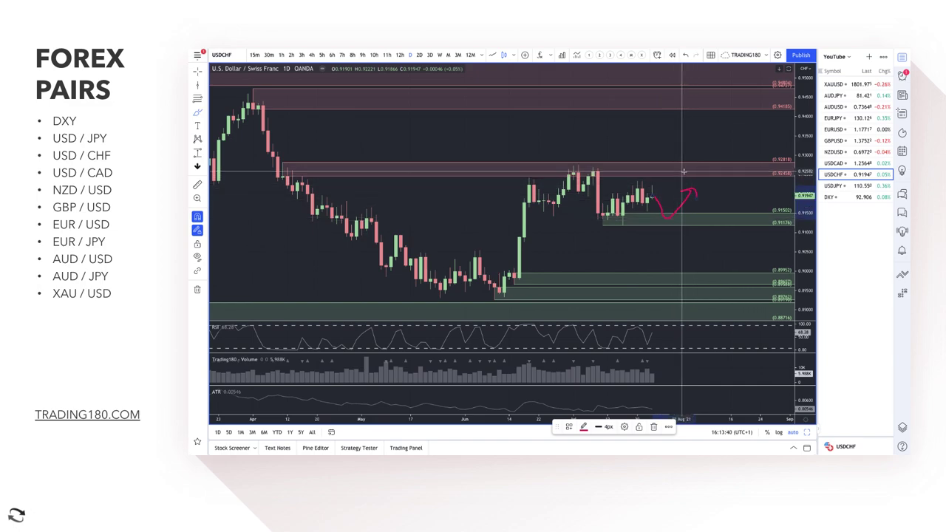
mouse_move(681, 169)
left_mouse_down()
mouse_move(729, 197)
mouse_move(732, 185)
left_mouse_up()
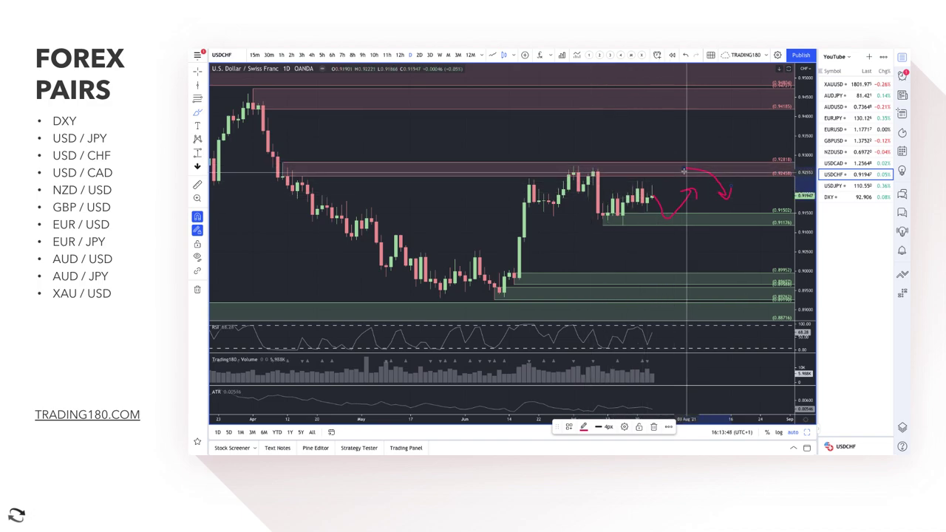
scroll(666, 170, "down", 2)
mouse_move(595, 167)
left_mouse_down()
mouse_move(579, 175)
mouse_move(600, 184)
mouse_move(591, 159)
mouse_move(627, 177)
left_mouse_up()
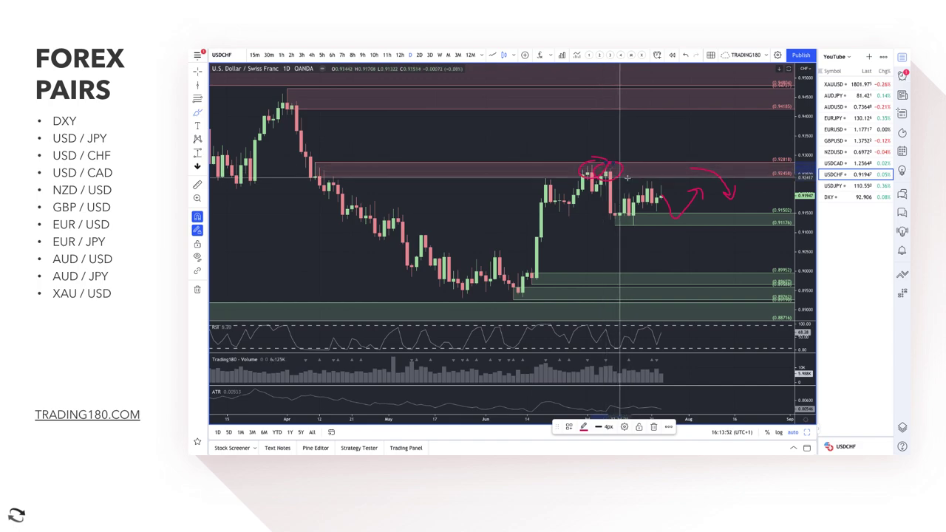
mouse_move(700, 104)
left_mouse_down()
mouse_move(694, 114)
mouse_move(708, 105)
mouse_move(696, 101)
left_mouse_up()
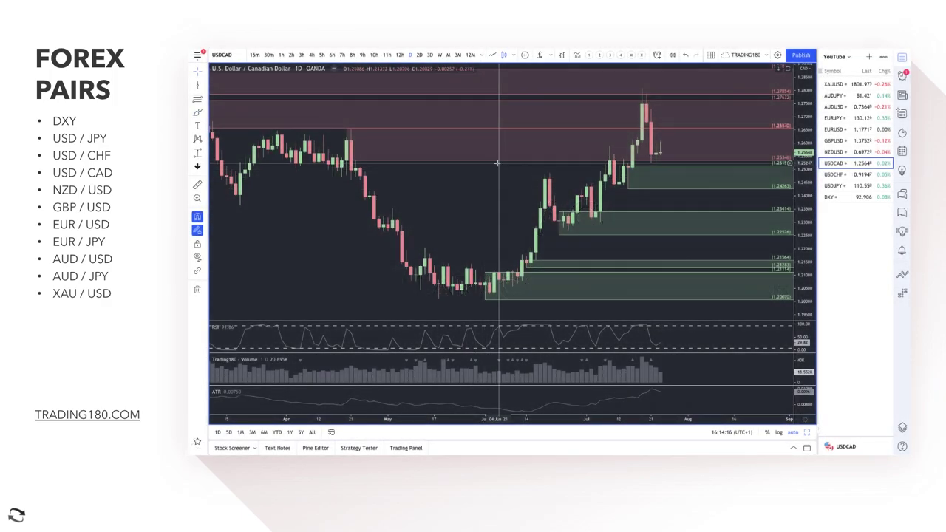
Delete the USDCAD supply zones at 1.25346–1.26530 and 1.26570–1.27632
left_click_drag(498, 164, 499, 130)
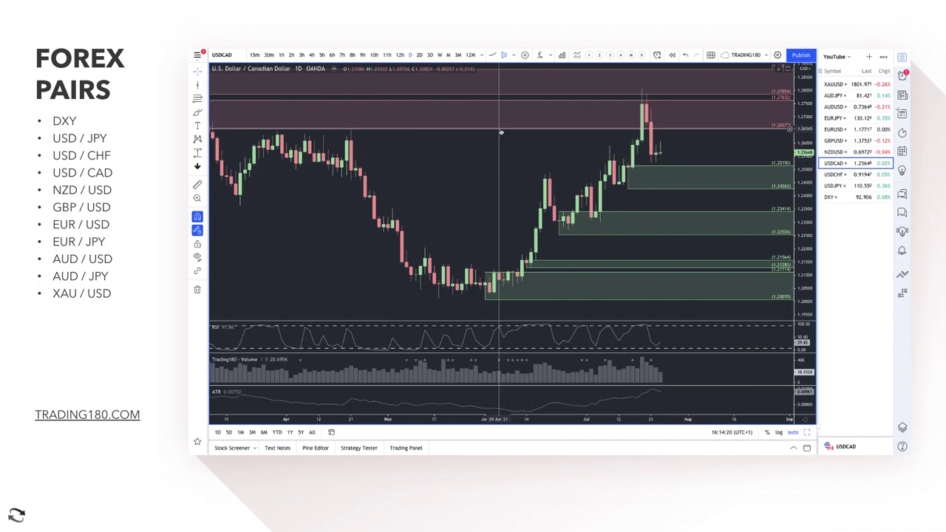
scroll(500, 132, "down", 5)
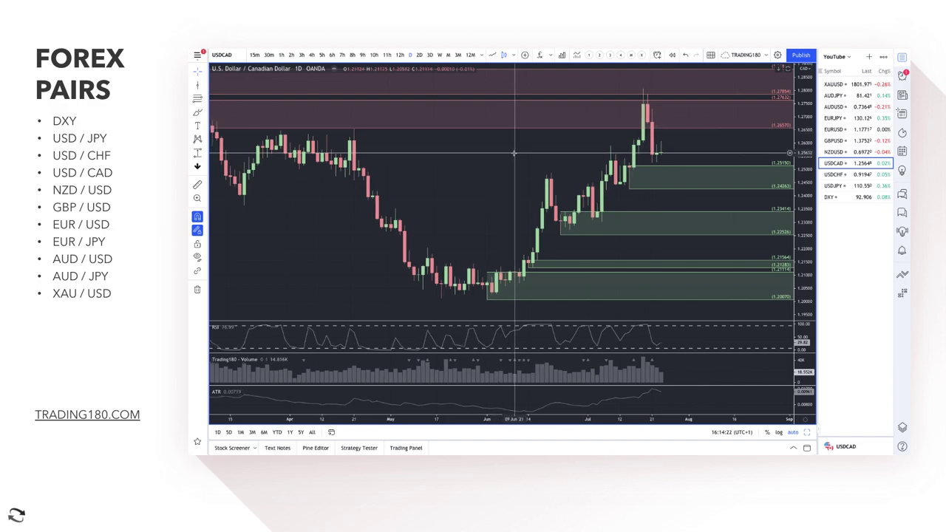
left_click(644, 170)
key("Delete")
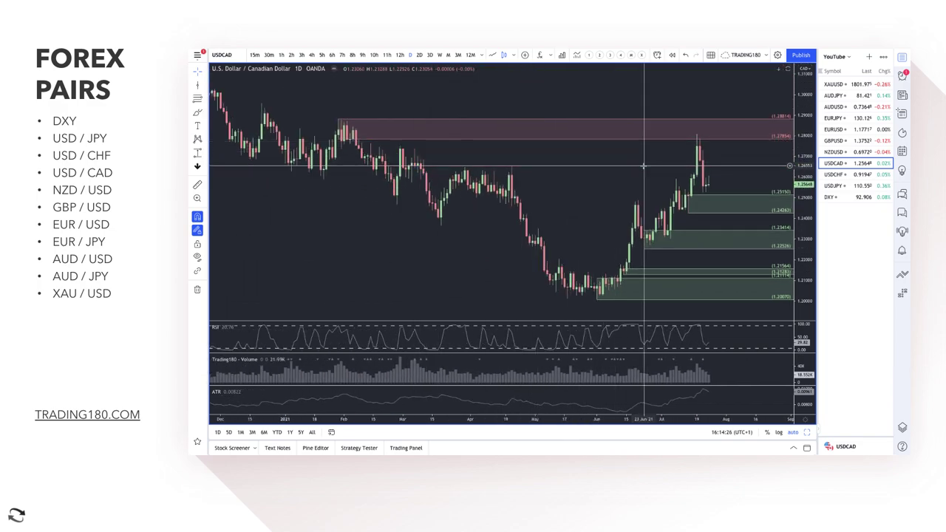
Brush circles around the USDCAD July high in the supply zone, the March 2020 peak, and the May 2021 lows
left_click(195, 112)
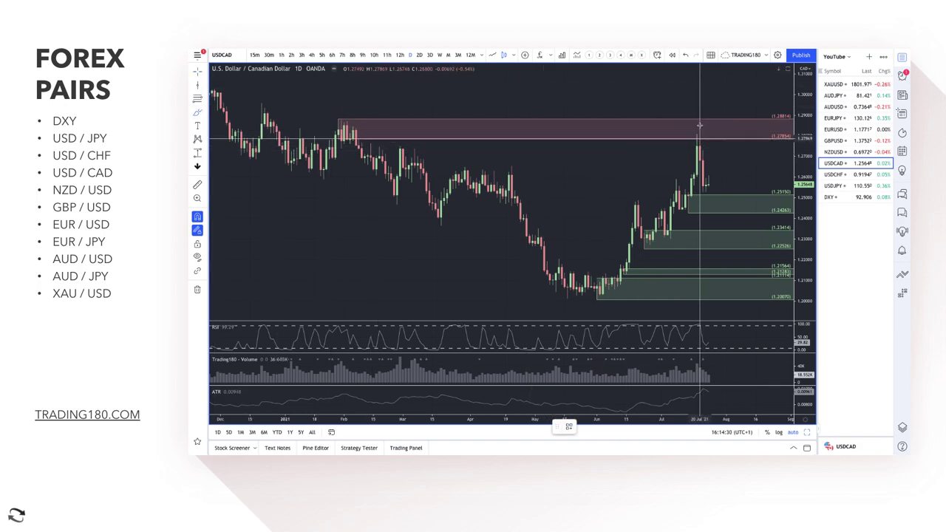
mouse_move(701, 123)
left_mouse_down()
mouse_move(683, 135)
mouse_move(710, 145)
mouse_move(698, 122)
left_mouse_up()
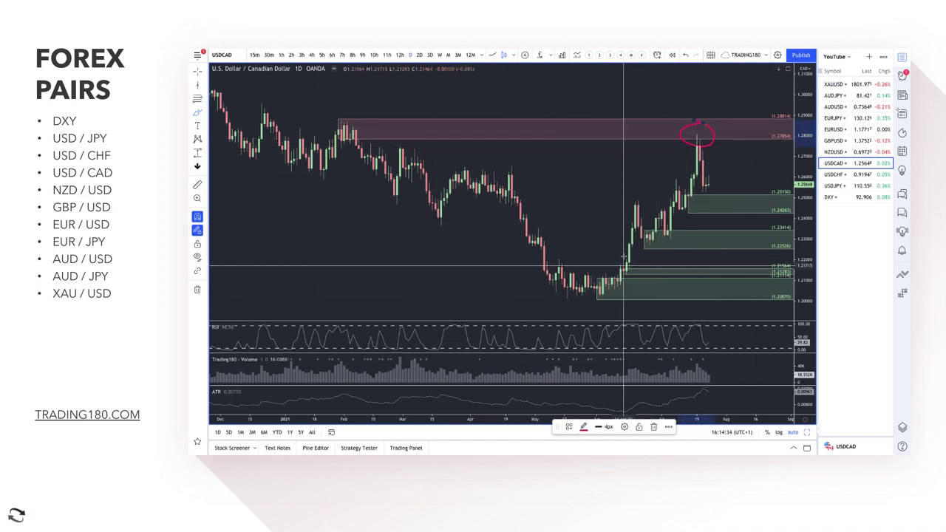
scroll(555, 242, "down", 5)
scroll(554, 242, "down", 3)
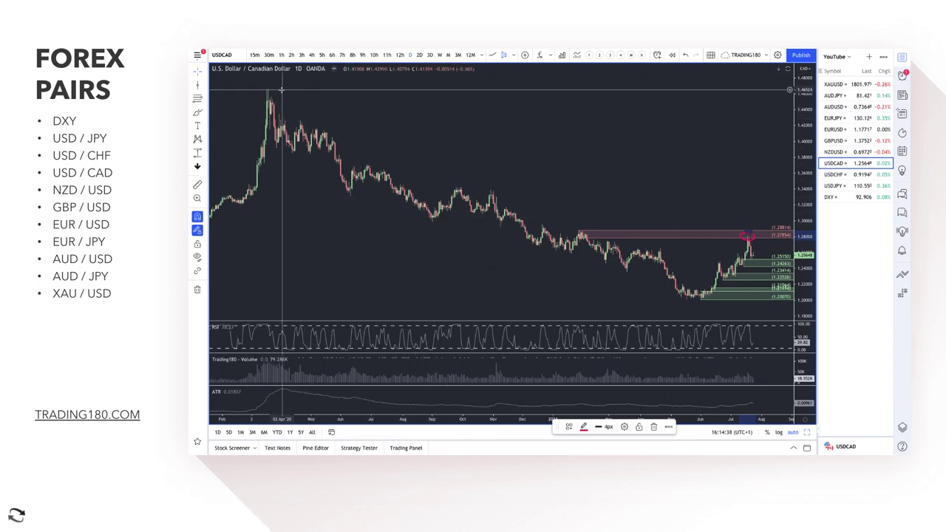
scroll(280, 95, "left", 1)
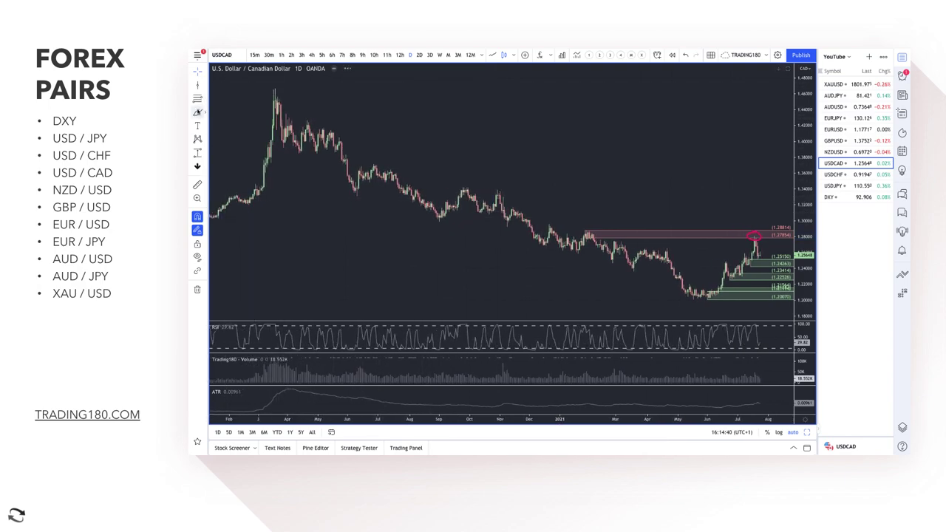
left_click_drag(294, 82, 290, 81)
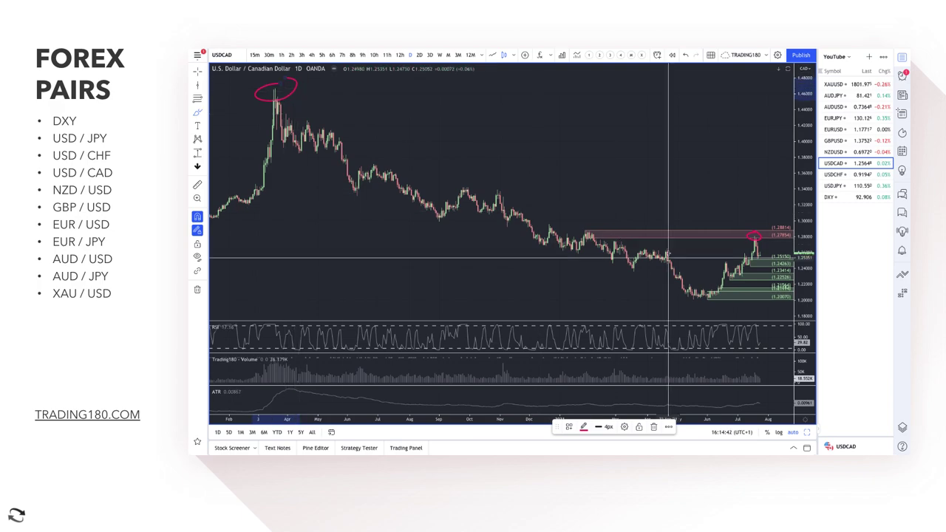
left_click_drag(677, 286, 680, 286)
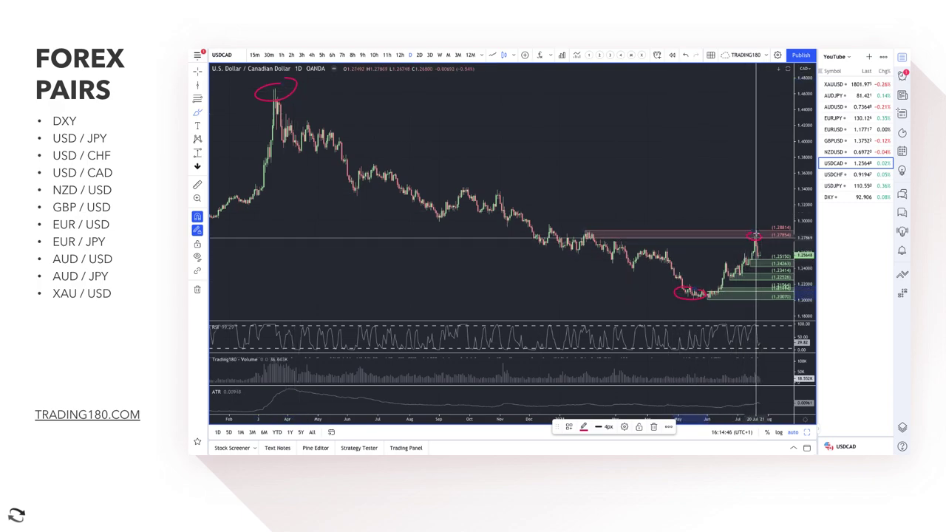
Brush a projected USDCAD drop into the 1.24263–1.25150 demand zone and a rebound arrow rising out of it
scroll(753, 237, "up", 10)
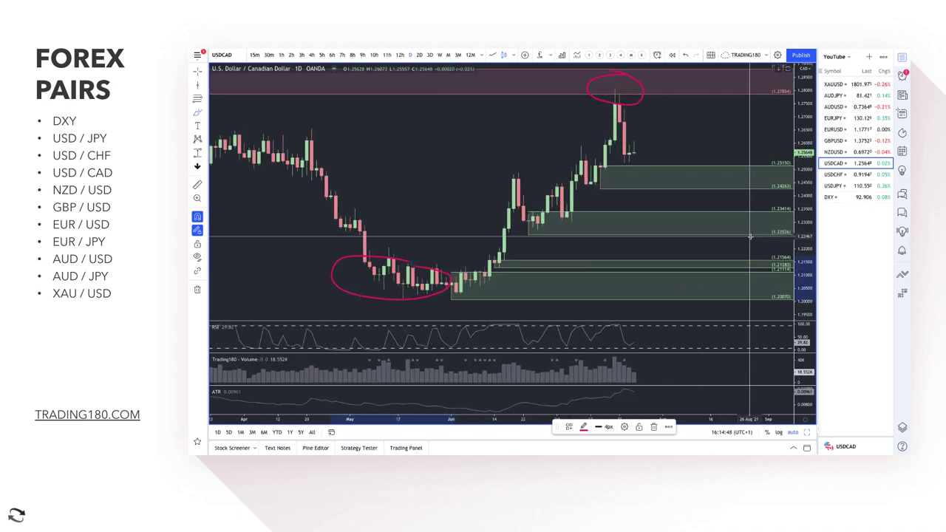
scroll(636, 155, "up", 3)
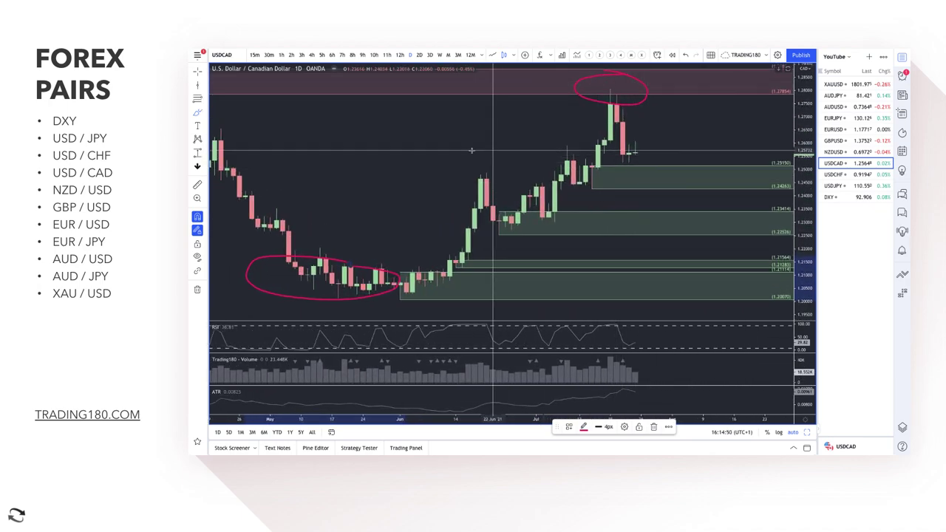
left_click(197, 112)
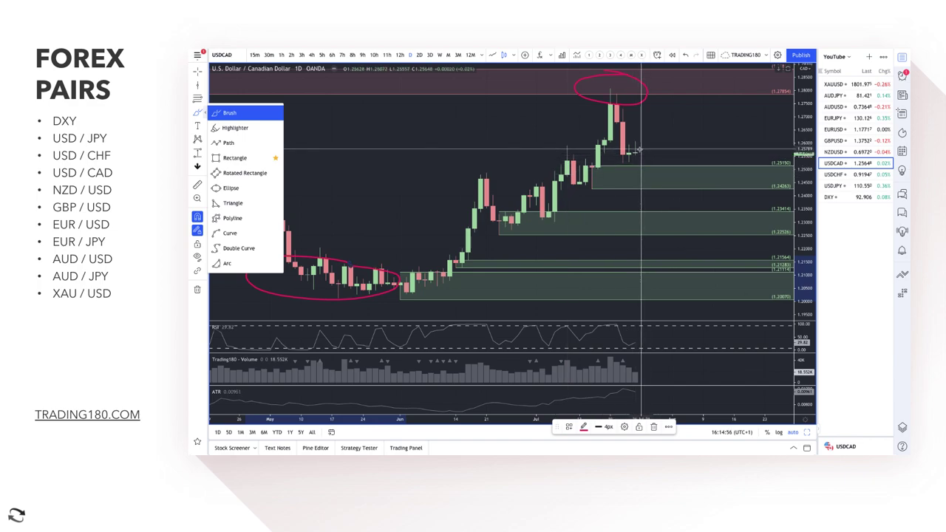
mouse_move(641, 151)
left_mouse_down()
mouse_move(653, 195)
mouse_move(660, 185)
left_mouse_up()
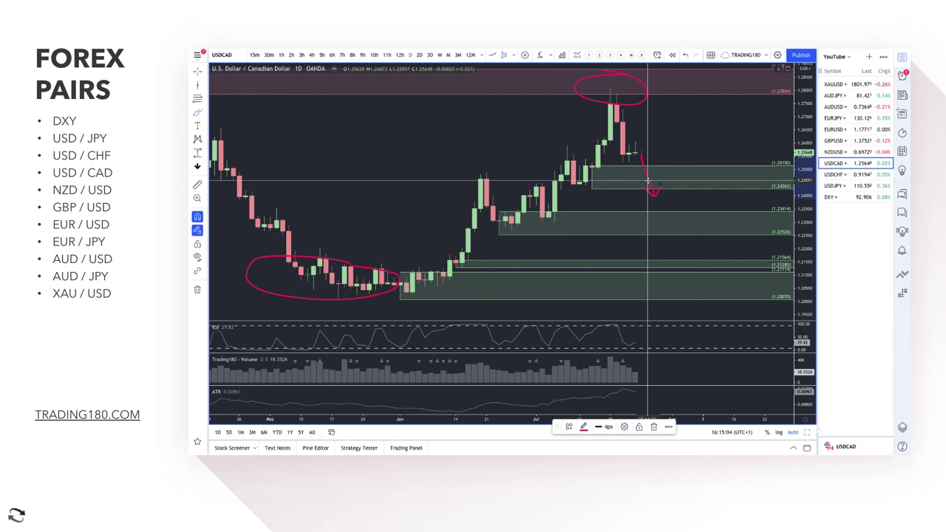
left_click_drag(649, 181, 696, 151)
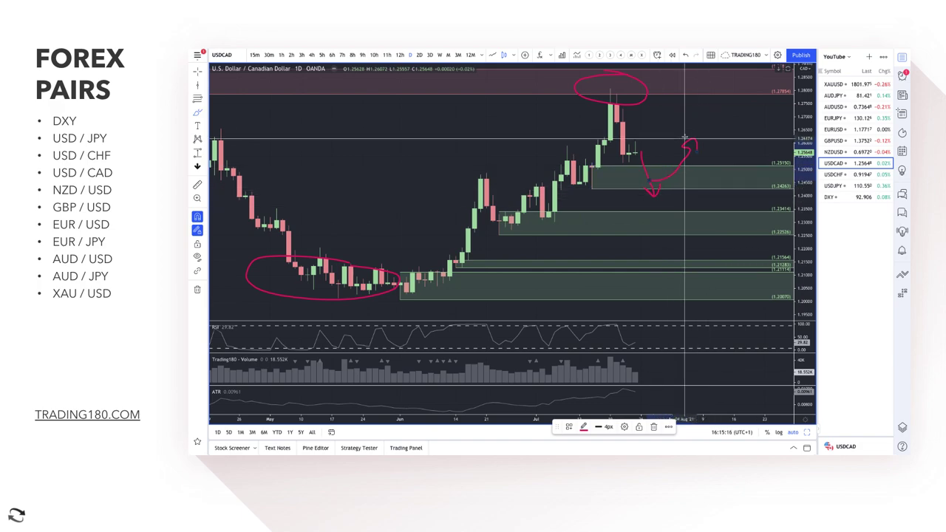
scroll(505, 155, "down", 2)
scroll(562, 156, "down", 3)
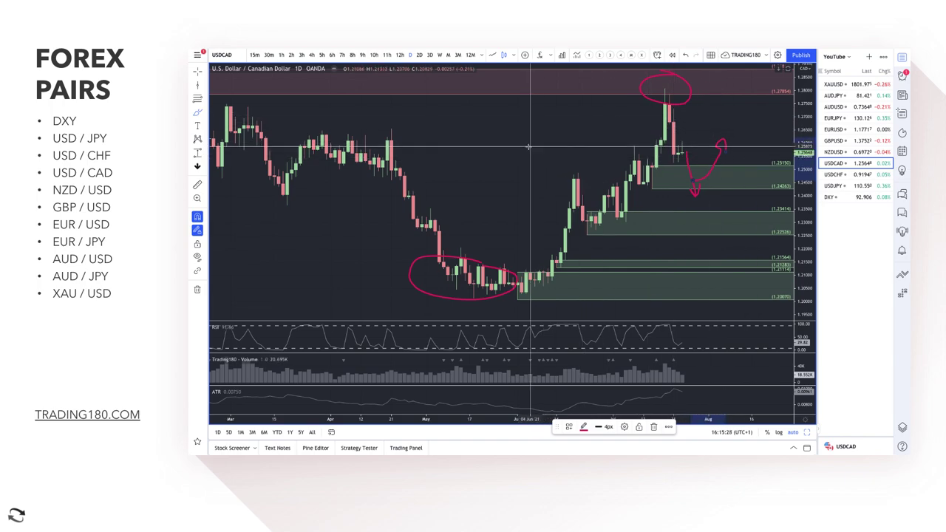
mouse_move(531, 144)
left_mouse_down()
mouse_move(545, 113)
mouse_move(581, 102)
left_mouse_up()
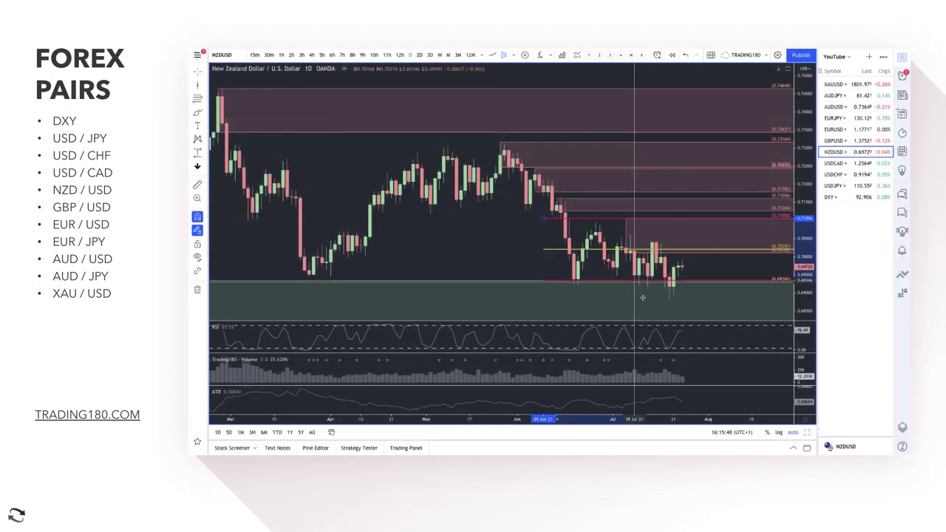
Extend the NZDUSD retracement drawing down to the July low at 0.68810, then delete it
left_click_drag(660, 303, 669, 299)
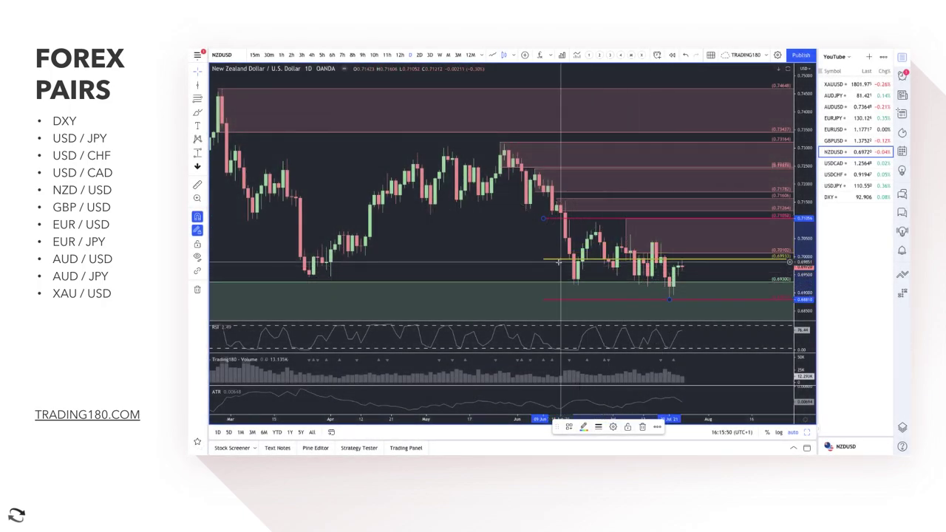
key("Delete")
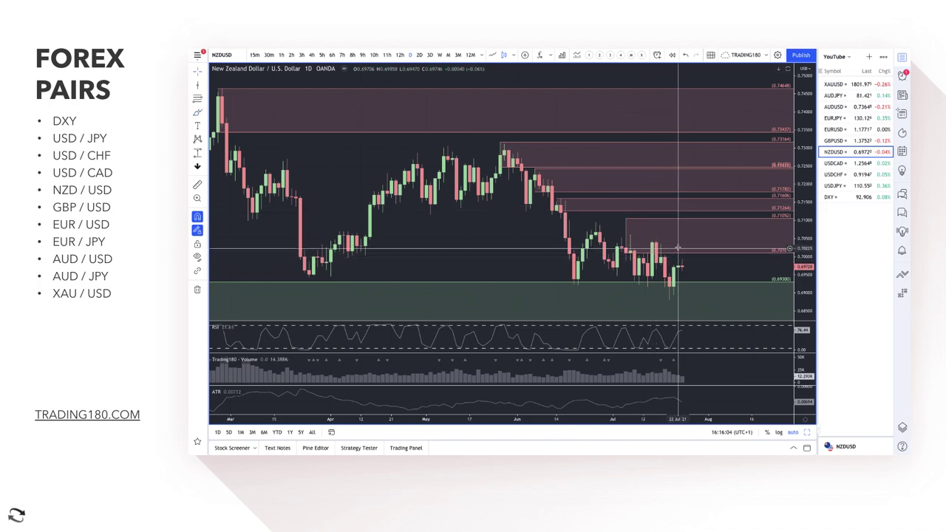
Reshape the large NZDUSD demand zone to 0.68810–0.69470 from the July low, and set the base of the 0.71052 supply zone to 0.69934
left_click_drag(634, 254, 663, 267)
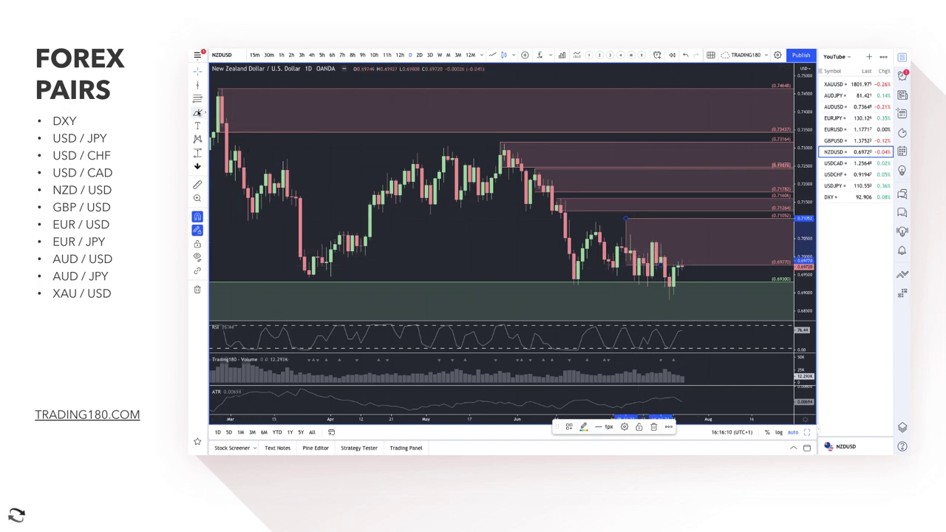
scroll(495, 257, "down", 3)
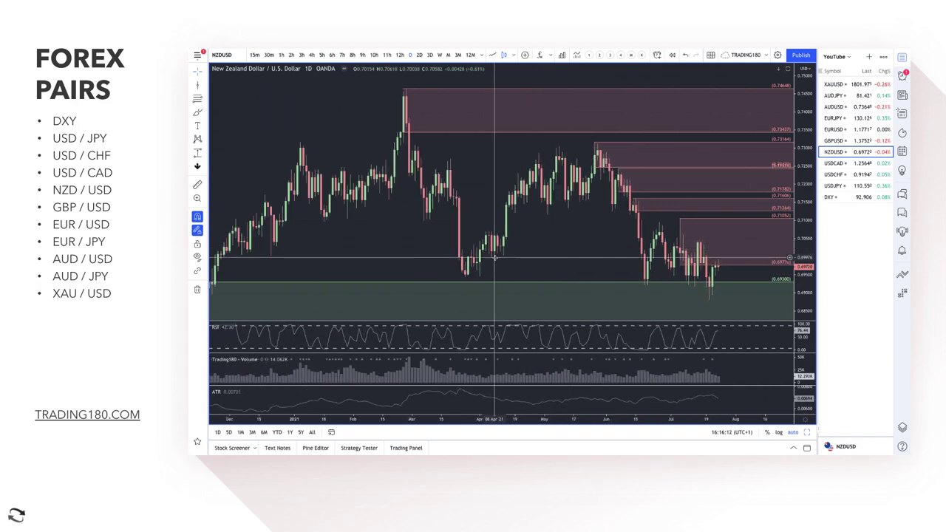
scroll(495, 257, "down", 2)
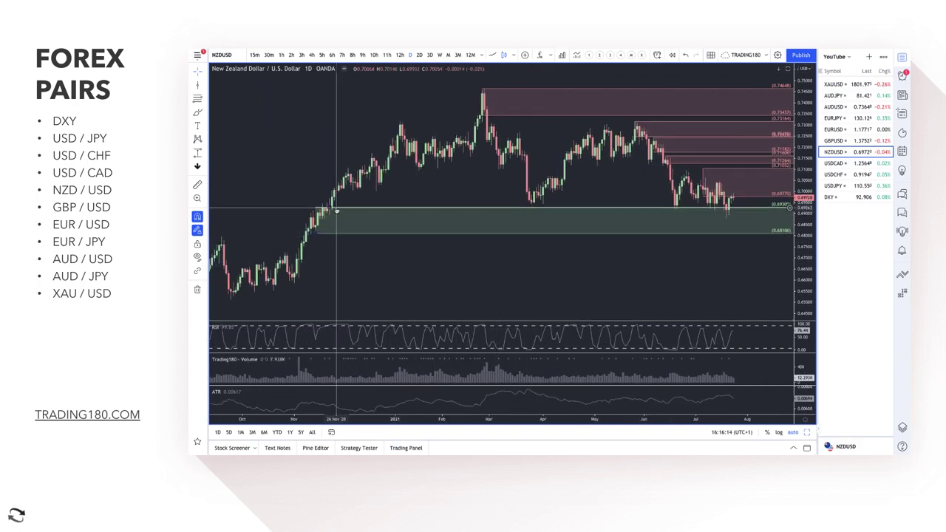
left_click_drag(327, 211, 727, 223)
scroll(668, 222, "up", 5)
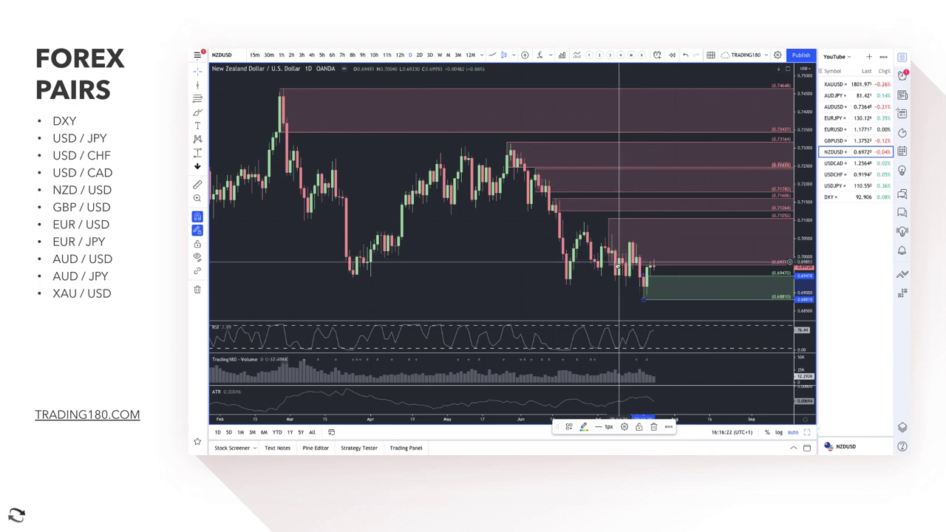
left_click_drag(637, 265, 634, 260)
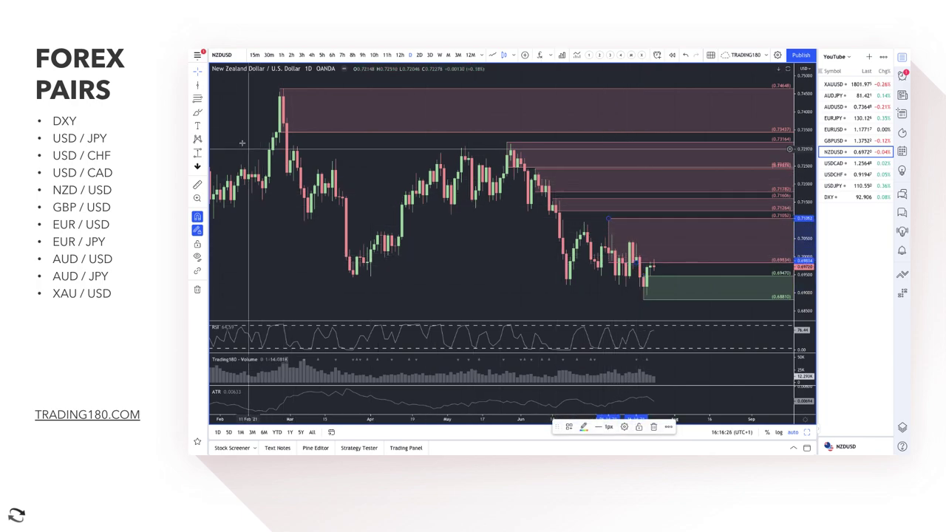
Draw a rectangle across the NZDUSD chart at about 0.70026–0.70297, from 26 October 2020 to 8 September 2021
left_click(223, 119)
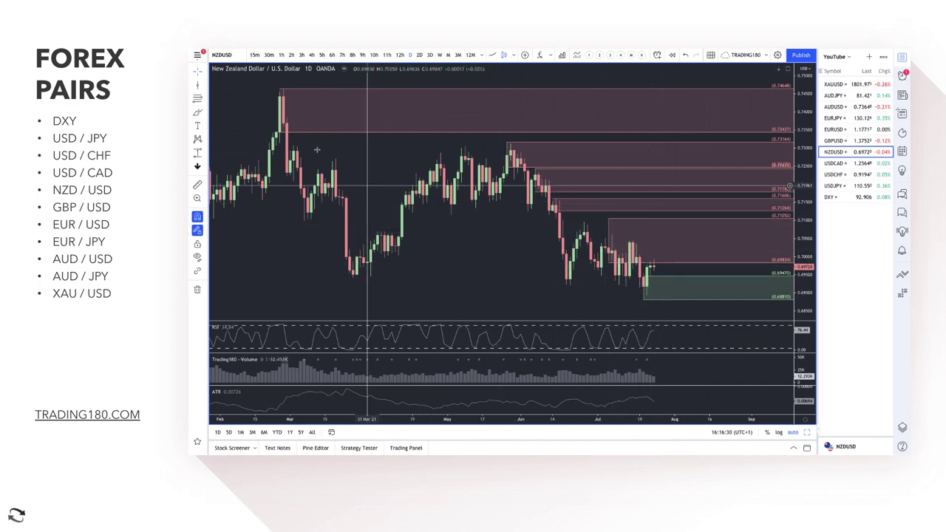
left_click(206, 113)
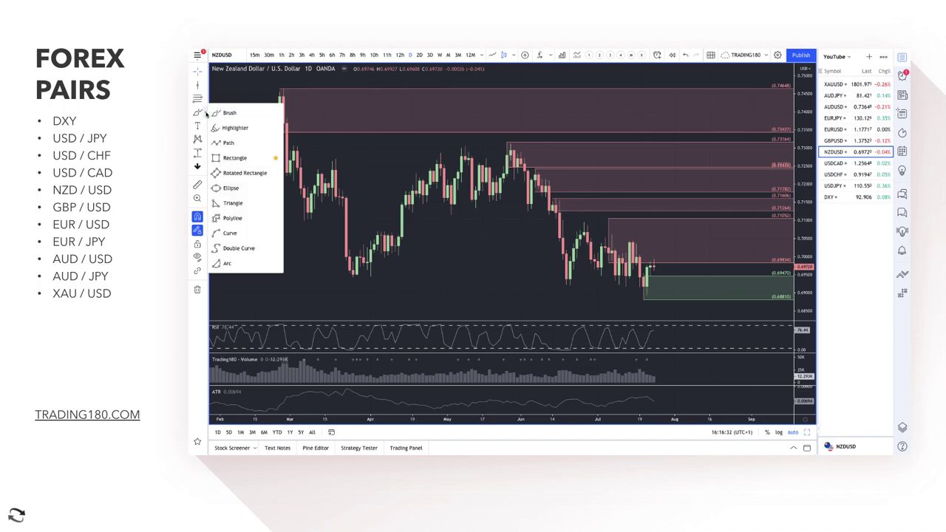
left_click(234, 158)
scroll(426, 197, "down", 5)
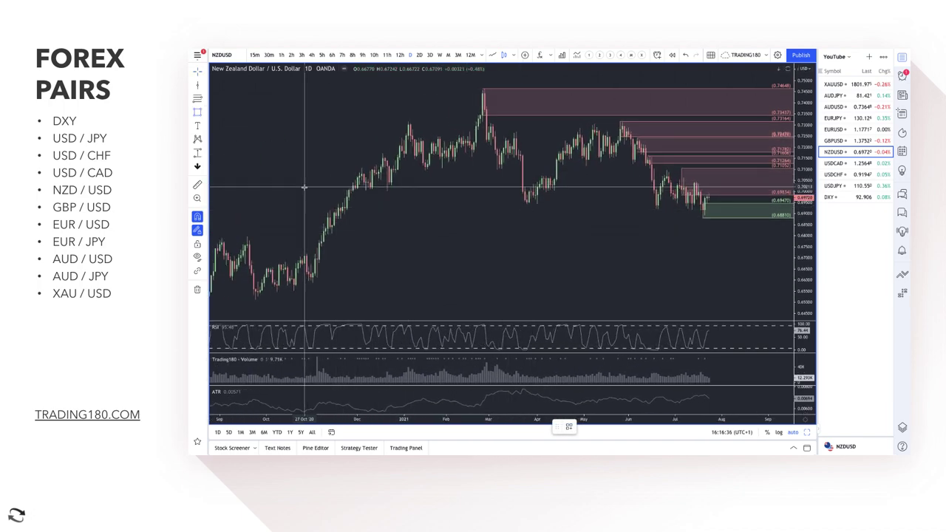
left_click_drag(302, 191, 777, 185)
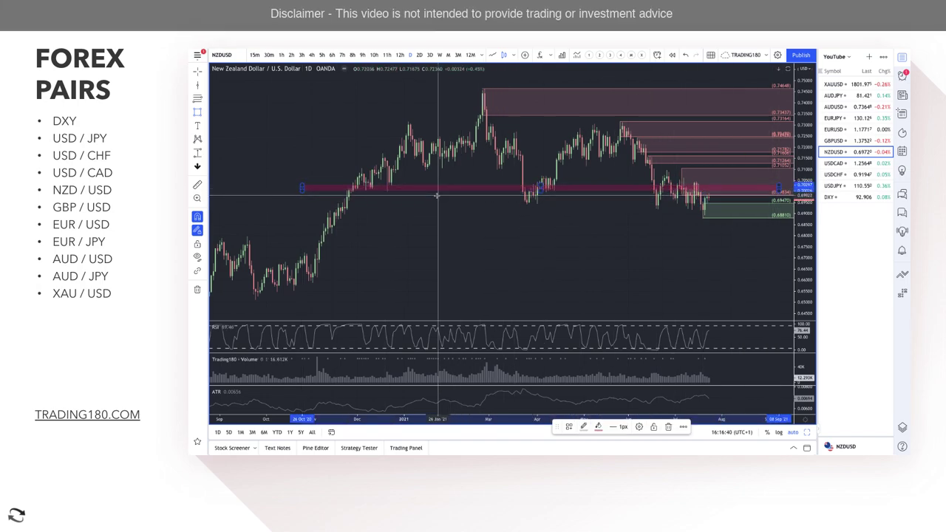
scroll(439, 191, "up", 3)
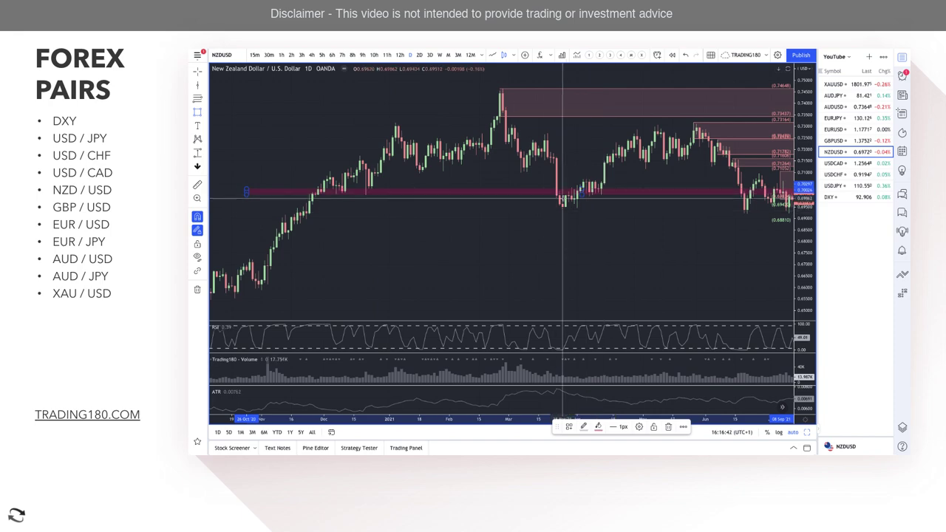
scroll(644, 222, "right", 3)
scroll(643, 222, "up", 3)
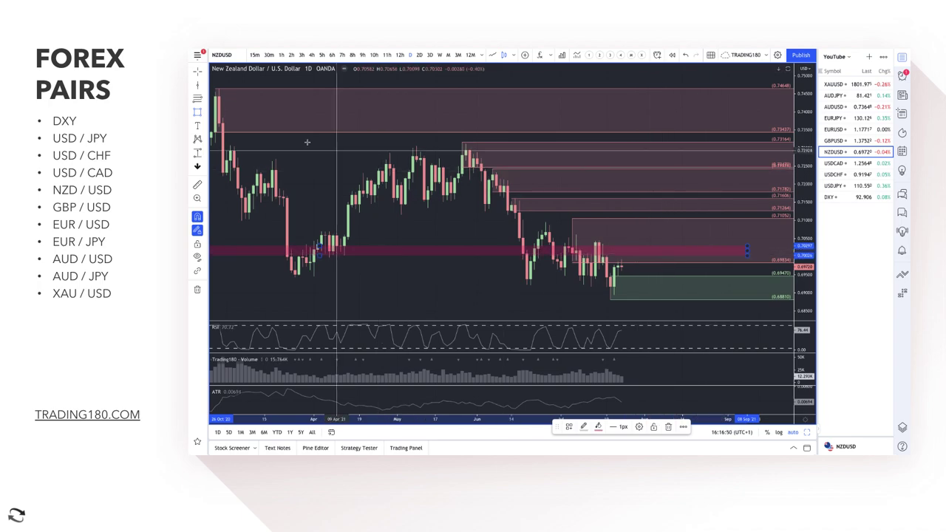
Brush a circle and down arrow at the new NZDUSD band, circle the July low, and brush a rebound arrow in the demand zone
left_click(205, 113)
left_click(222, 123)
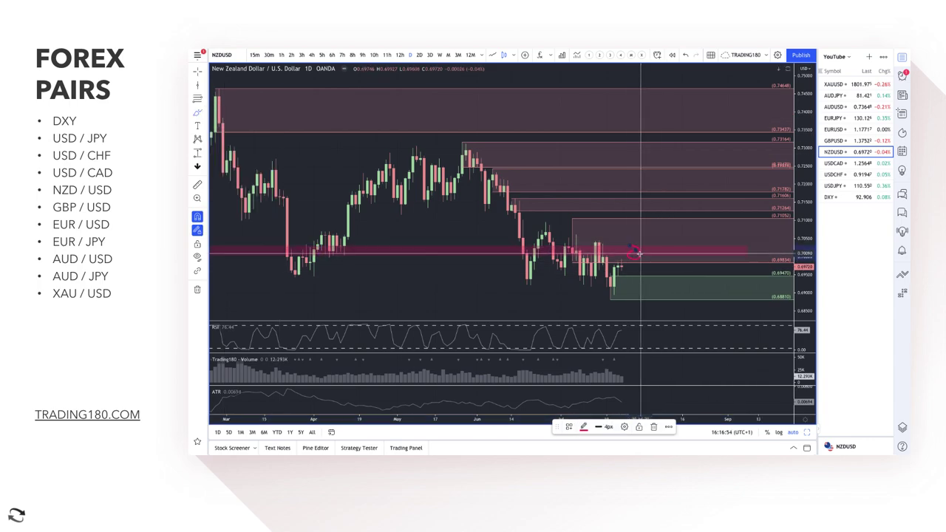
mouse_move(635, 252)
left_mouse_down()
mouse_move(649, 273)
mouse_move(649, 257)
left_mouse_up()
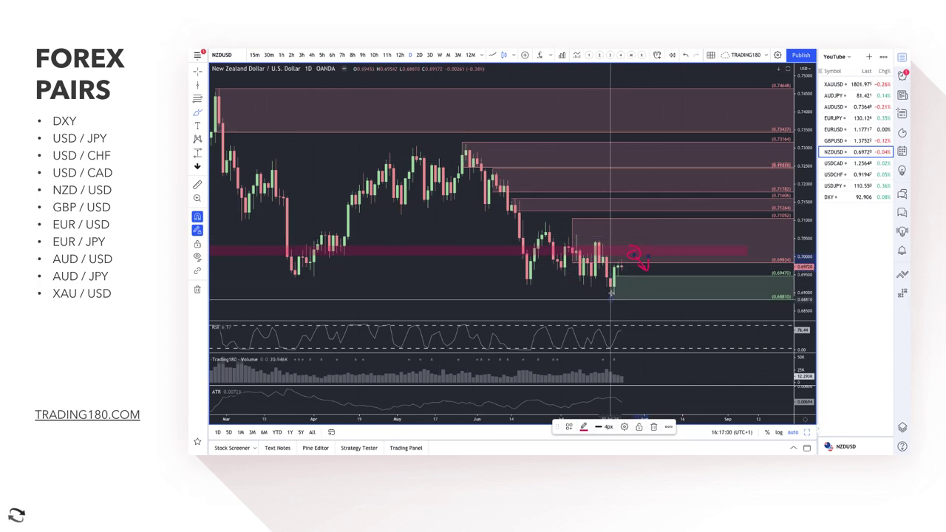
mouse_move(619, 290)
left_mouse_down()
mouse_move(608, 297)
mouse_move(625, 301)
left_mouse_up()
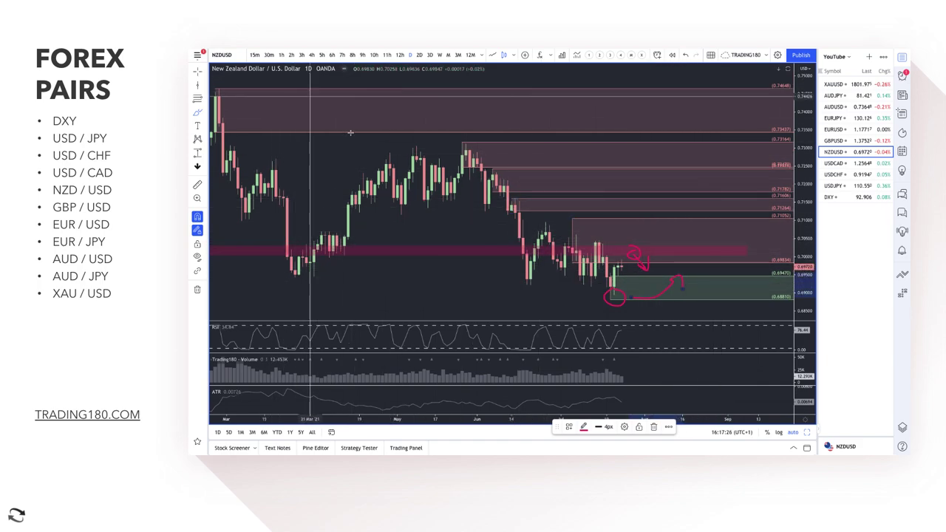
scroll(684, 244, "up", 3)
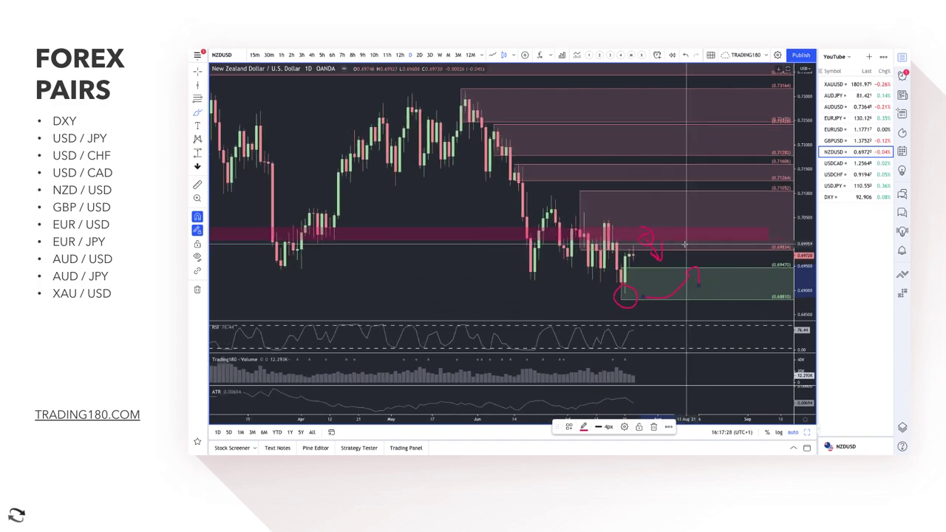
On the GBPUSD daily chart, brush a circle around the July low and delete the 1.36706–1.37847 demand zone
left_click(640, 57)
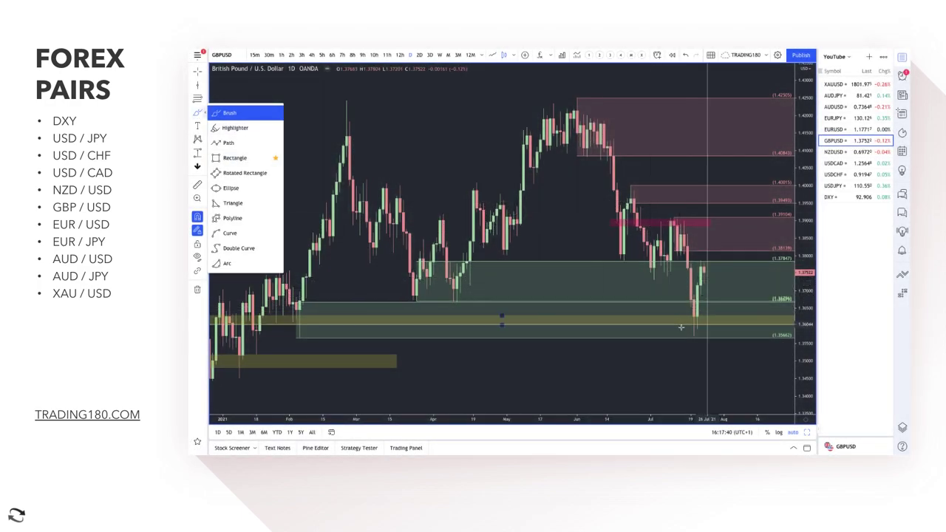
mouse_move(698, 303)
left_mouse_down()
mouse_move(674, 319)
mouse_move(703, 333)
mouse_move(713, 308)
left_mouse_up()
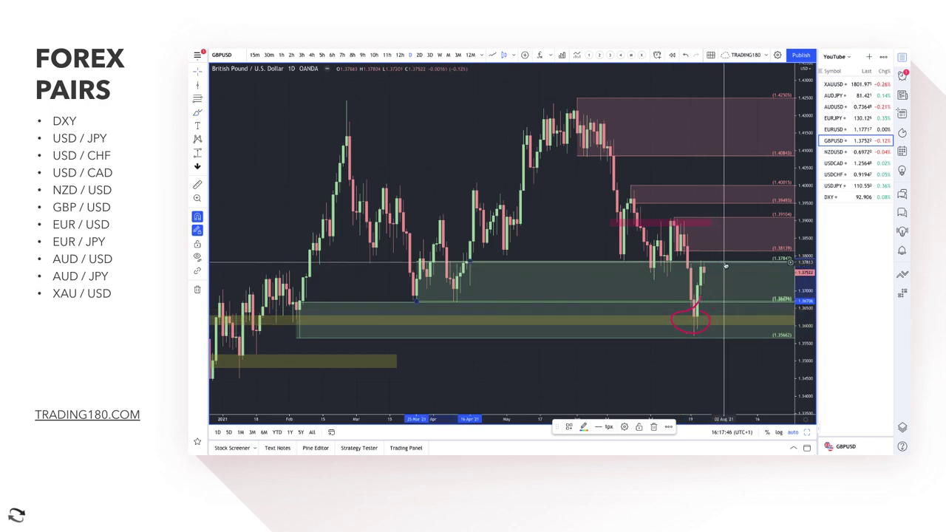
key("Delete")
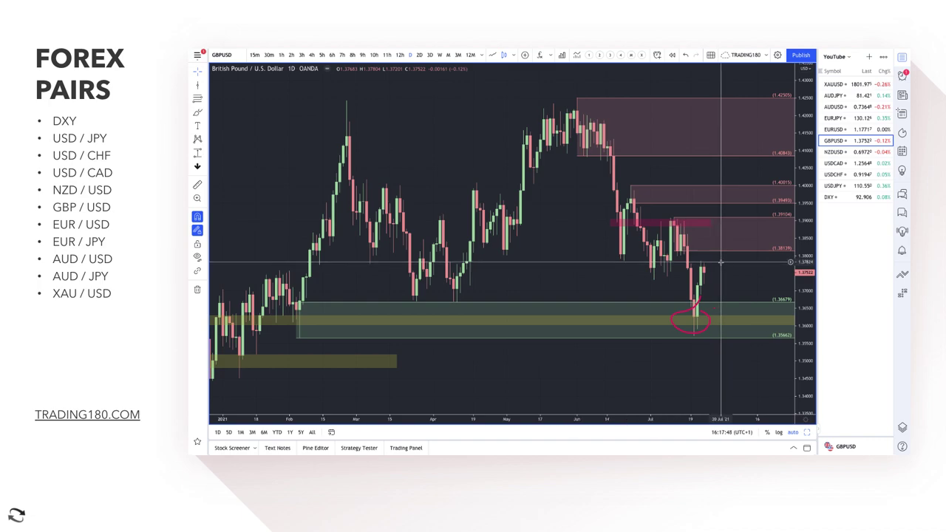
scroll(481, 259, "down", 2)
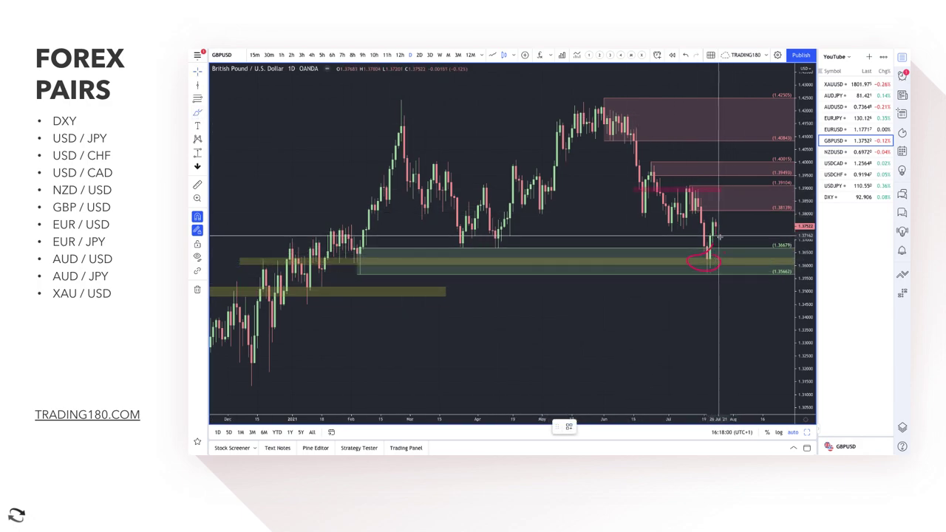
scroll(725, 221, "up", 3)
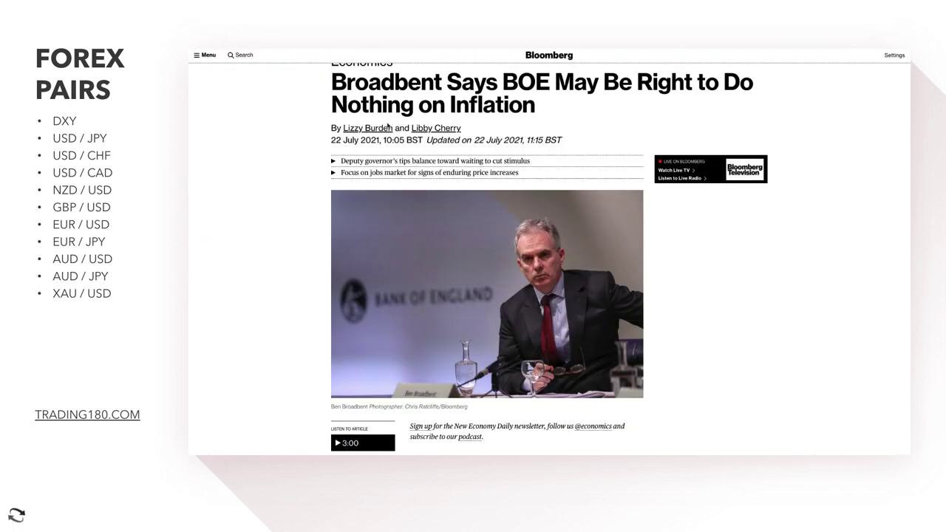
Read the Bloomberg article on the BOE doing nothing on inflation, highlighting its opening paragraph
scroll(387, 125, "up", 1)
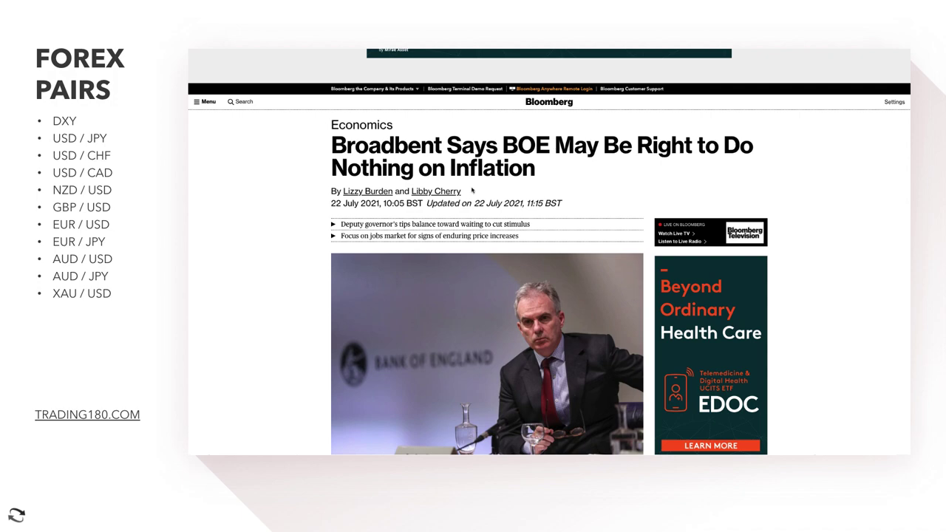
scroll(472, 191, "down", 4)
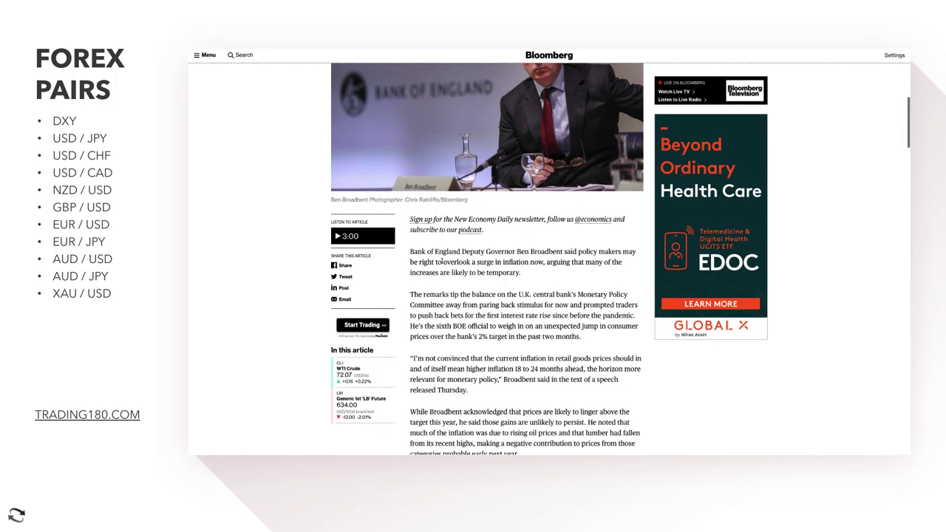
left_click_drag(517, 252, 613, 263)
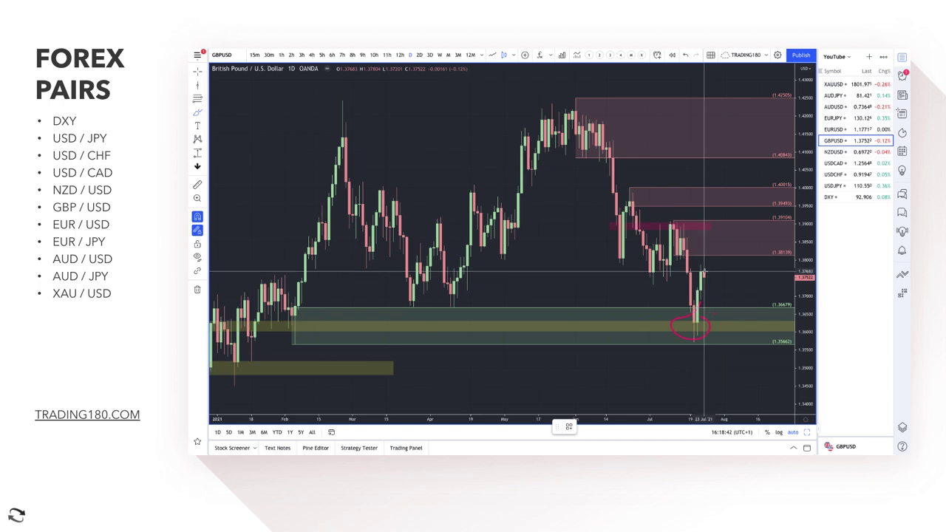
Brush a projected GBPUSD path rising toward 1.38139 and falling into the 1.35662–1.36679 demand zone, and delete the circle around the July low
mouse_move(704, 273)
left_mouse_down()
mouse_move(716, 261)
mouse_move(745, 329)
mouse_move(754, 308)
left_mouse_up()
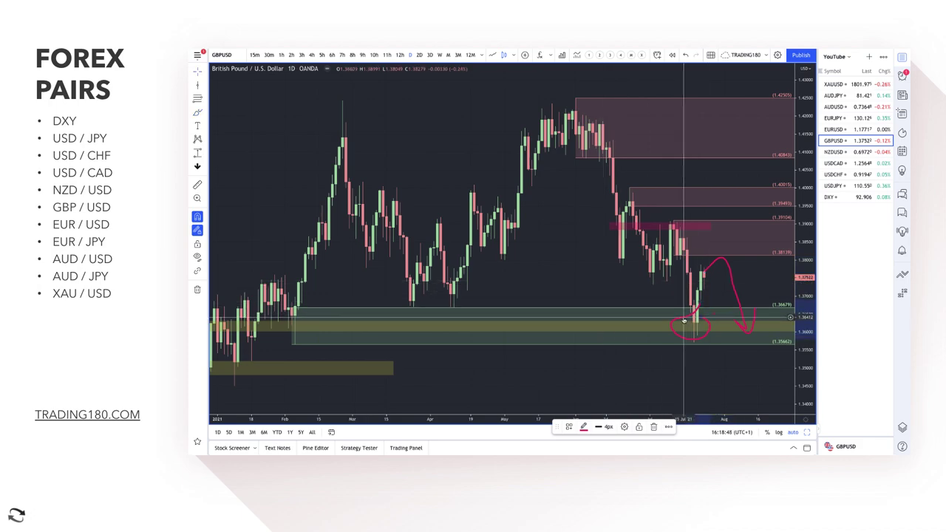
key("Delete")
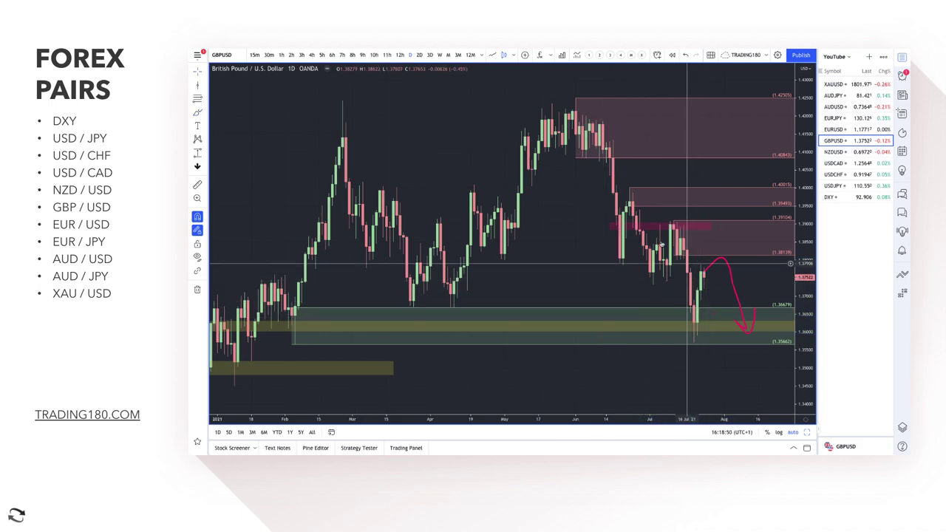
scroll(646, 242, "up", 3)
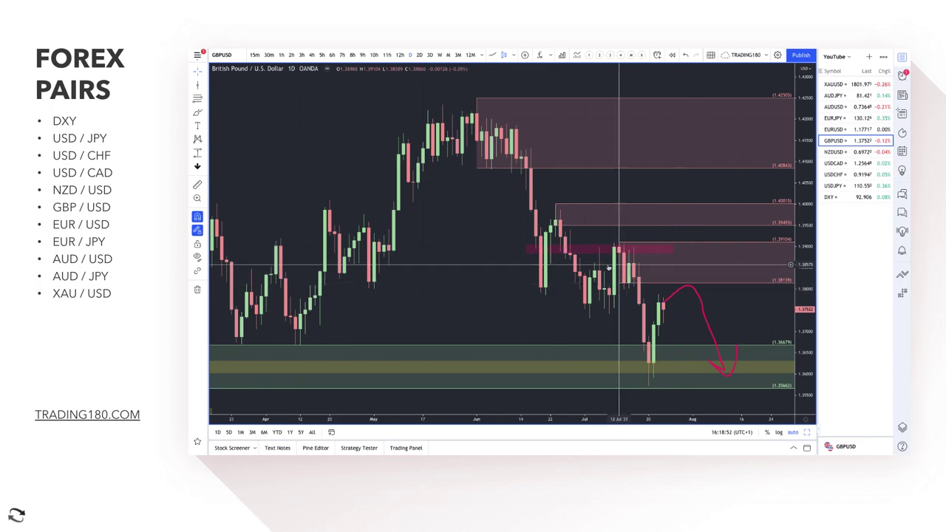
left_click(679, 356)
left_click(678, 355)
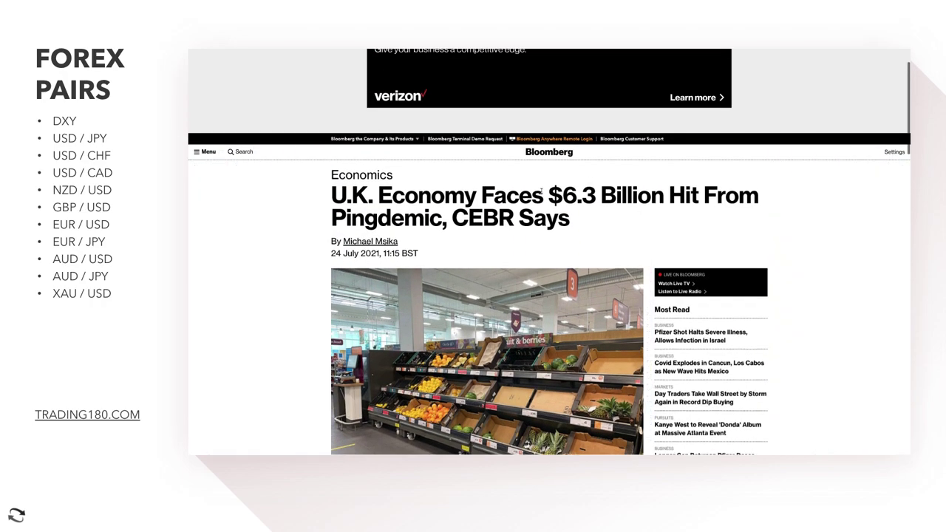
Read the Bloomberg article on the U.K. economy's Pingdemic hit, highlighting its opening paragraph on the possible loss
scroll(541, 191, "down", 1)
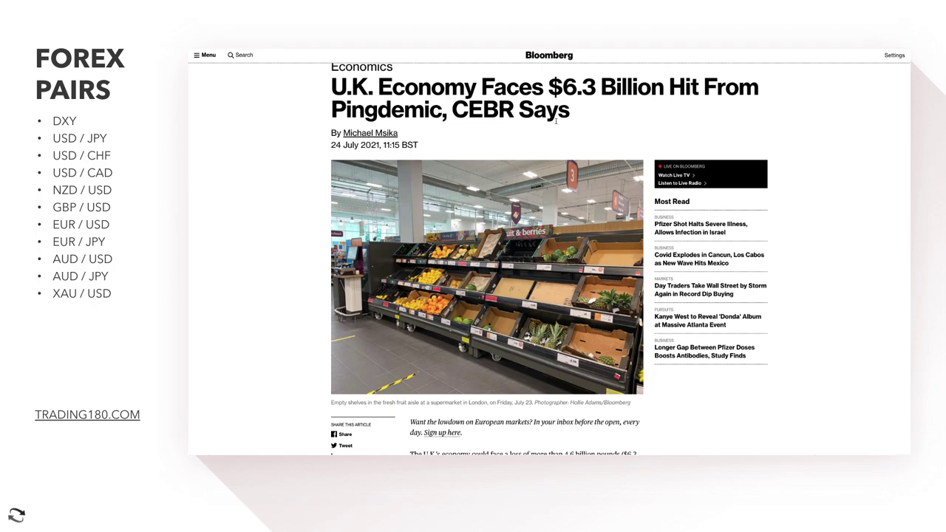
scroll(437, 341, "down", 3)
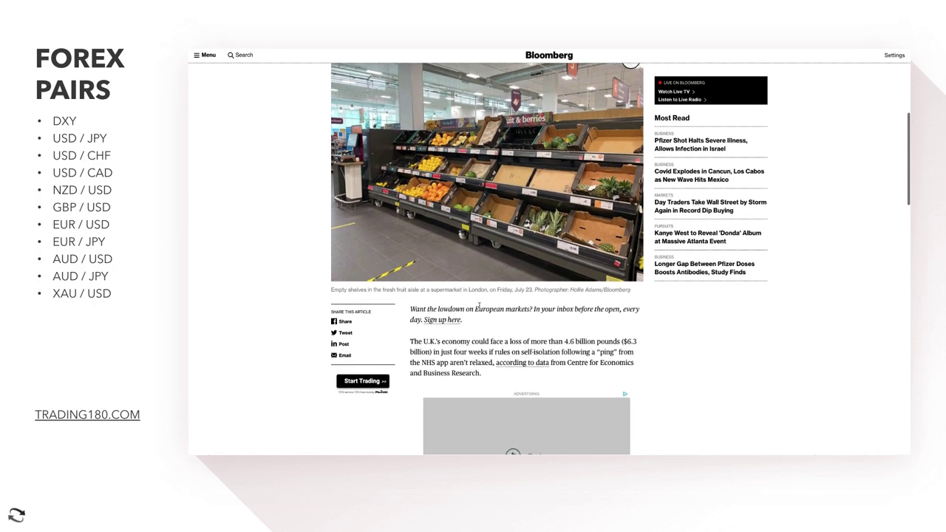
left_click_drag(437, 342, 560, 375)
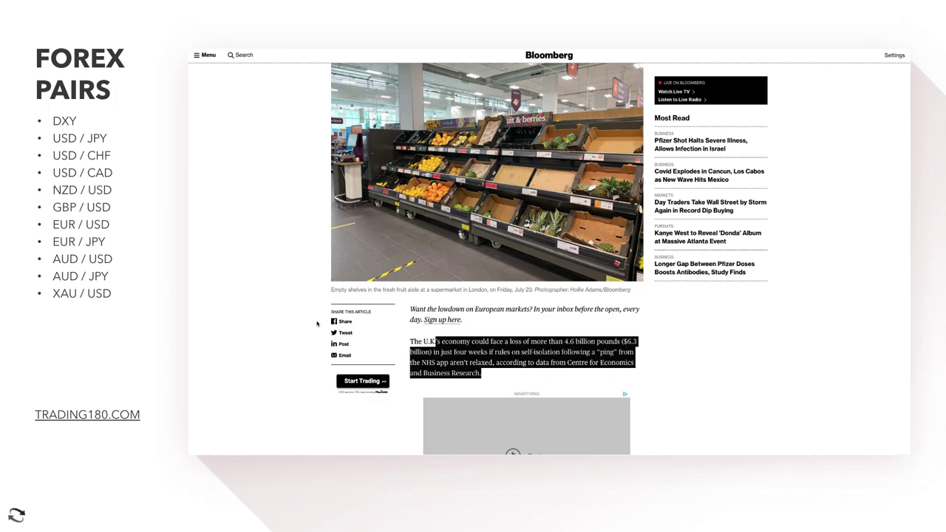
left_click(298, 306)
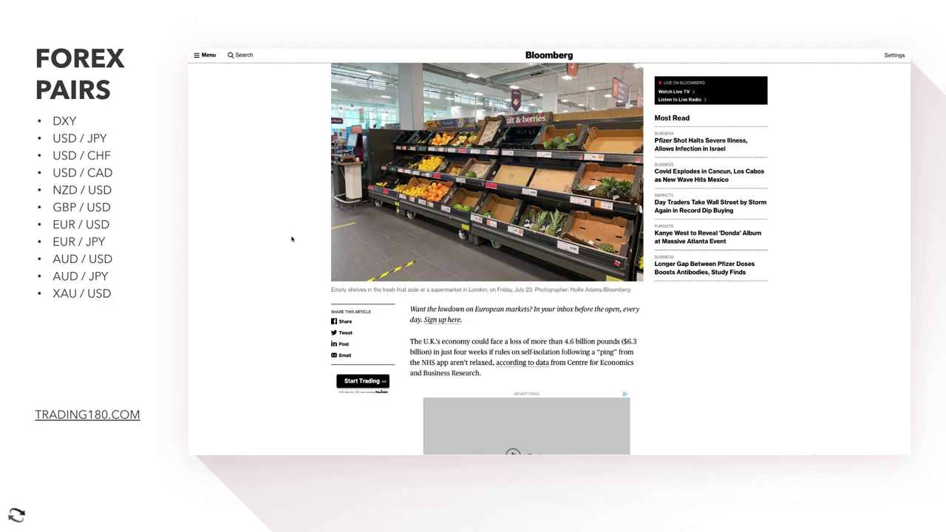
scroll(292, 238, "up", 2)
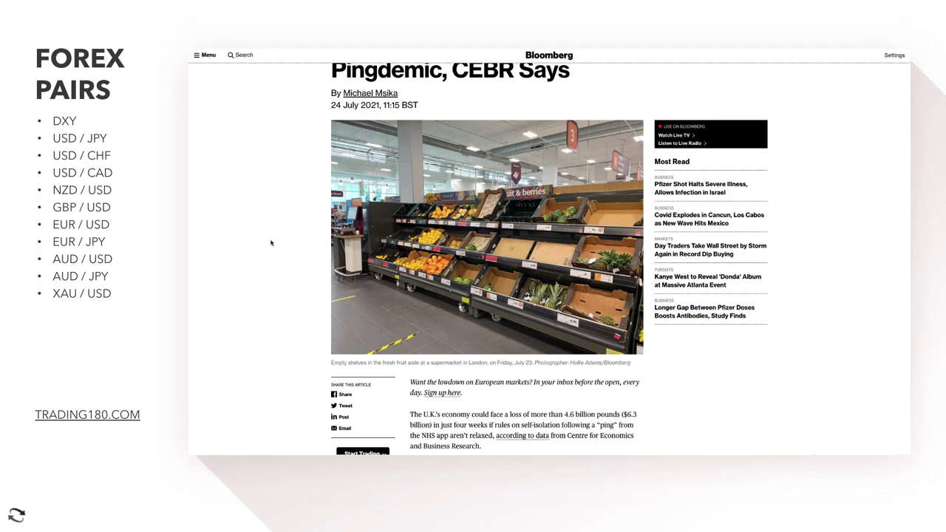
scroll(289, 194, "up", 2)
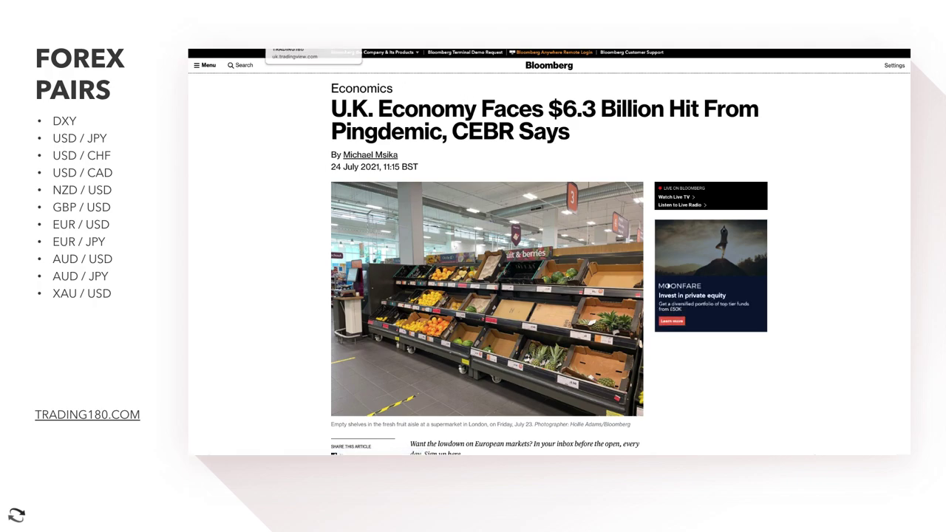
Return to the GBPUSD chart in TradingView and brush a rebound path rising from the end of the projected drop
left_click(310, 47)
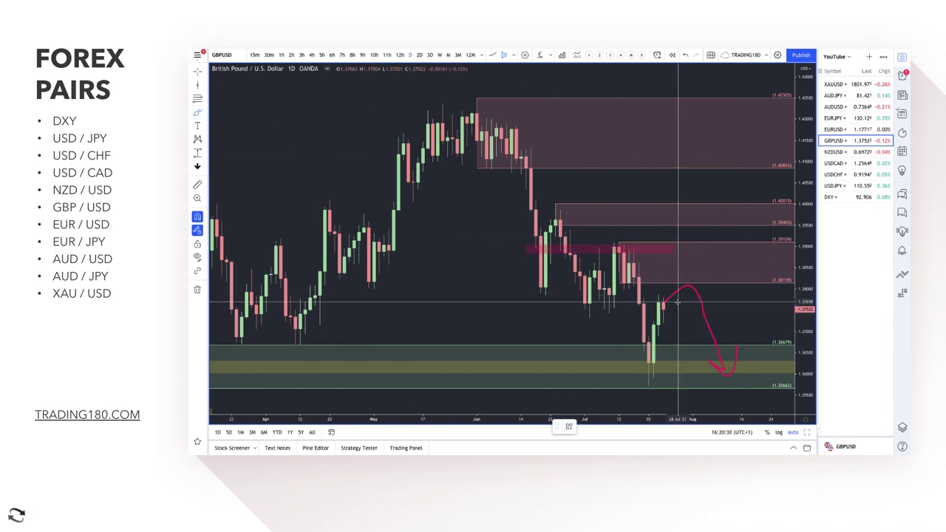
scroll(728, 310, "down", 5)
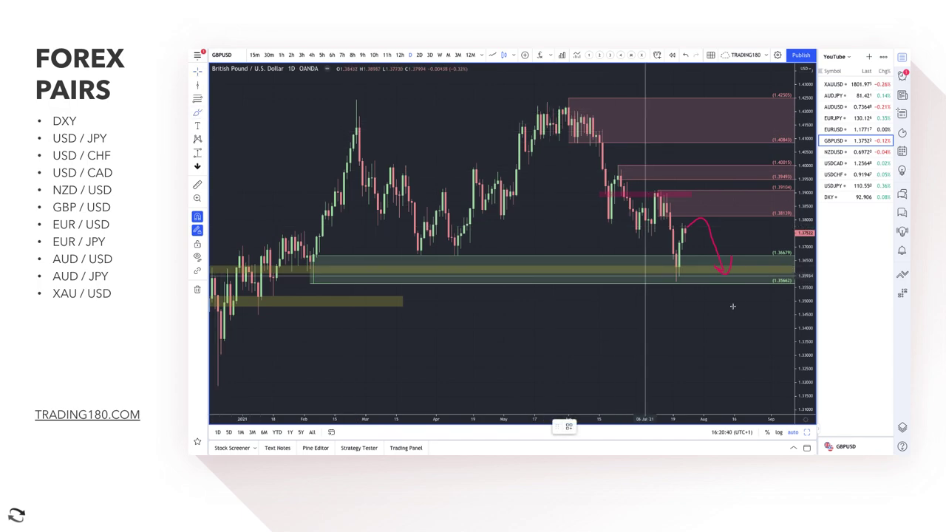
mouse_move(736, 261)
left_mouse_down()
mouse_move(765, 233)
mouse_move(773, 238)
left_mouse_up()
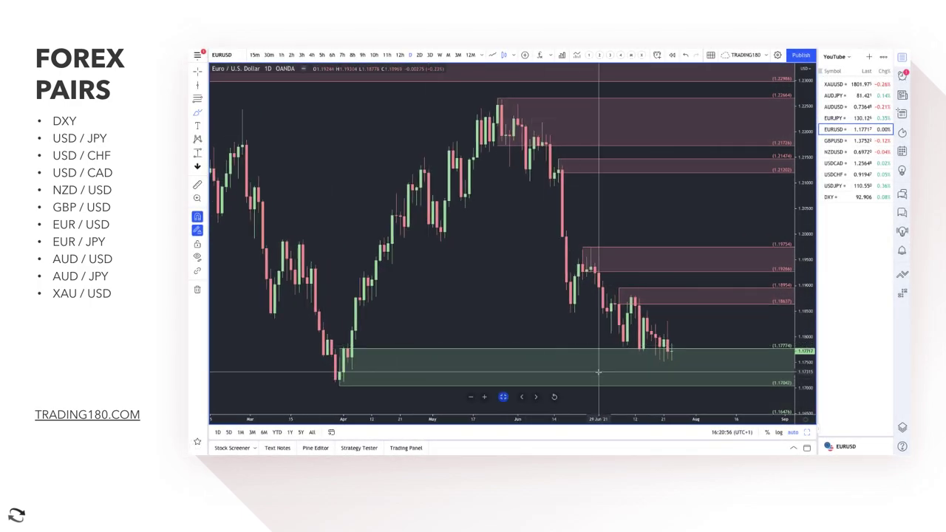
Examine the EURUSD daily chart's supply zones and the 1.17042–1.17774 demand zone at the current price
scroll(466, 340, "down", 5)
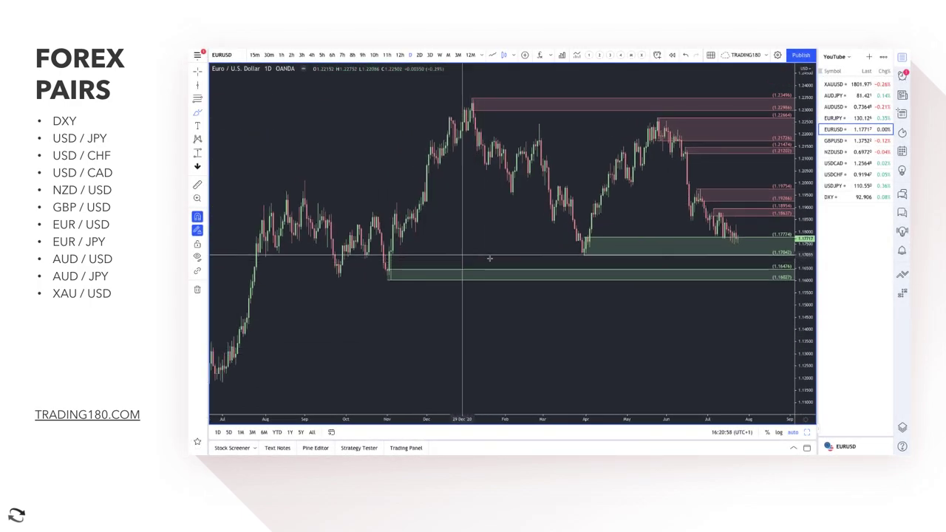
scroll(570, 294, "up", 5)
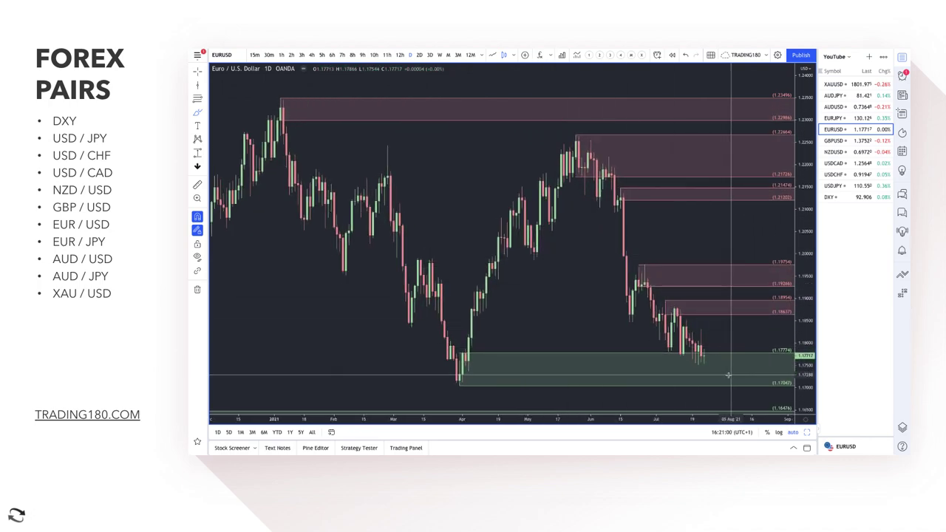
left_click(198, 113)
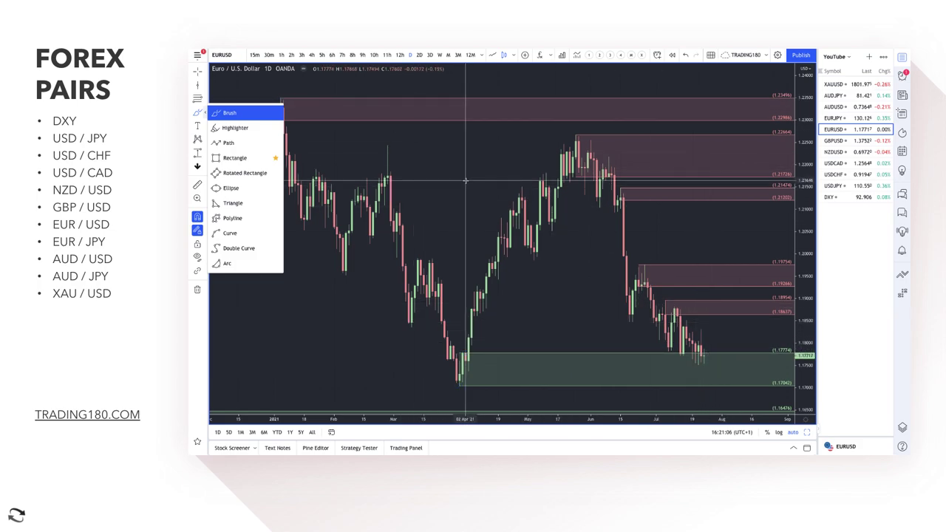
left_click(390, 159)
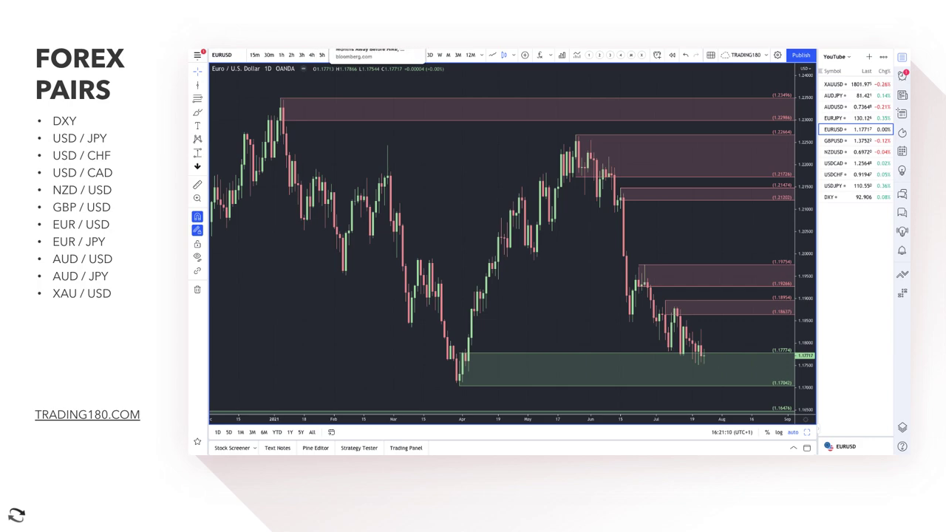
Read the Bloomberg article on the ECB's 2% goal before a rate hike, highlighting its opening paragraph
left_click(370, 54)
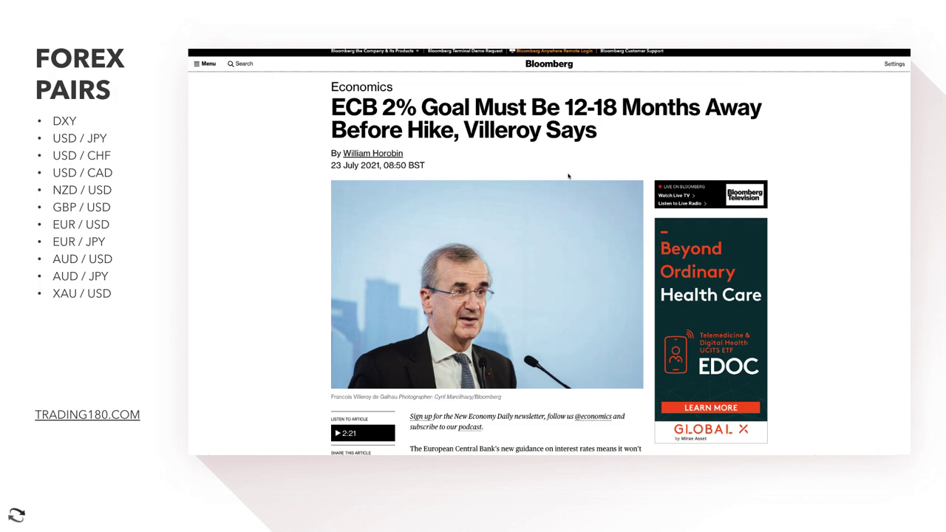
scroll(568, 176, "down", 3)
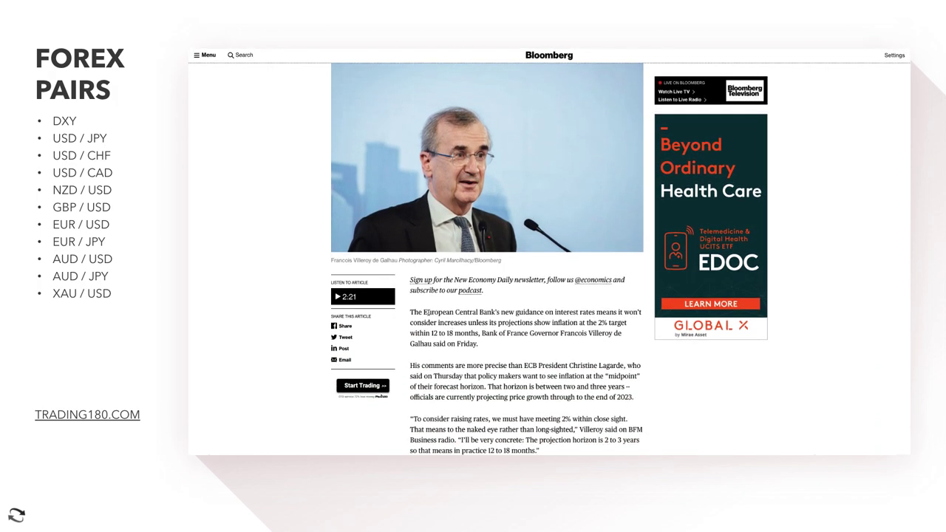
left_click_drag(427, 312, 513, 344)
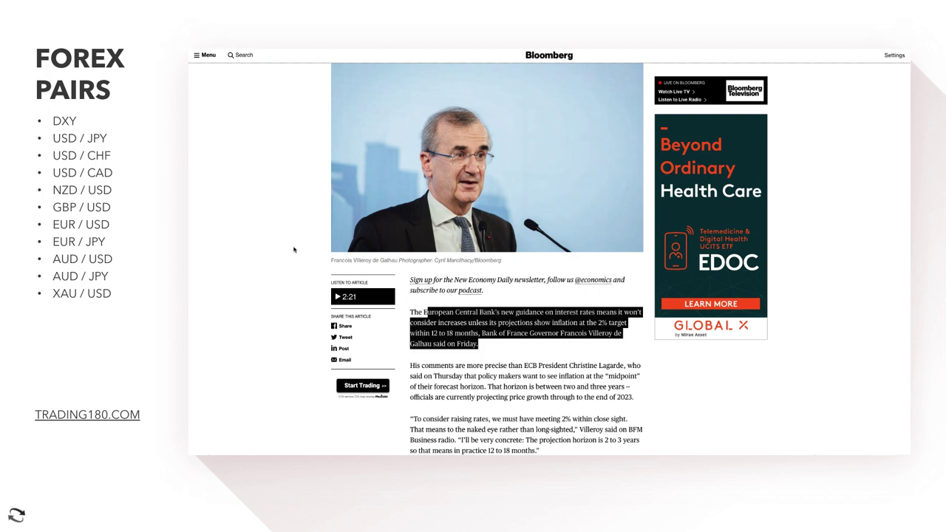
scroll(303, 222, "up", 2)
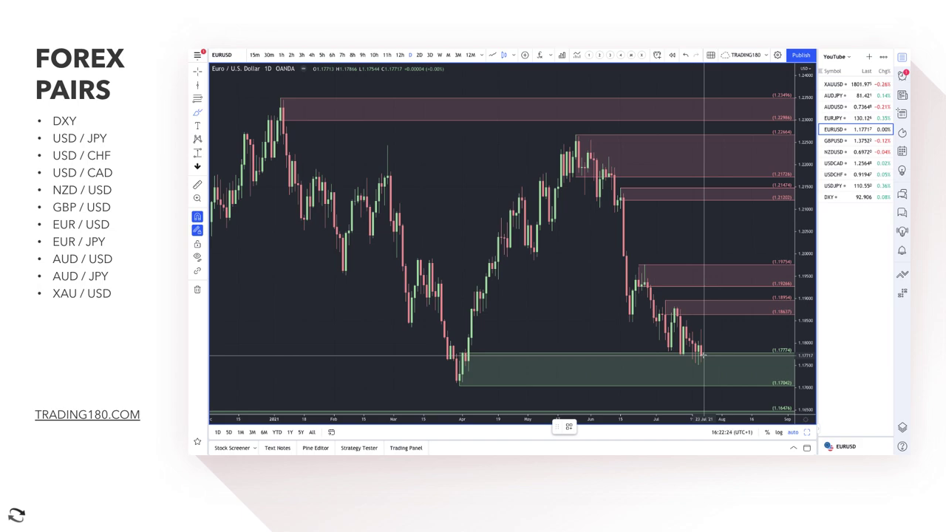
Brush a EURUSD path rising to the 1.18637–1.18954 supply zone and falling into demand, plus an up and a down arrow near the January high
mouse_move(703, 351)
left_mouse_down()
mouse_move(725, 314)
mouse_move(738, 361)
mouse_move(748, 347)
left_mouse_up()
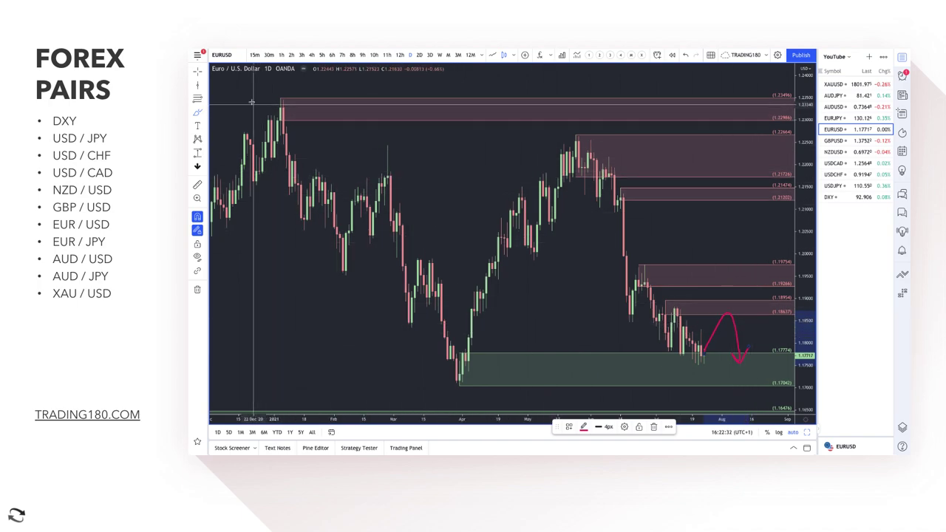
left_click_drag(251, 100, 251, 80)
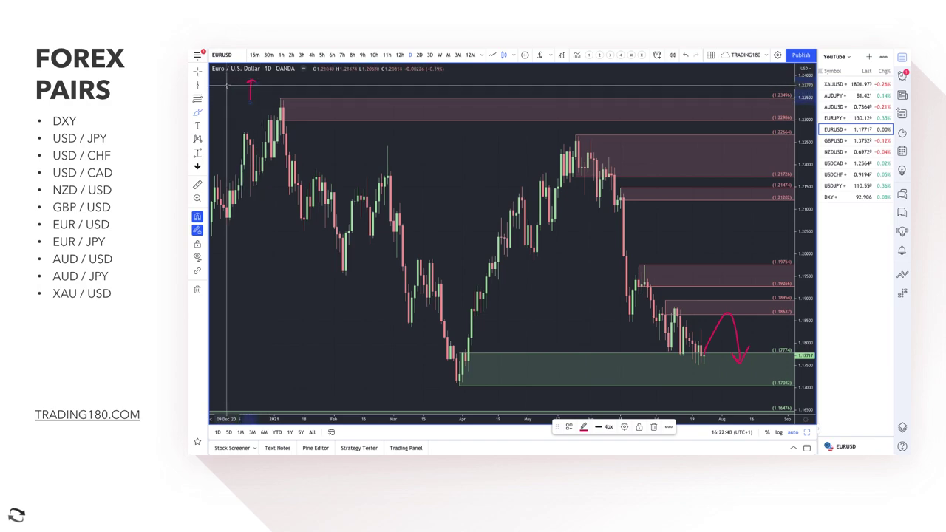
left_click_drag(227, 87, 224, 105)
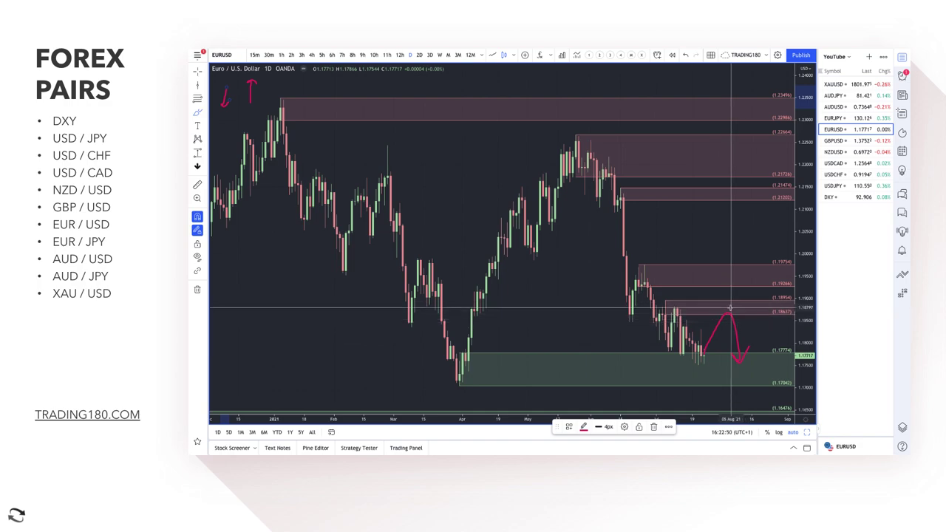
Brush two short rising arrows beyond the EURUSD projected path and a stroke within the 1.17042–1.17774 demand zone
left_click_drag(721, 307, 712, 306)
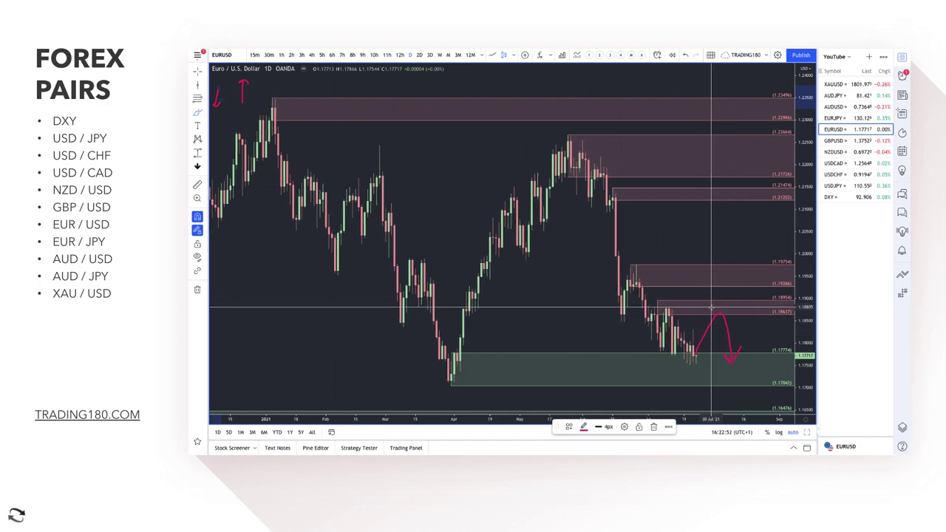
scroll(712, 307, "right", 3)
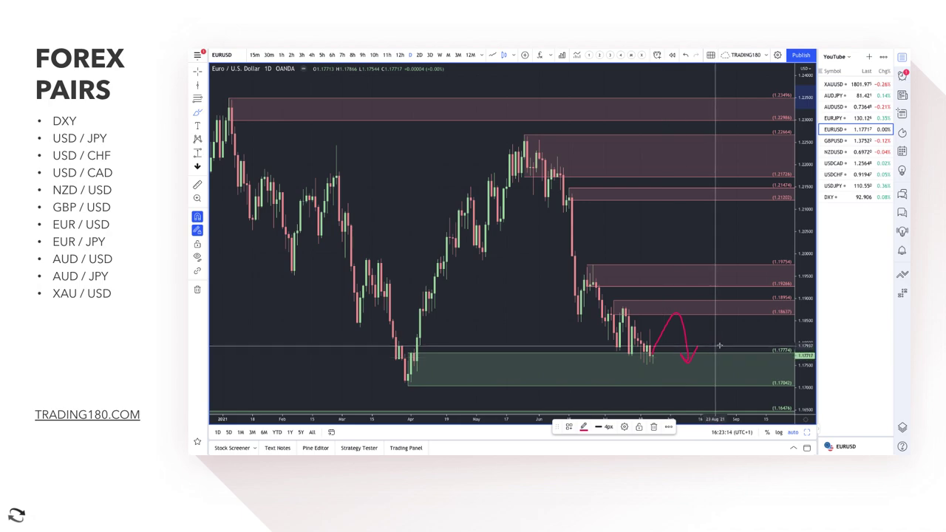
mouse_move(719, 343)
left_mouse_down()
mouse_move(728, 313)
mouse_move(751, 308)
left_mouse_up()
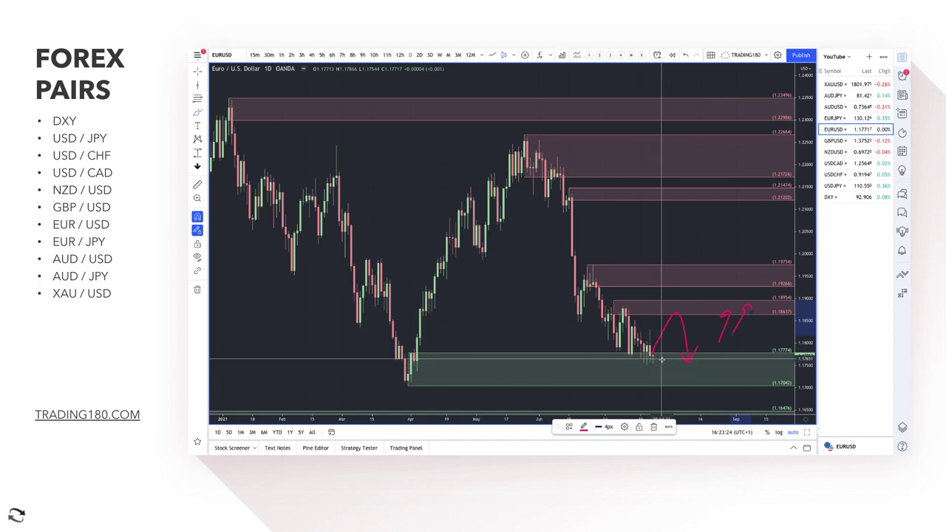
left_click_drag(639, 375, 697, 376)
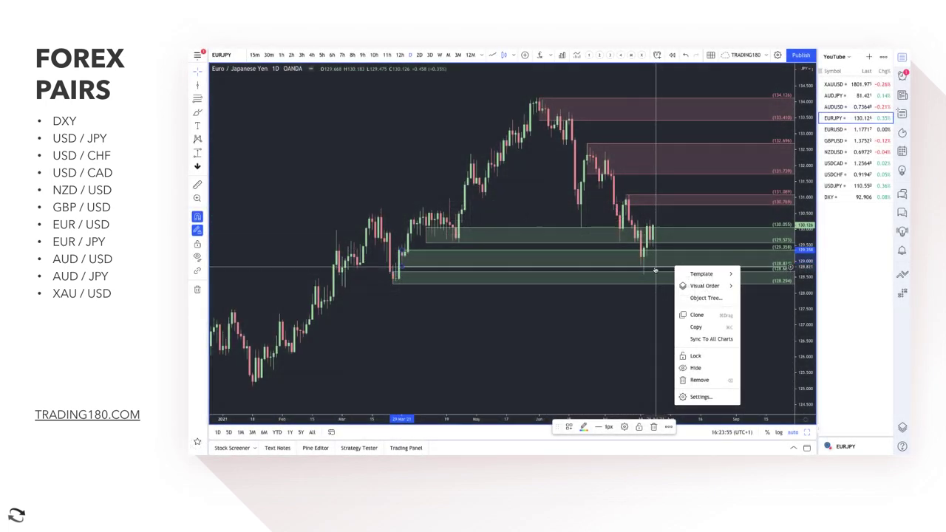
Delete the two upper EURJPY demand zones, 129.573–130.055 and the one starting at 129.358
left_click(655, 269)
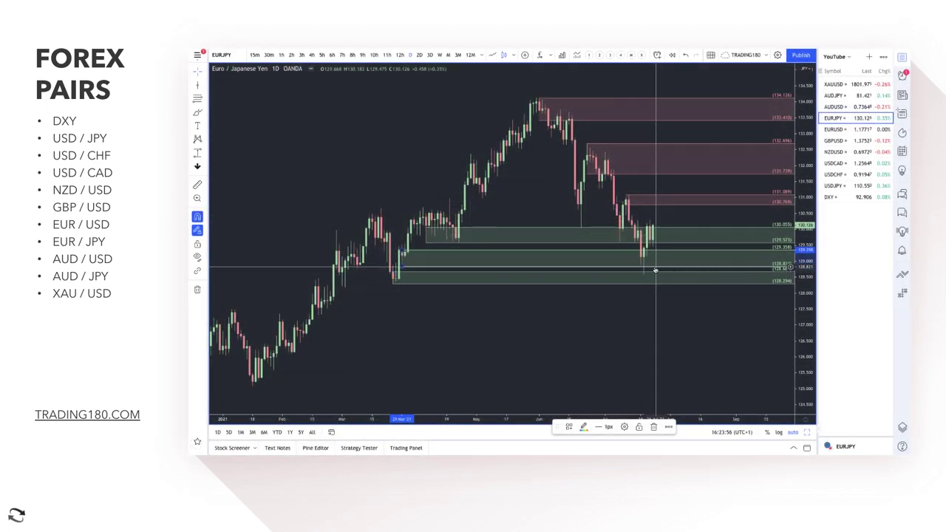
key("Delete")
key("Delete")
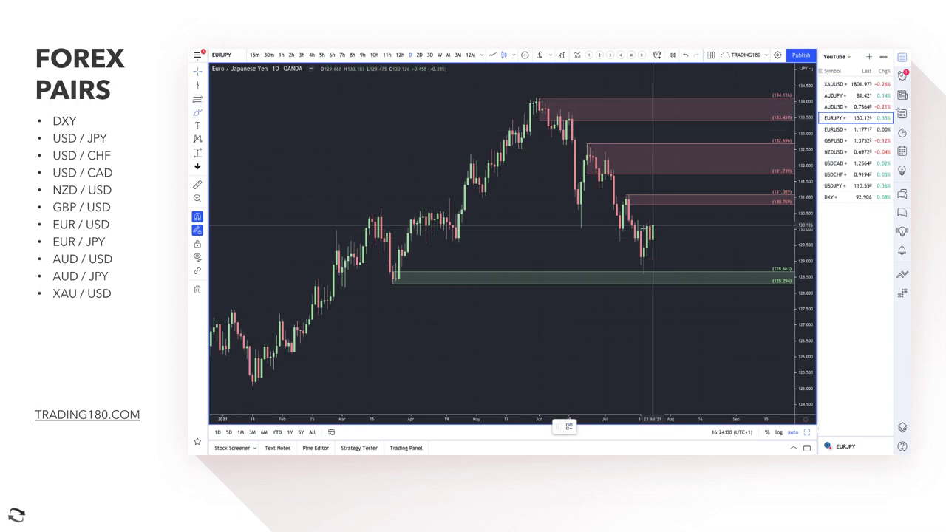
Brush EURJPY's July drop and rebound, plus a projected path falling into the 128.294–128.663 demand zone and turning up
mouse_move(629, 220)
left_mouse_down()
mouse_move(637, 269)
mouse_move(650, 274)
mouse_move(640, 268)
mouse_move(660, 225)
mouse_move(645, 272)
left_mouse_up()
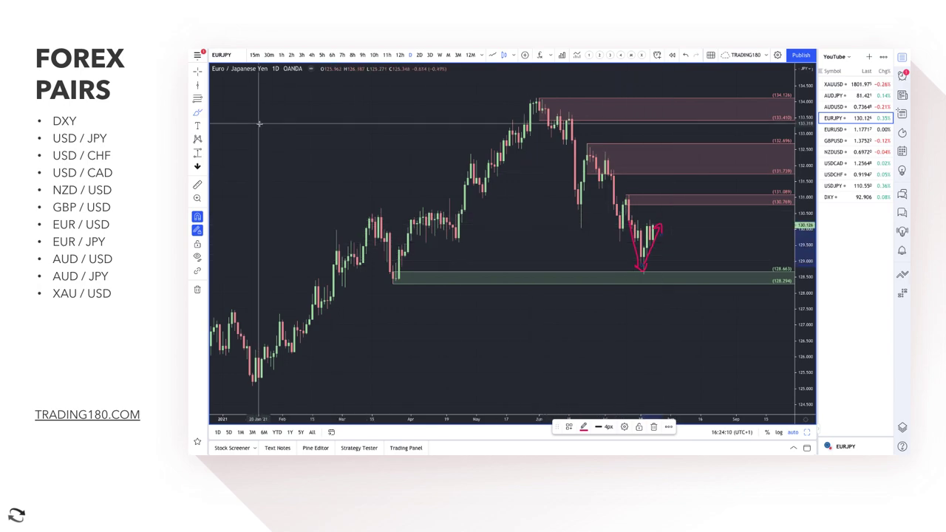
left_click(205, 112)
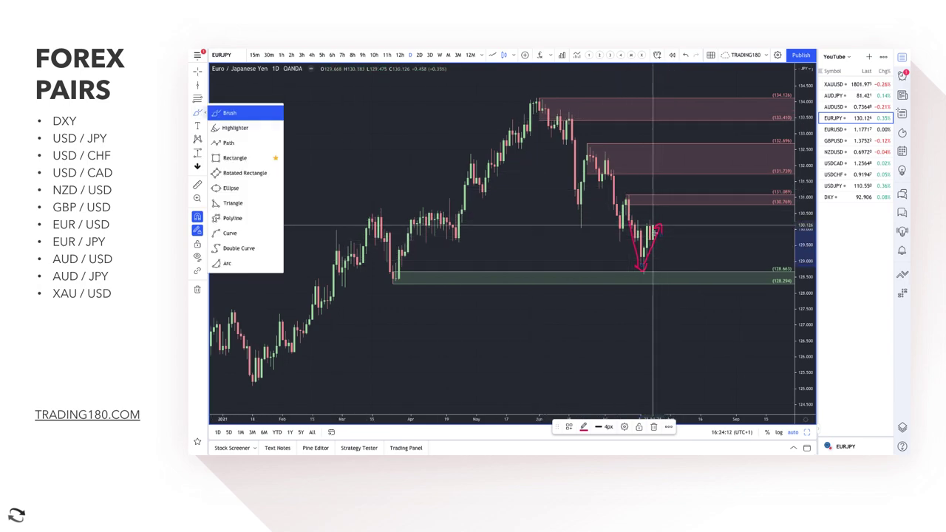
mouse_move(657, 230)
left_mouse_down()
mouse_move(672, 268)
mouse_move(695, 257)
mouse_move(697, 267)
left_mouse_up()
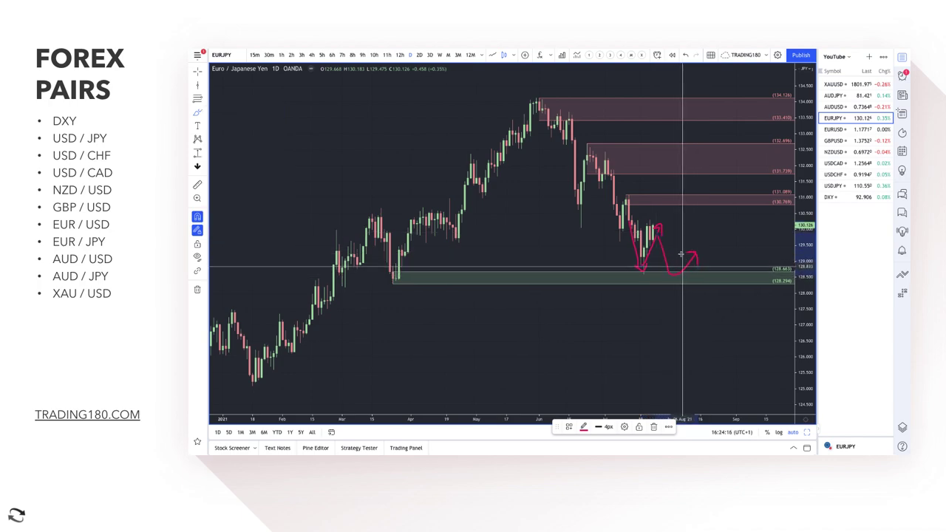
Mark a EURJPY supply zone from 129.736 to 130.283 with the red zone template, and brush a stroke at the current price inside it
scroll(676, 274, "up", 3)
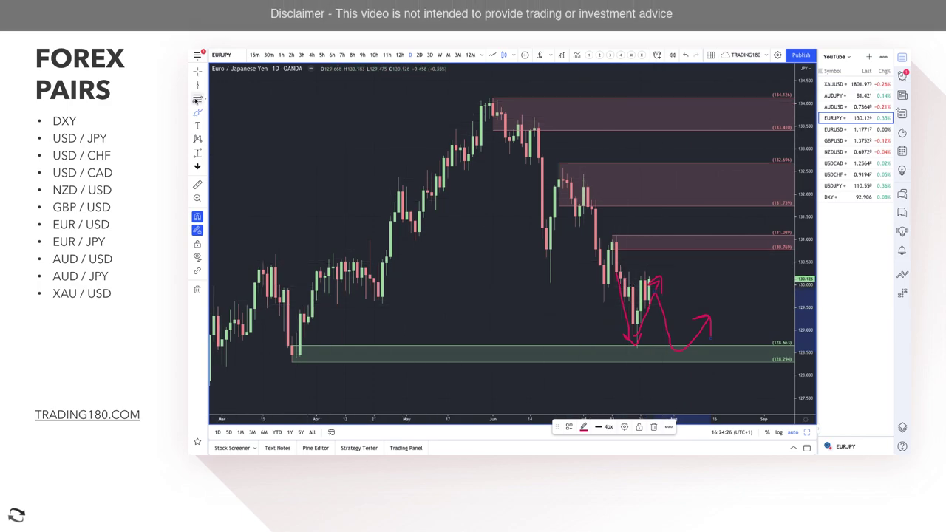
left_click(640, 310)
left_click(629, 272)
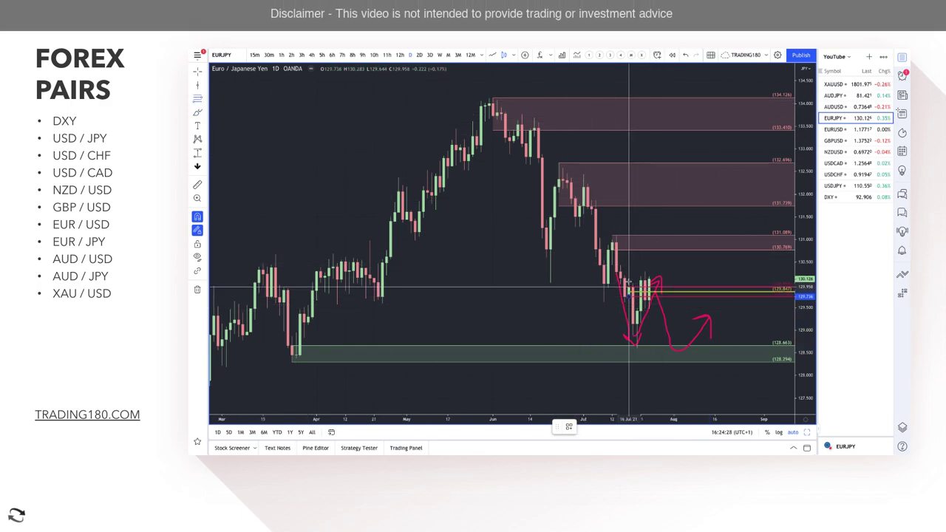
left_click(649, 296)
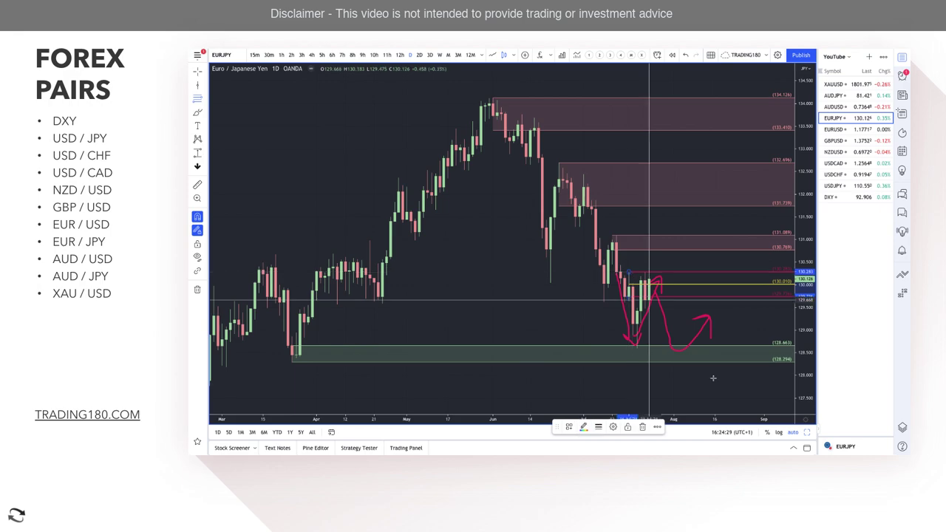
left_click(569, 427)
left_click(582, 315)
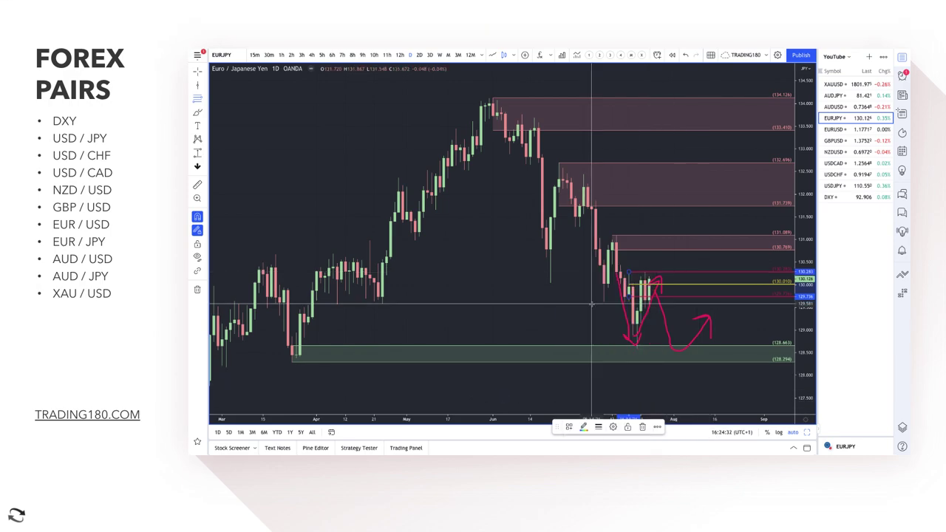
left_click(198, 116)
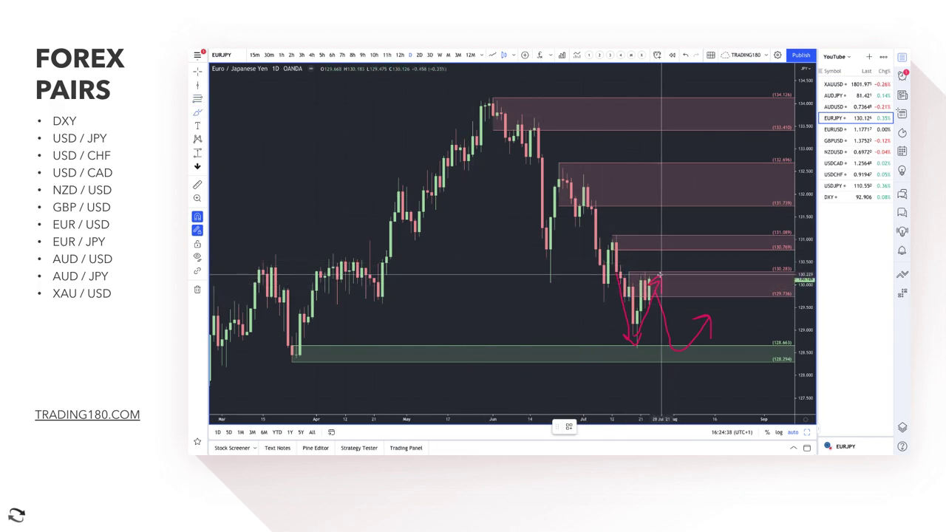
left_click_drag(660, 278, 657, 293)
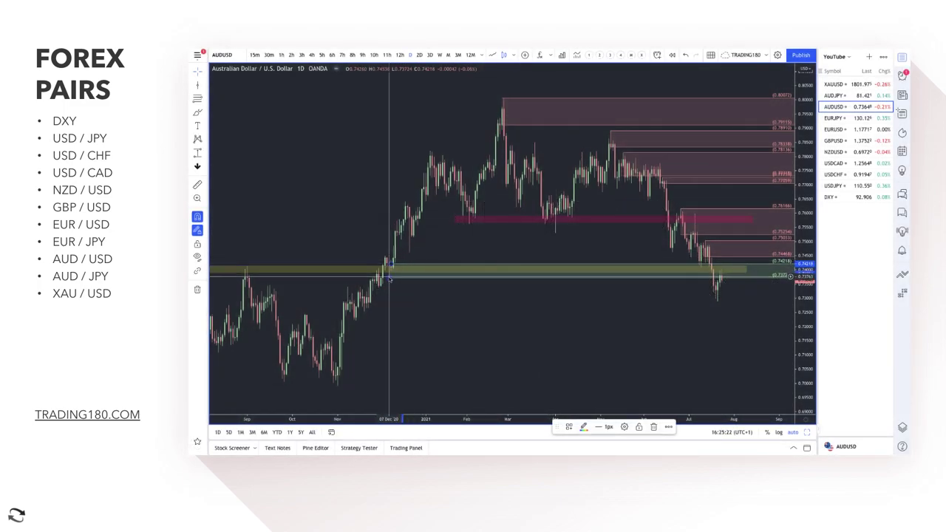
Reshape the AUDUSD demand zone beneath the yellow band so that it spans 0.72328 to 0.73037
left_click_drag(390, 278, 356, 316)
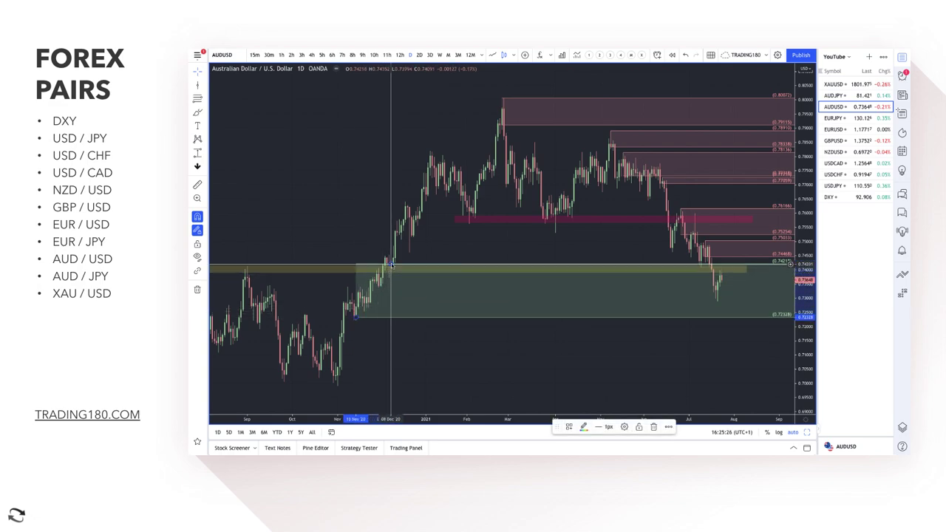
left_click_drag(392, 265, 370, 297)
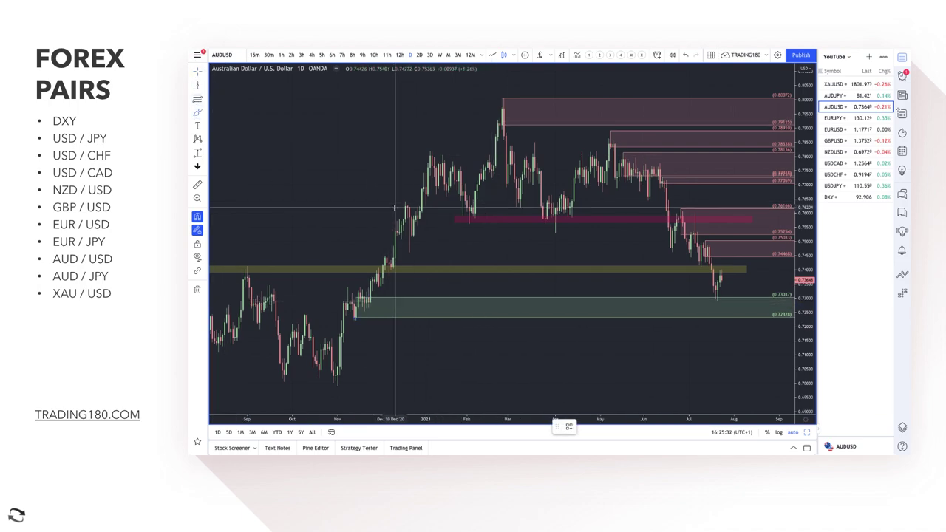
Circle AUDUSD's July drop with the brush, handwrite a short note beside it, and circle the low inside the demand zone
scroll(713, 283, "up", 2)
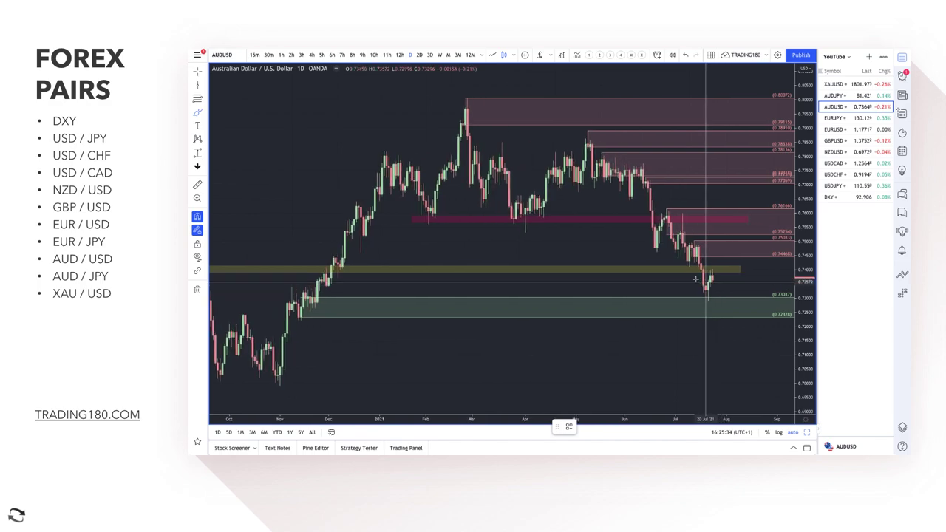
scroll(698, 284, "up", 3)
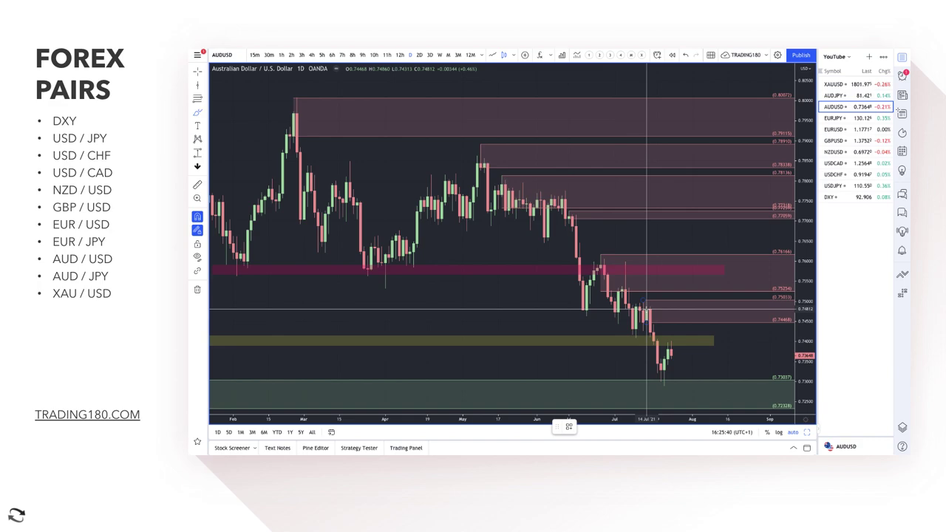
mouse_move(647, 309)
left_mouse_down()
mouse_move(639, 368)
mouse_move(663, 377)
left_mouse_up()
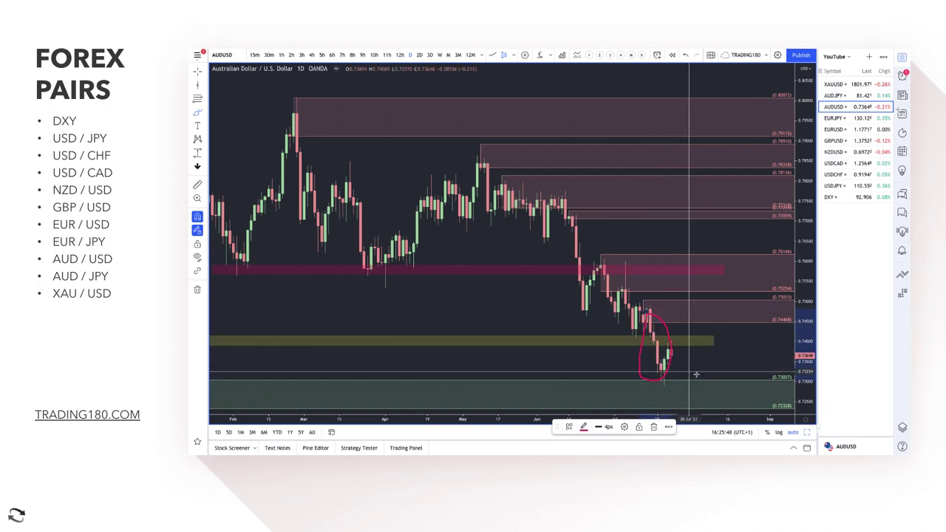
mouse_move(698, 368)
left_mouse_down()
mouse_move(693, 356)
mouse_move(720, 365)
left_mouse_up()
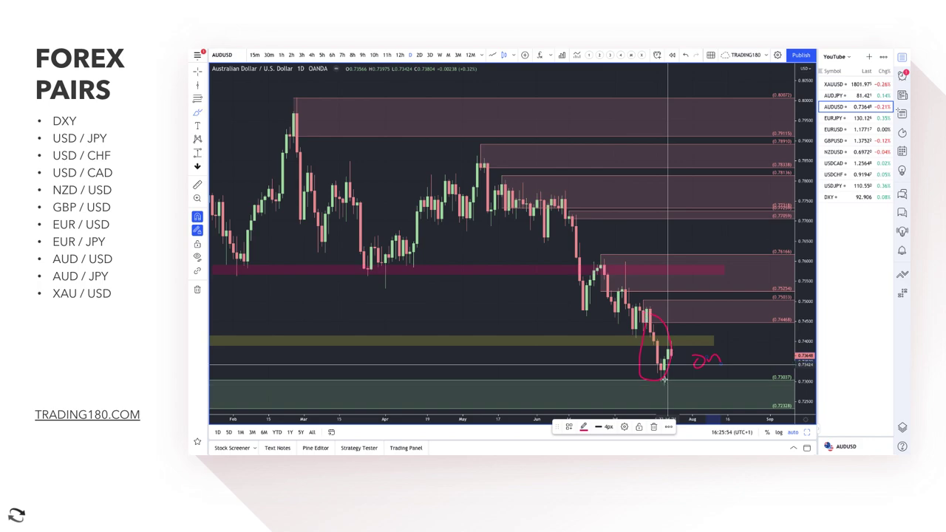
left_click_drag(663, 378, 674, 388)
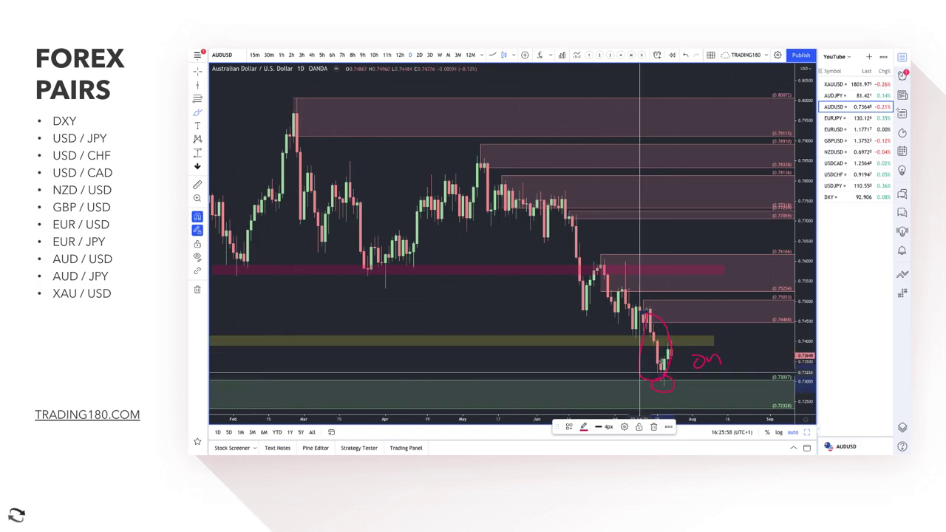
Delete the yellow and magenta horizontal bands from the AUDUSD chart
left_click(714, 341)
key("Delete")
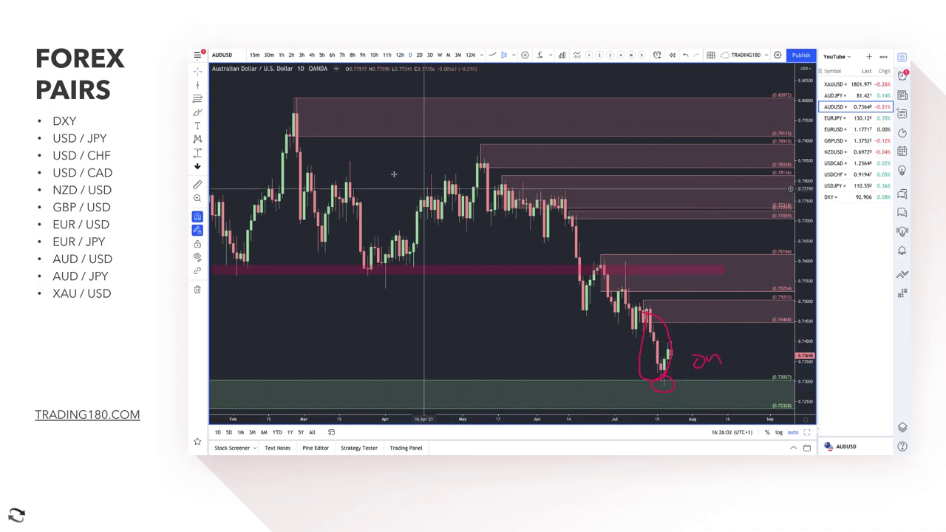
left_click(534, 268)
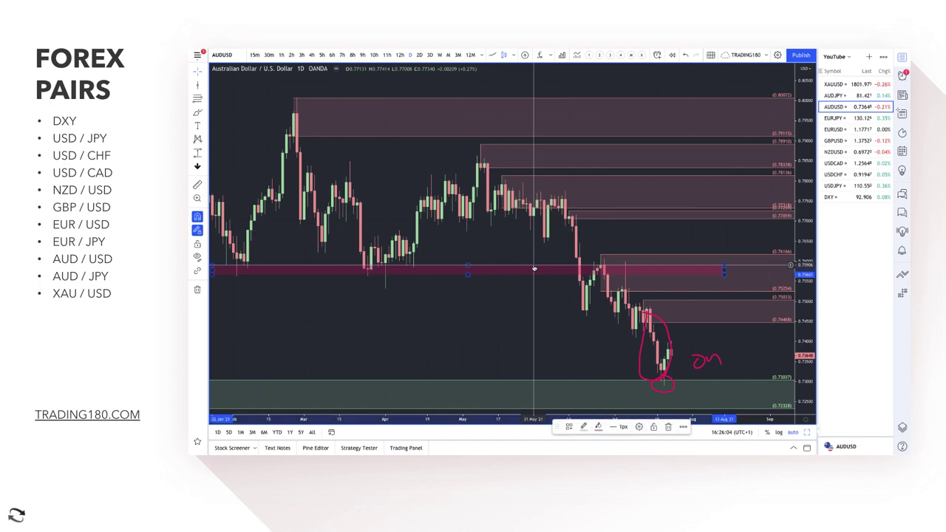
key("Delete")
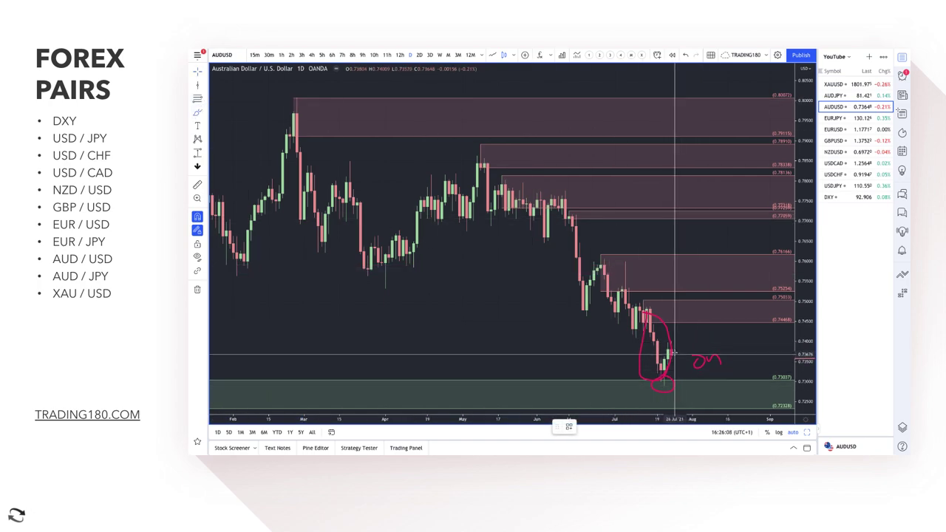
Brush projected AUDUSD paths from the current price, one rising into the 0.74468–0.75033 supply zone and turning down
scroll(674, 353, "up", 5)
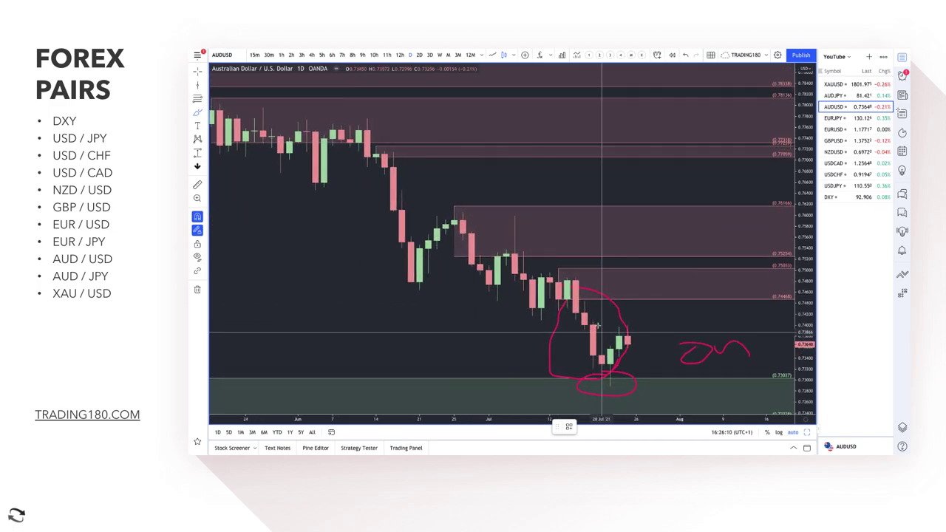
scroll(599, 325, "up", 3)
mouse_move(585, 322)
left_mouse_down()
mouse_move(586, 332)
mouse_move(628, 279)
mouse_move(642, 333)
left_mouse_up()
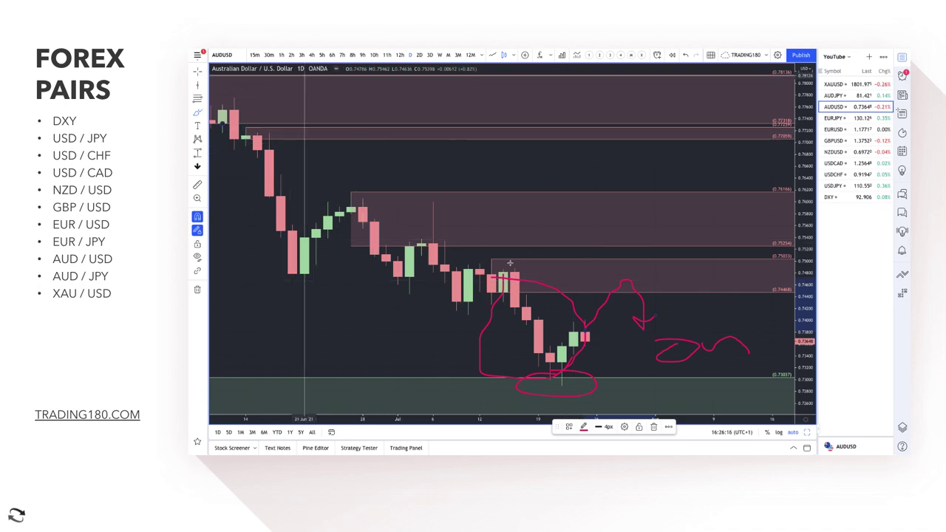
mouse_move(585, 337)
left_mouse_down()
mouse_move(623, 403)
mouse_move(665, 368)
left_mouse_up()
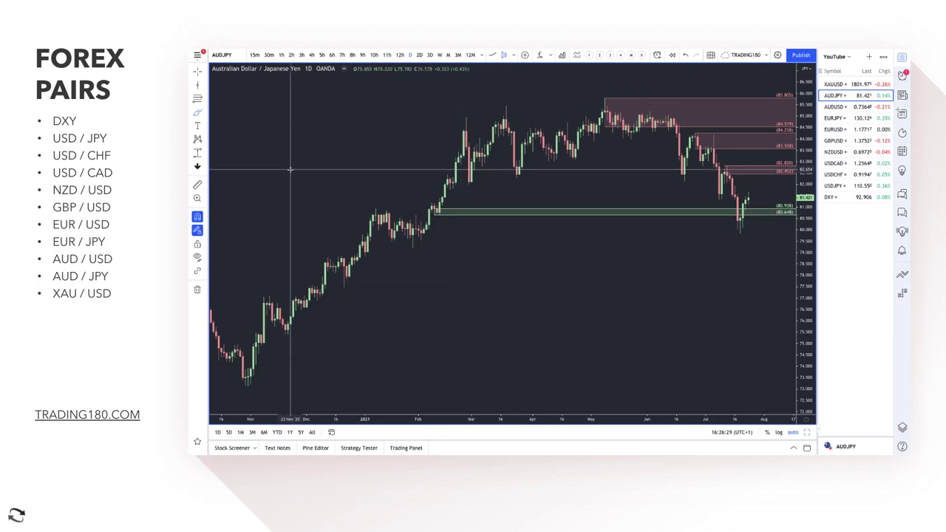
Reshape the AUDJPY demand zone around the late-January low so that it spans 79.203 to 79.975
left_click(436, 213)
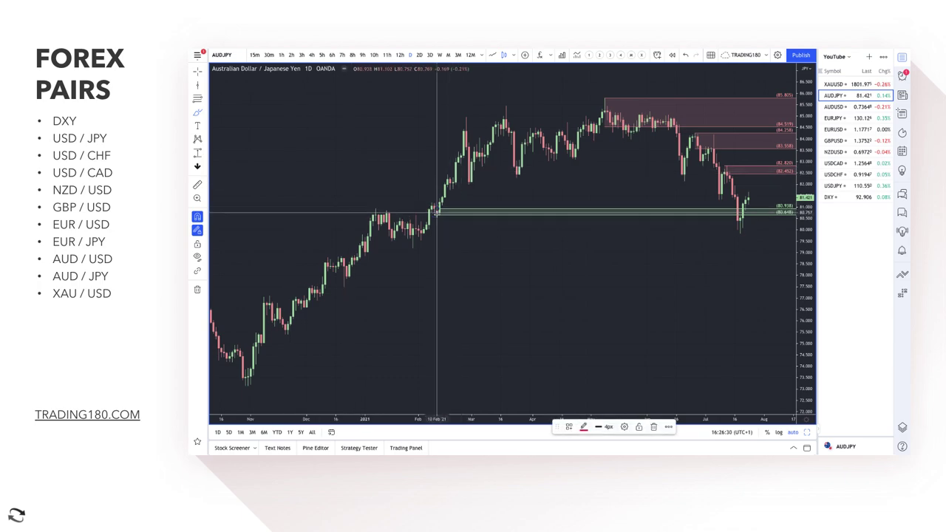
left_click_drag(435, 215, 414, 250)
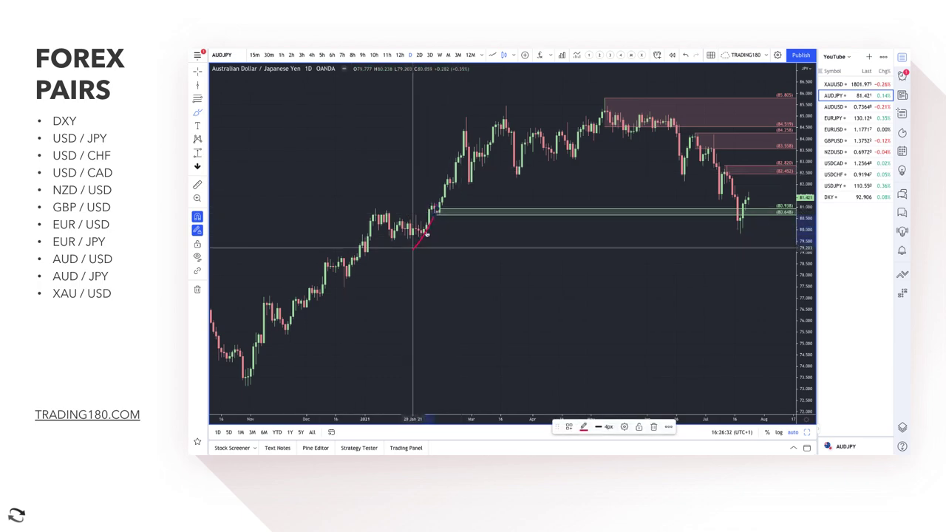
left_click_drag(436, 213, 412, 249)
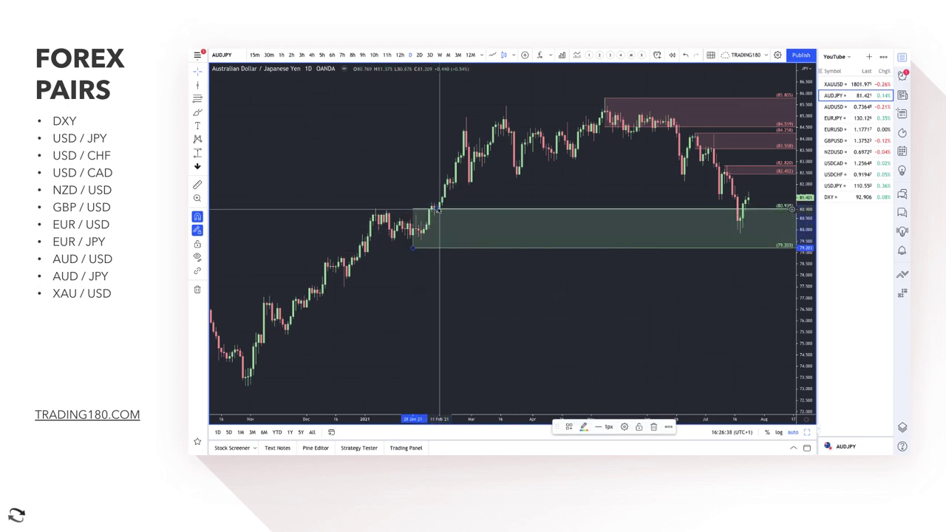
left_click_drag(439, 210, 411, 232)
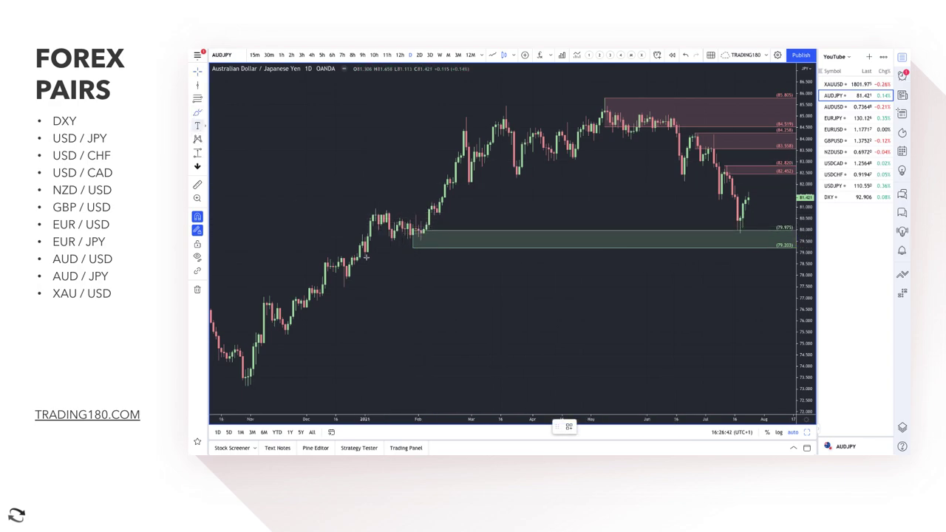
Trace AUDJPY's January pullback and February rally with the brush, circle the July low, and clear these sketches
mouse_move(345, 274)
left_mouse_down()
mouse_move(394, 221)
mouse_move(408, 245)
mouse_move(427, 232)
mouse_move(453, 177)
left_mouse_up()
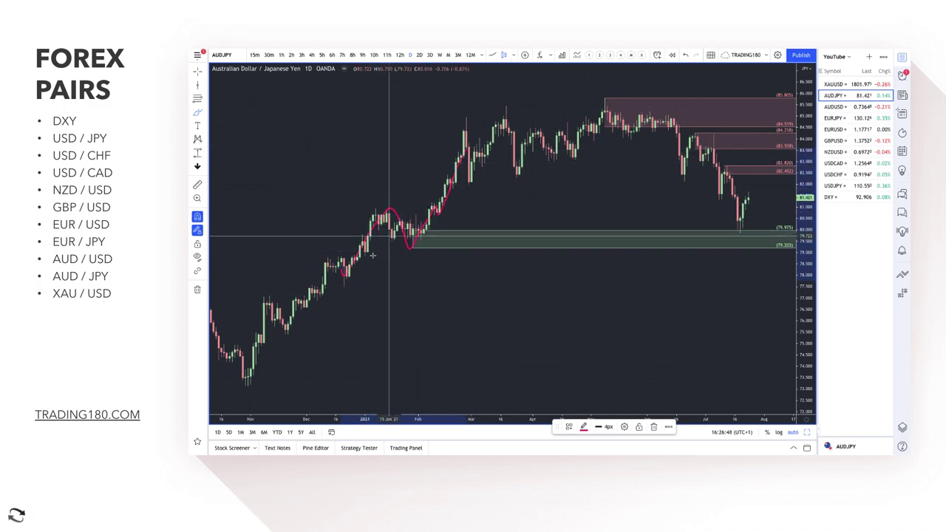
key("Delete")
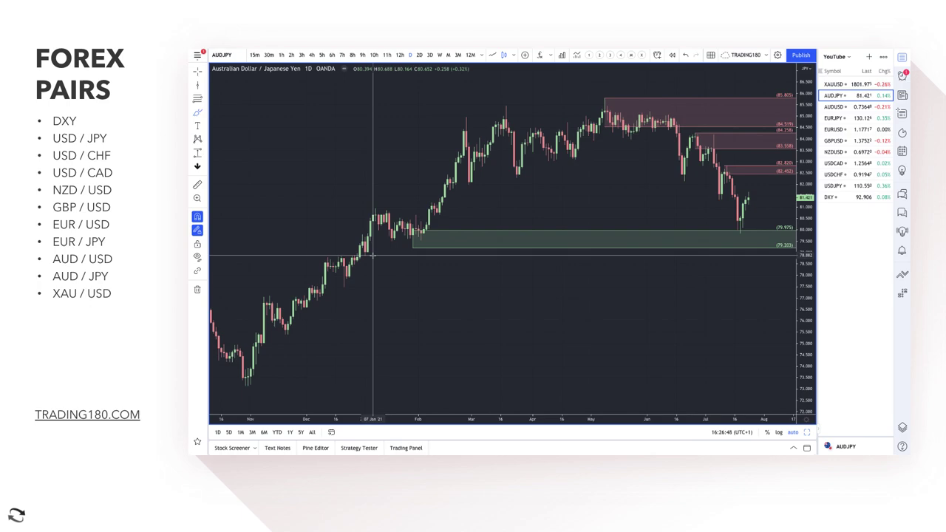
left_click(193, 114)
scroll(727, 306, "up", 3)
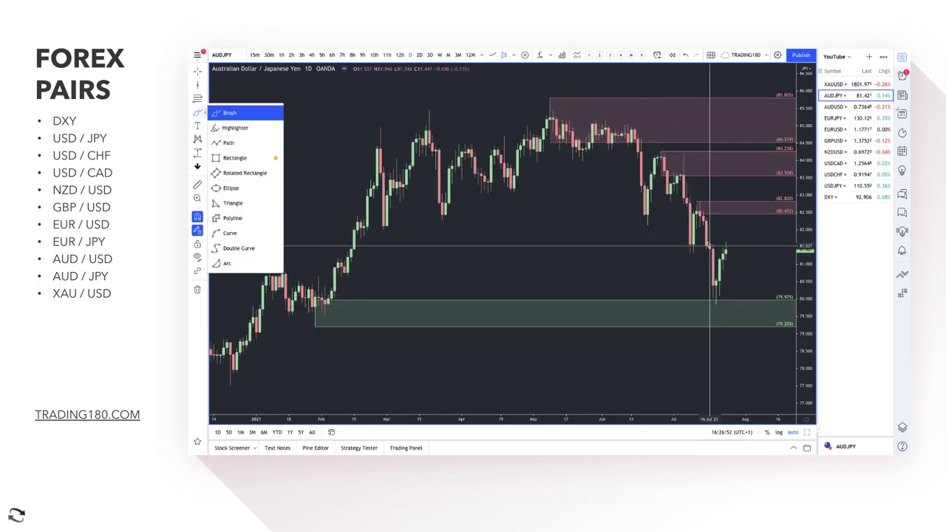
mouse_move(706, 244)
left_mouse_down()
mouse_move(706, 292)
mouse_move(725, 254)
mouse_move(714, 247)
left_mouse_up()
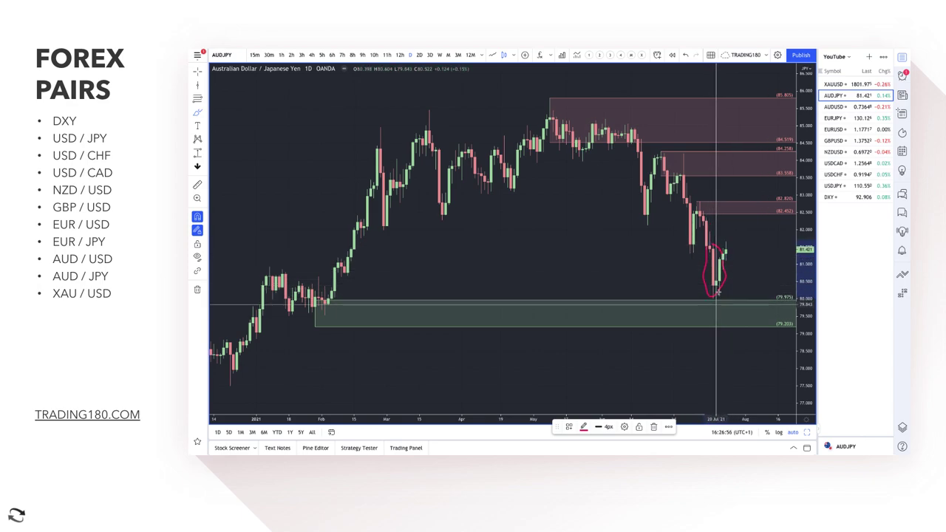
mouse_move(722, 275)
left_mouse_down()
mouse_move(718, 298)
mouse_move(719, 281)
mouse_move(748, 255)
left_mouse_up()
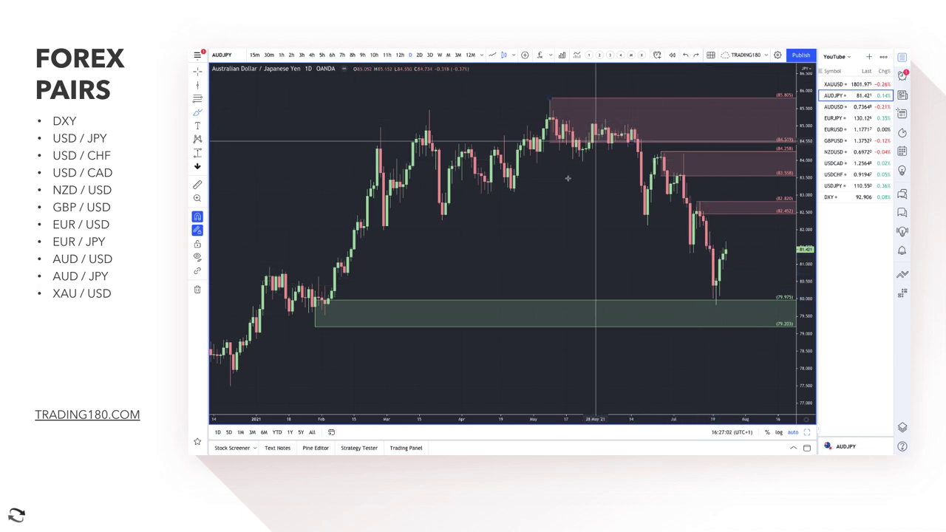
Brush two projected AUDJPY paths from the current price: a drop into the demand zone with a bounce, and a rise toward the 82.452–82.820 supply zone turning down
left_click(203, 112)
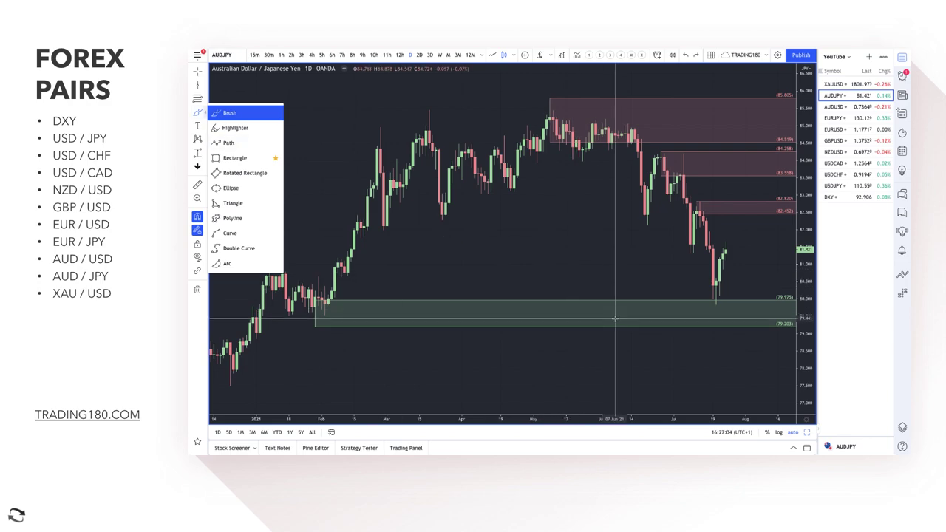
mouse_move(729, 248)
left_mouse_down()
mouse_move(741, 303)
mouse_move(769, 282)
mouse_move(739, 312)
mouse_move(747, 301)
left_mouse_up()
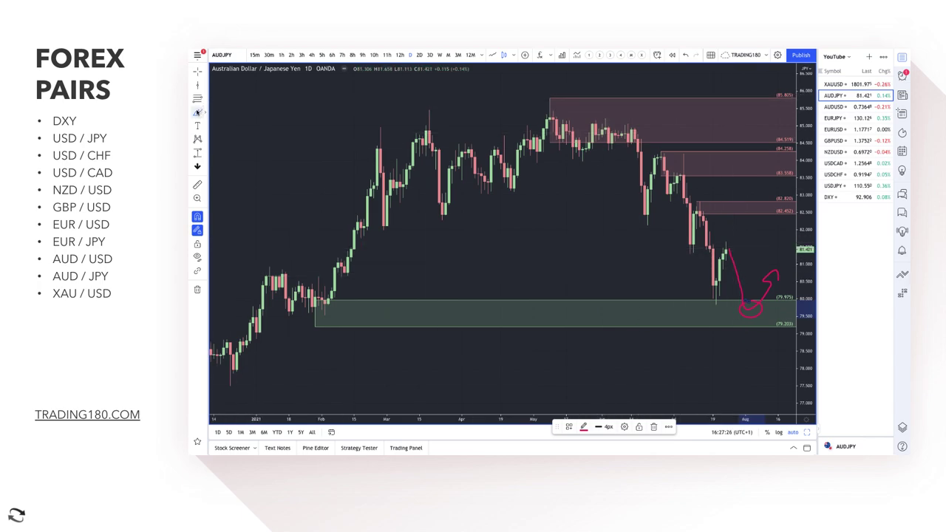
left_click(204, 112)
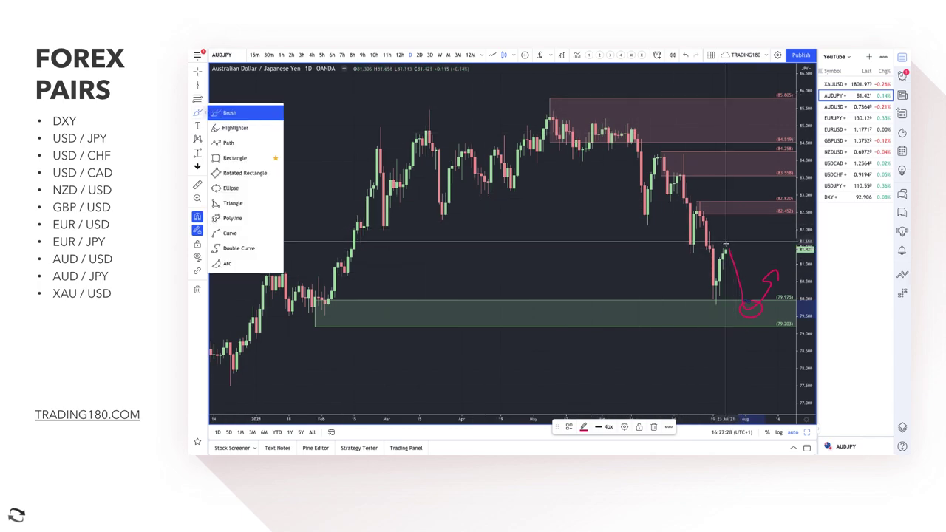
mouse_move(726, 252)
left_mouse_down()
mouse_move(751, 213)
mouse_move(774, 238)
left_mouse_up()
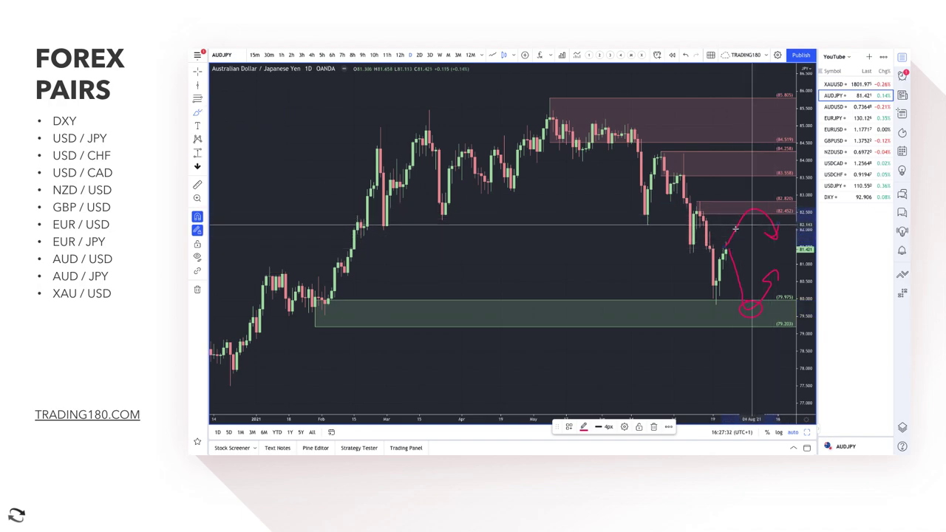
Trace AUDJPY's July swings, circle the peak in the 82.452–82.820 supply zone, and brush a downward arrow from a circled retest
scroll(730, 248, "down", 4)
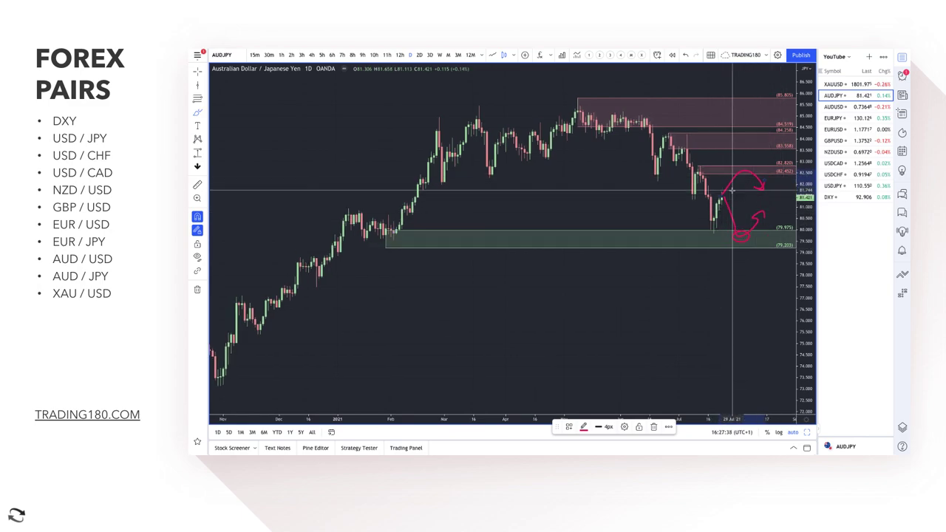
scroll(714, 202, "up", 2)
scroll(686, 161, "up", 3)
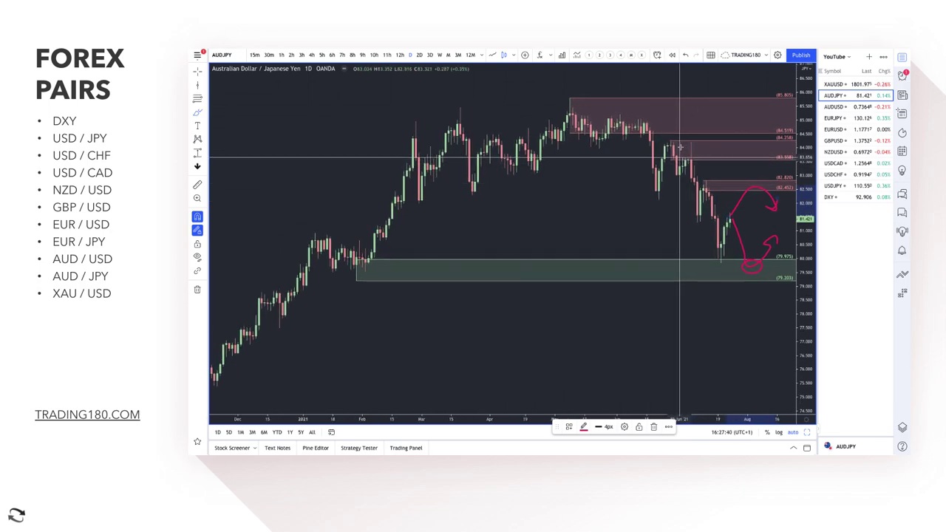
mouse_move(645, 201)
left_mouse_down()
mouse_move(665, 313)
mouse_move(680, 255)
mouse_move(704, 366)
left_mouse_up()
mouse_move(700, 255)
left_mouse_down()
mouse_move(685, 266)
mouse_move(680, 244)
left_mouse_up()
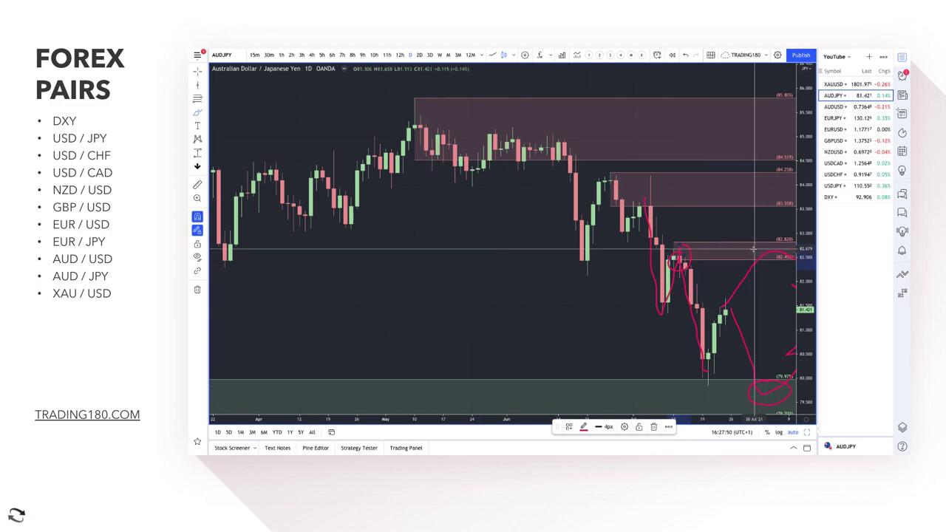
mouse_move(759, 255)
left_mouse_down()
mouse_move(773, 307)
mouse_move(782, 285)
left_mouse_up()
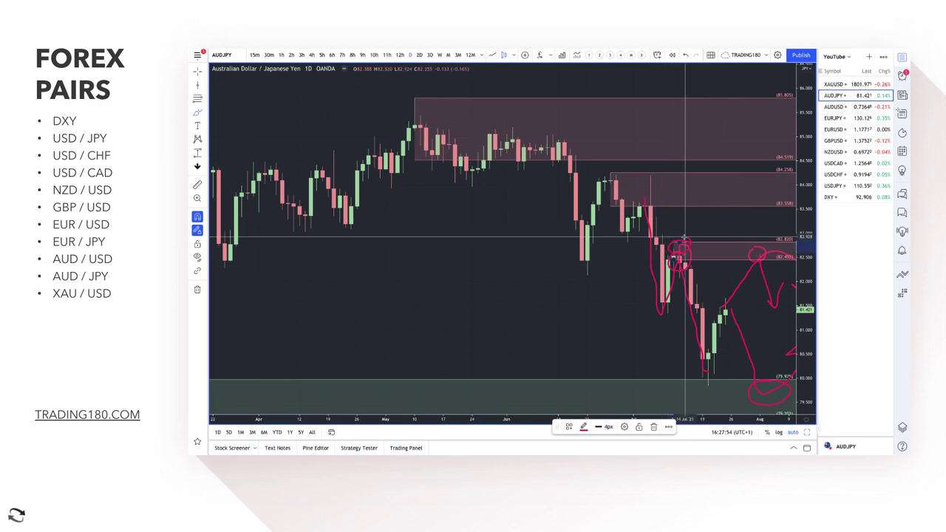
Circle AUDJPY's July low at the demand zone and brush a horizontal line through the earlier July swing low
scroll(695, 318, "right", 1)
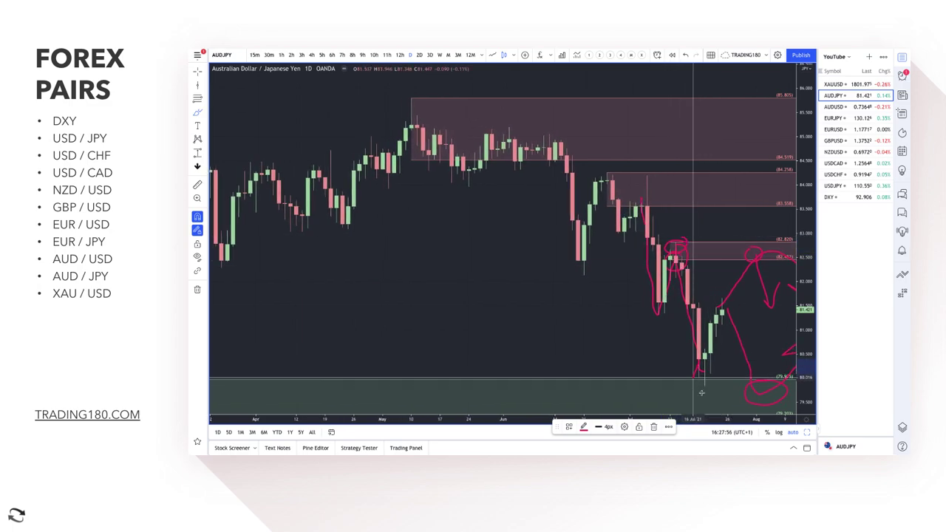
left_click_drag(621, 317, 772, 317)
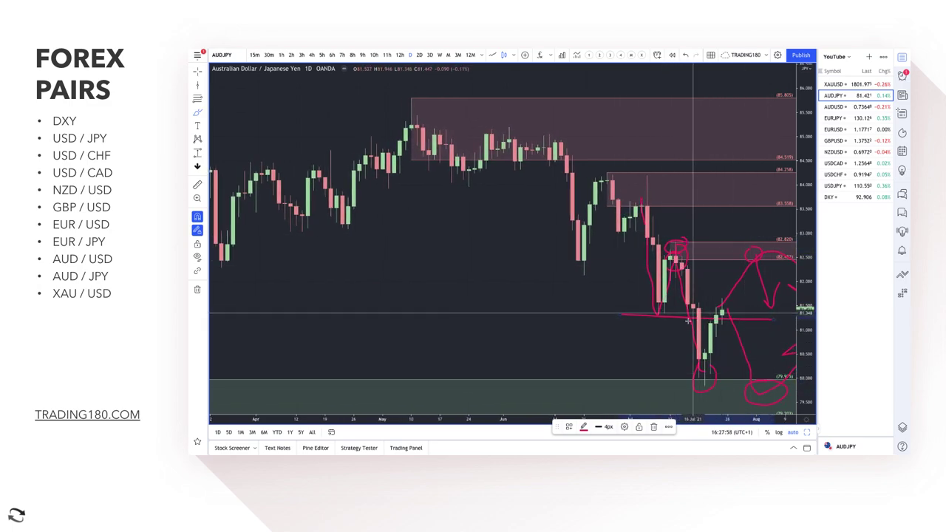
mouse_move(583, 299)
left_mouse_down()
mouse_move(583, 337)
mouse_move(561, 323)
mouse_move(607, 303)
left_mouse_up()
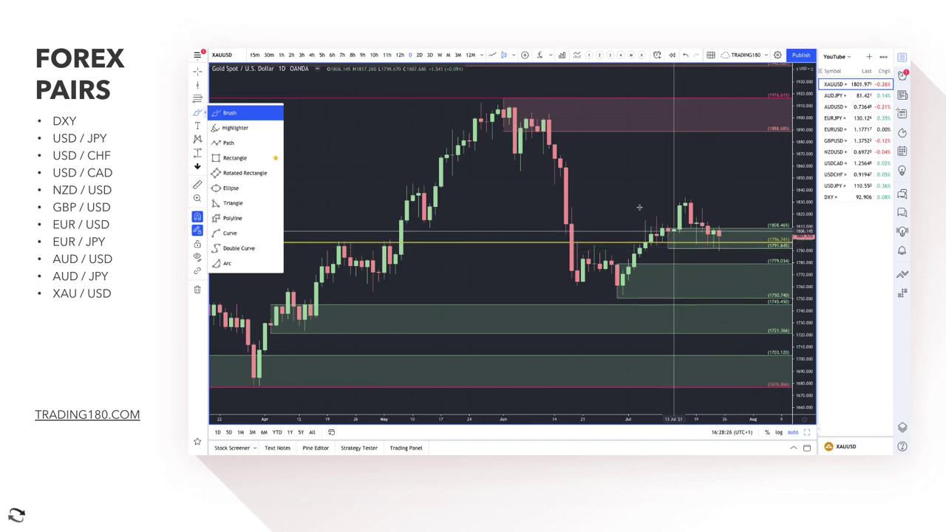
On the XAUUSD chart, brush an upward arrow above the early-July candles and a rising path from the current price
left_click(311, 119)
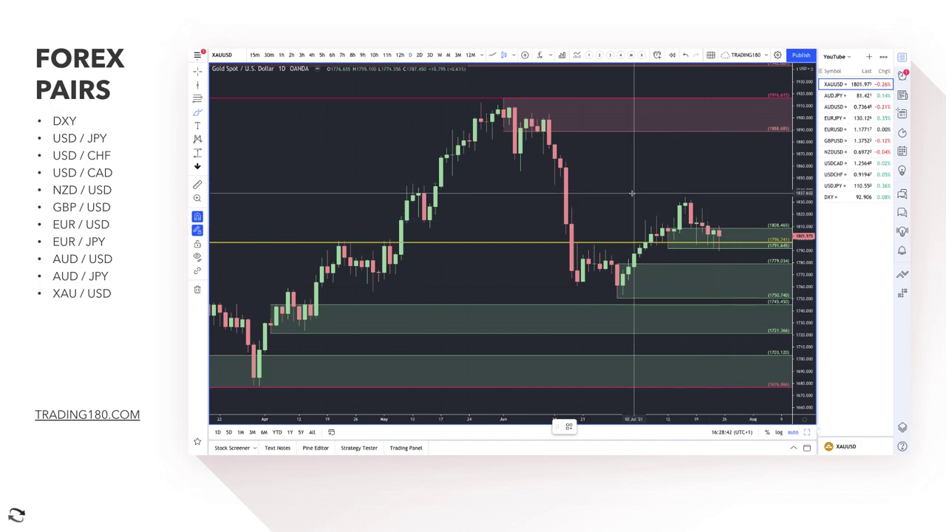
left_click_drag(639, 200, 640, 189)
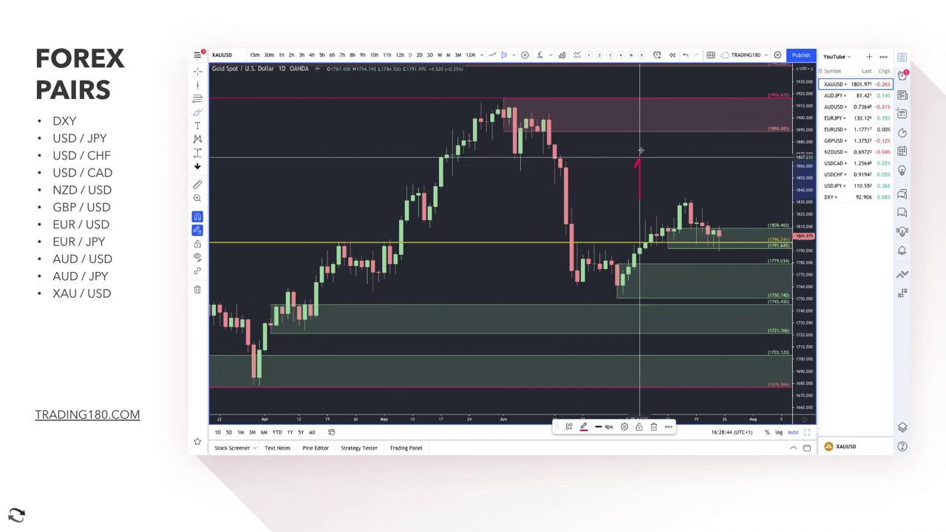
left_click_drag(641, 151, 649, 164)
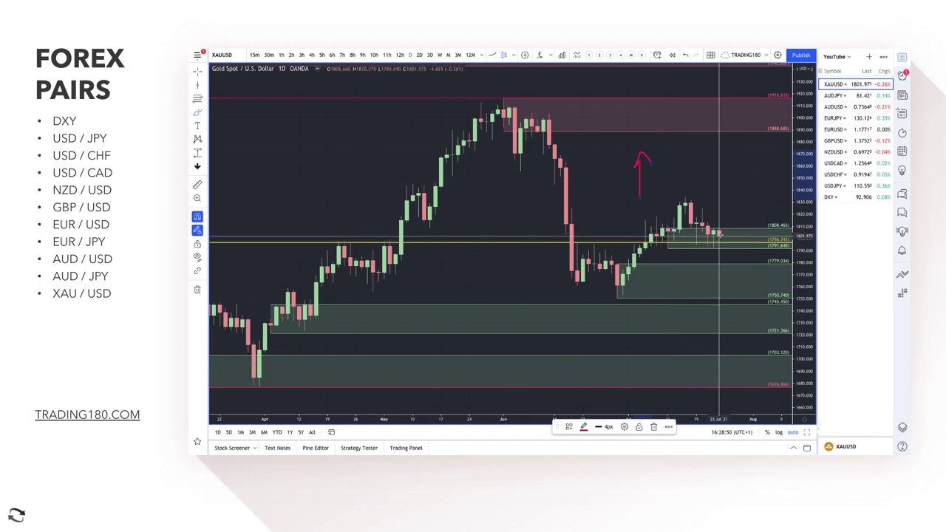
mouse_move(719, 234)
left_mouse_down()
mouse_move(754, 173)
mouse_move(759, 179)
left_mouse_up()
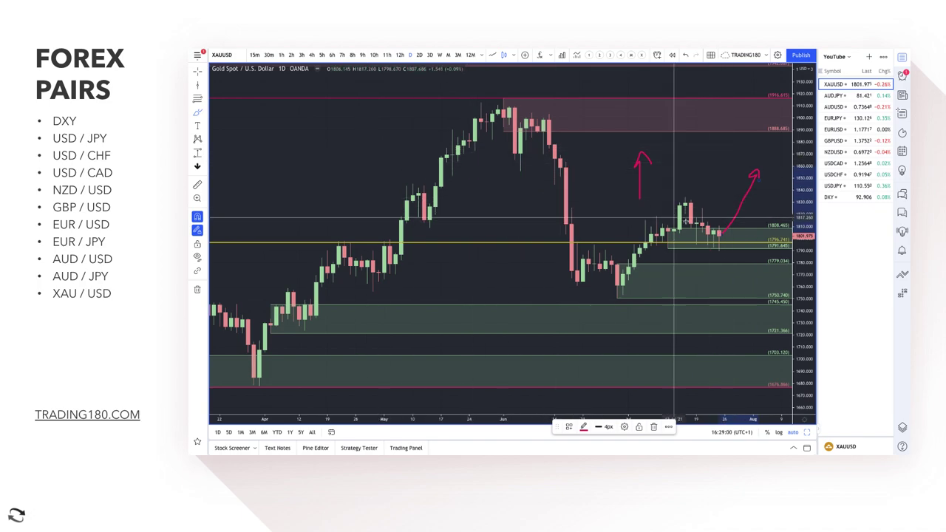
Brush a falling XAUUSD path from the current price into the 1750.740–1779.034 demand zone, and trace the June drop and July recovery
left_click(195, 113)
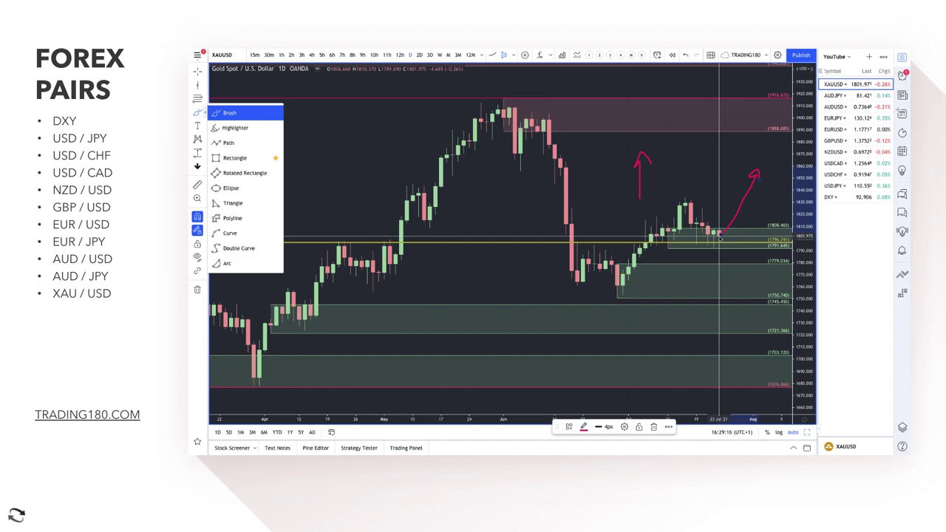
left_click(720, 238)
mouse_move(720, 238)
left_mouse_down()
mouse_move(750, 274)
mouse_move(754, 268)
left_mouse_up()
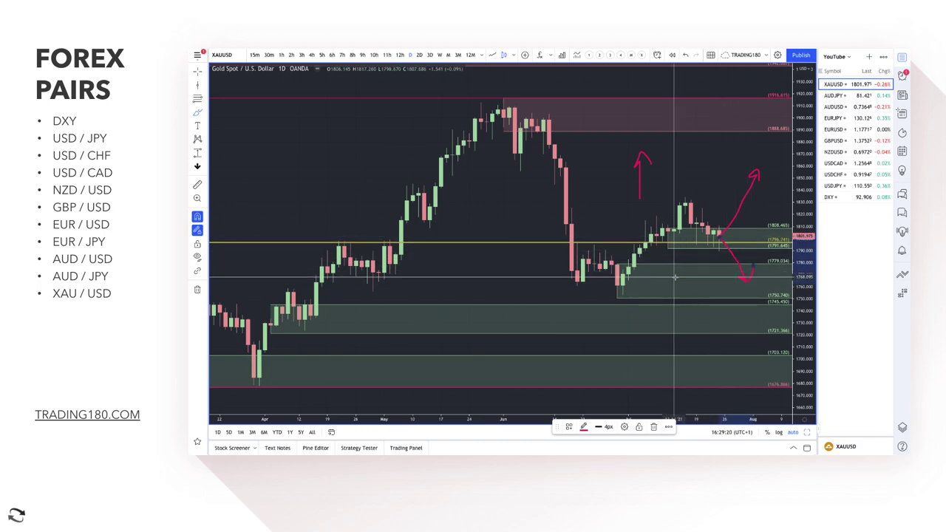
mouse_move(545, 116)
left_mouse_down()
mouse_move(581, 286)
mouse_move(623, 272)
mouse_move(686, 207)
left_mouse_up()
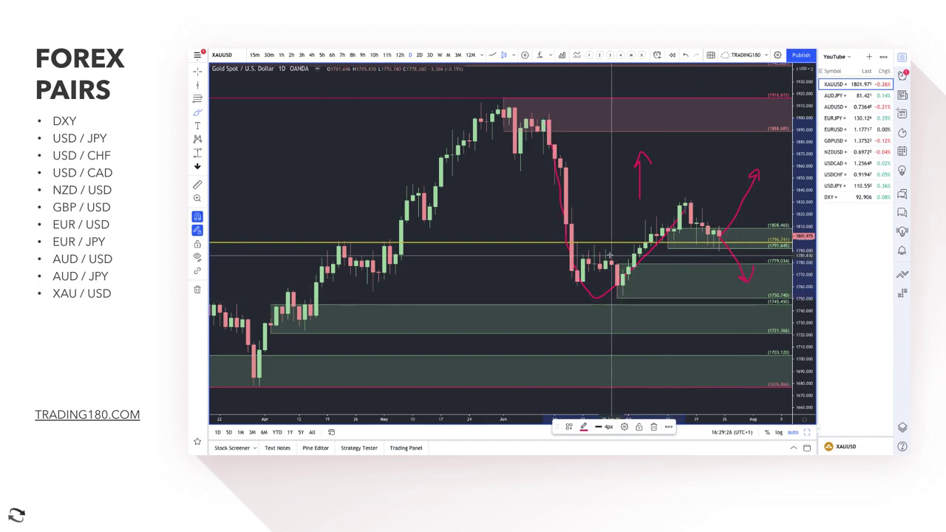
scroll(611, 255, "down", 6)
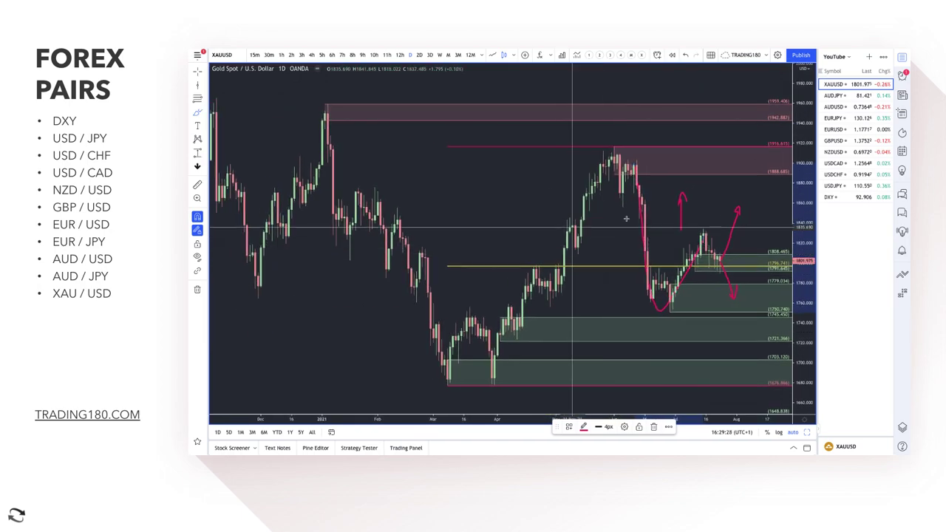